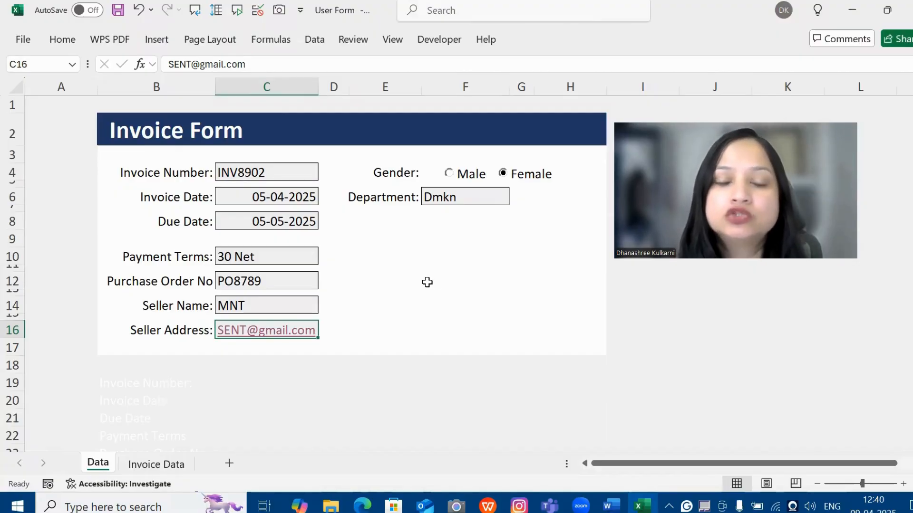
# Review the column headings on the Invoice Data sheet, and return to the Data sheet
pyautogui.click(427, 282)
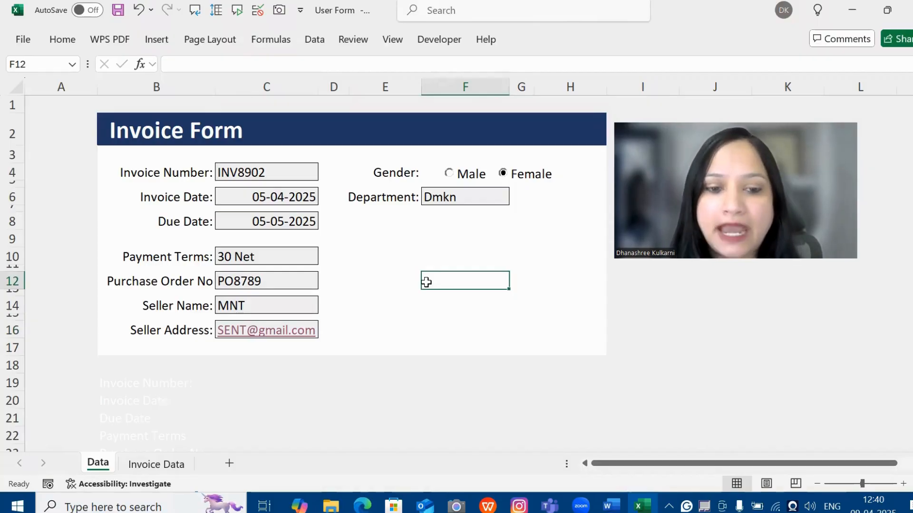
pyautogui.click(162, 468)
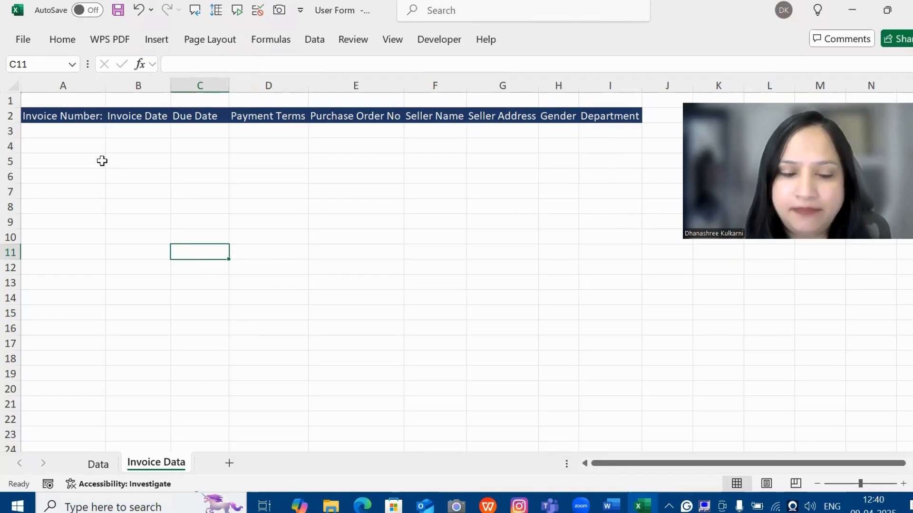
pyautogui.click(97, 464)
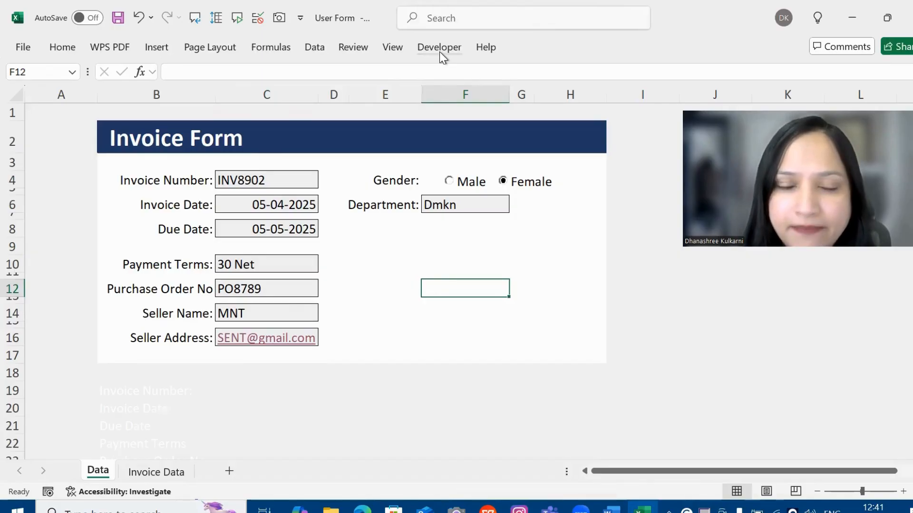
# Insert a form-control button around cell F12 of the Invoice Form, without assigning a macro
pyautogui.click(439, 52)
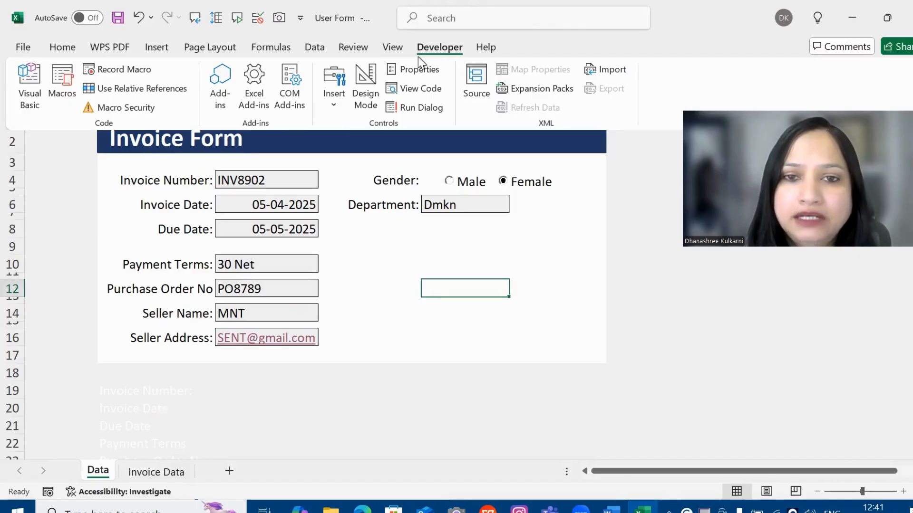
pyautogui.click(333, 109)
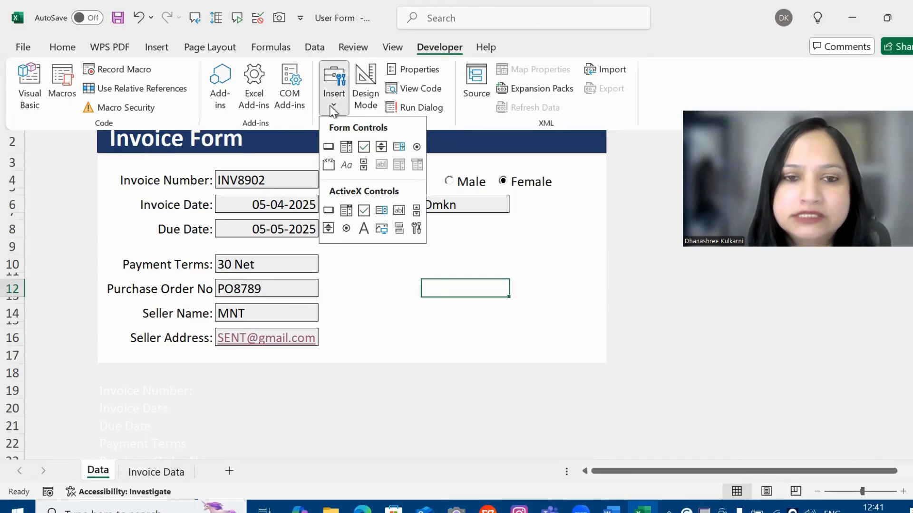
pyautogui.click(328, 148)
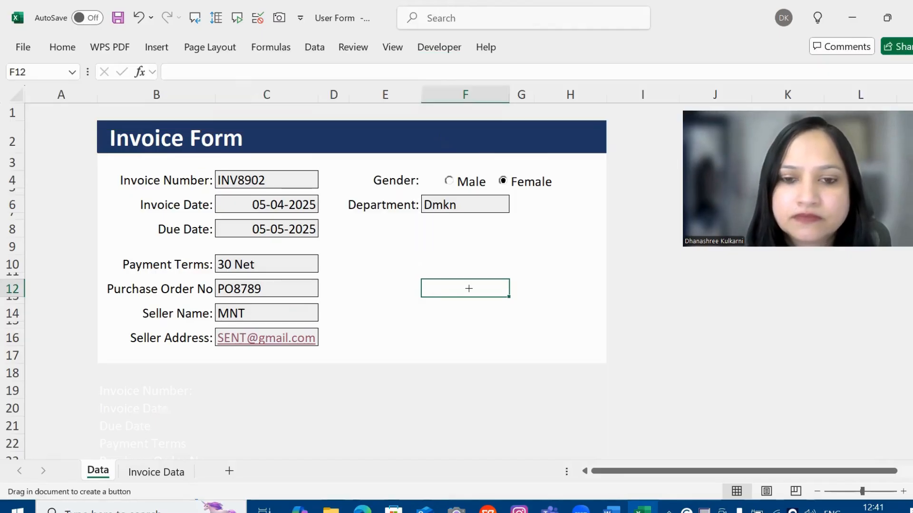
pyautogui.moveTo(420, 269); pyautogui.dragTo(512, 302)
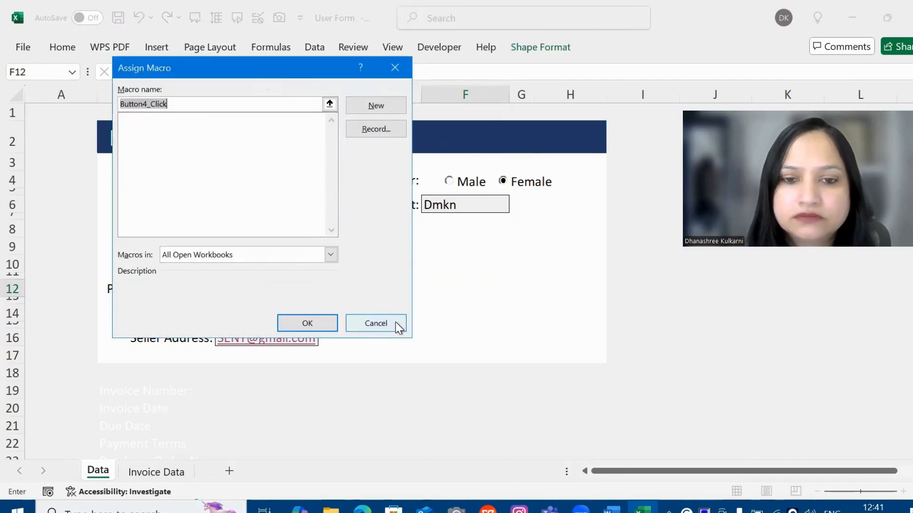
pyautogui.press('Escape')
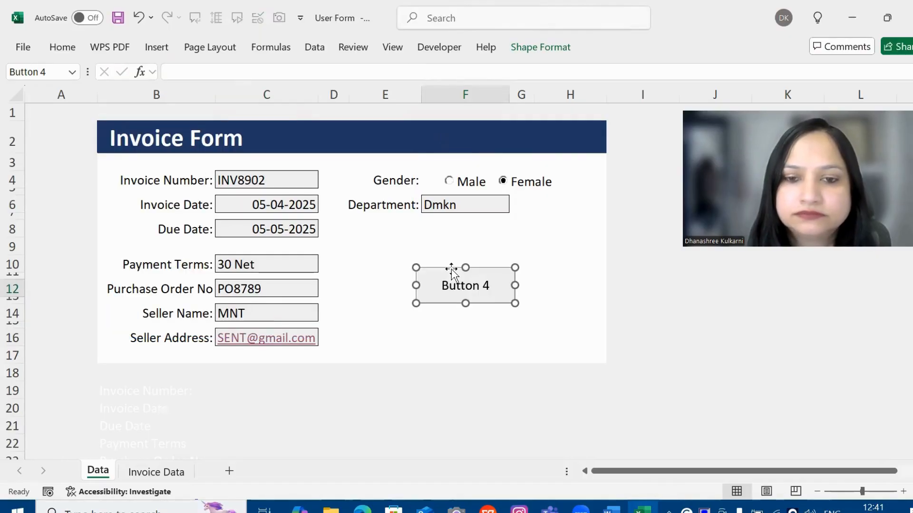
# Change the caption of the new button to Submit
pyautogui.click(468, 285)
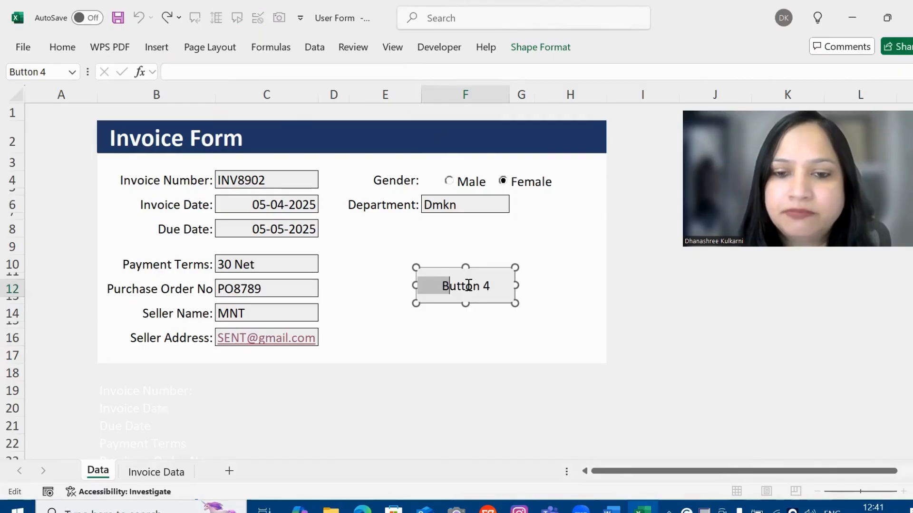
pyautogui.hotkey('ctrl', 'a')
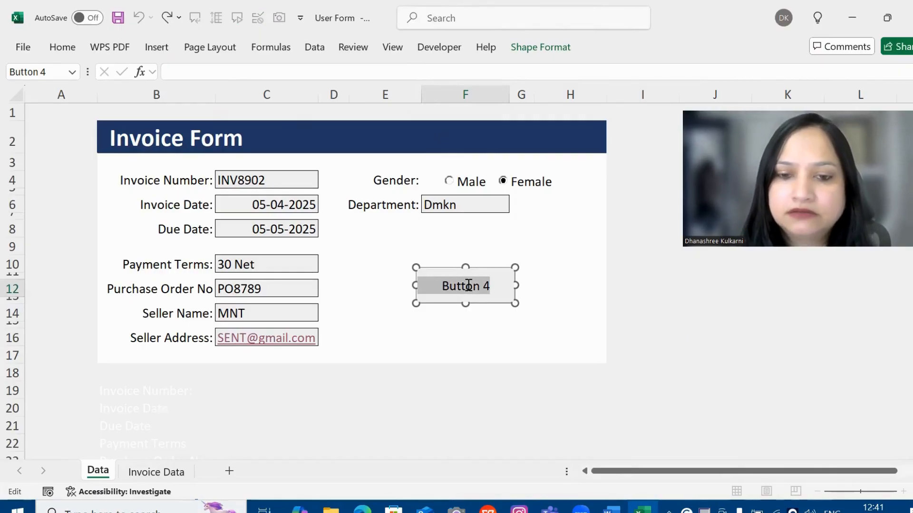
pyautogui.write('S')
pyautogui.press('BackSpace')
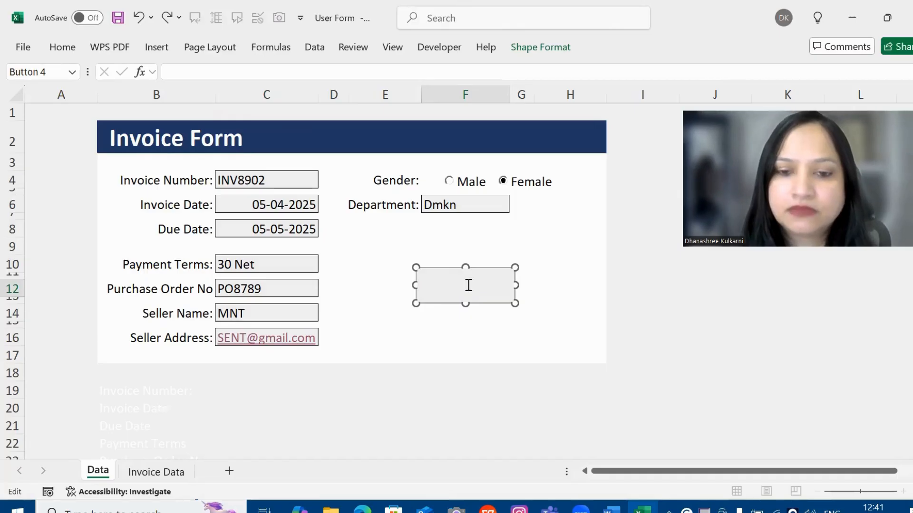
pyautogui.write('Submit')
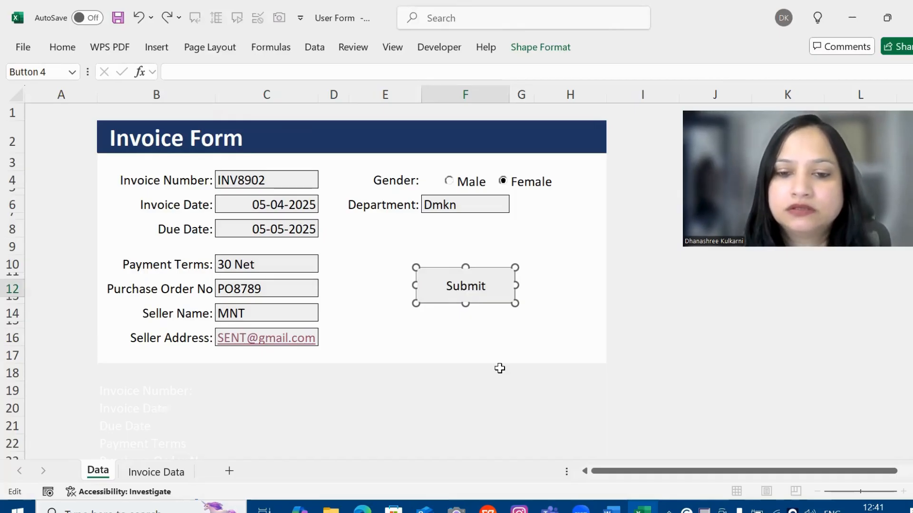
# Change the font colour of the faint helper labels in rows 19 to 27 to black
pyautogui.click(183, 393)
pyautogui.press('Down')
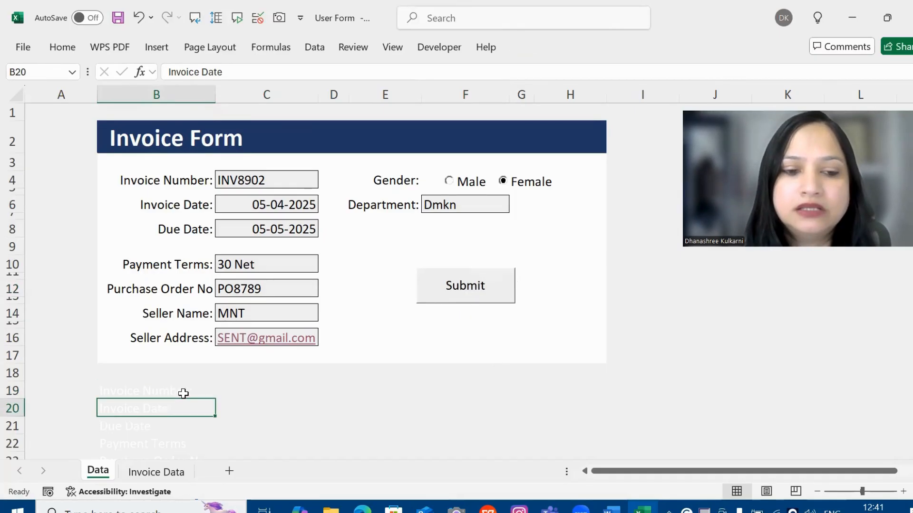
pyautogui.press('Down')
pyautogui.press('Down')
pyautogui.press('Down')
pyautogui.press('Down')
pyautogui.press('Down')
pyautogui.press('Down')
pyautogui.press('Down')
pyautogui.press('Down')
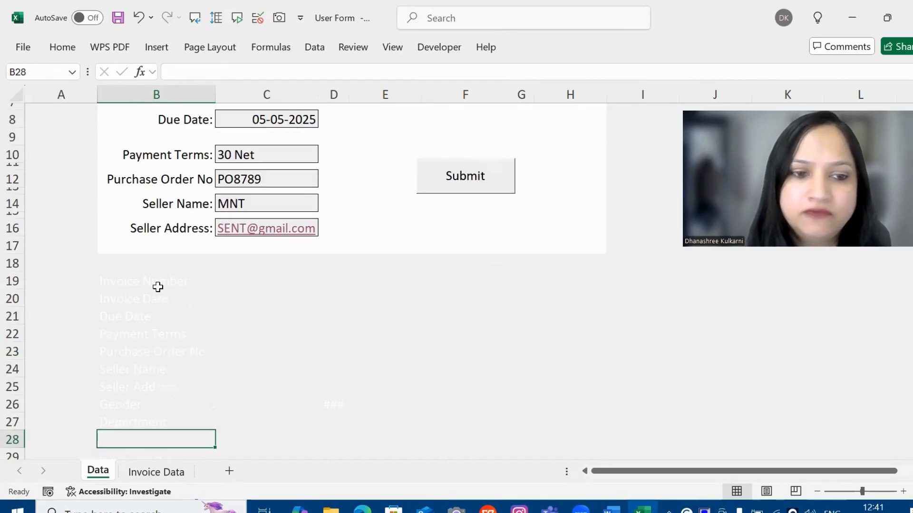
pyautogui.click(118, 285)
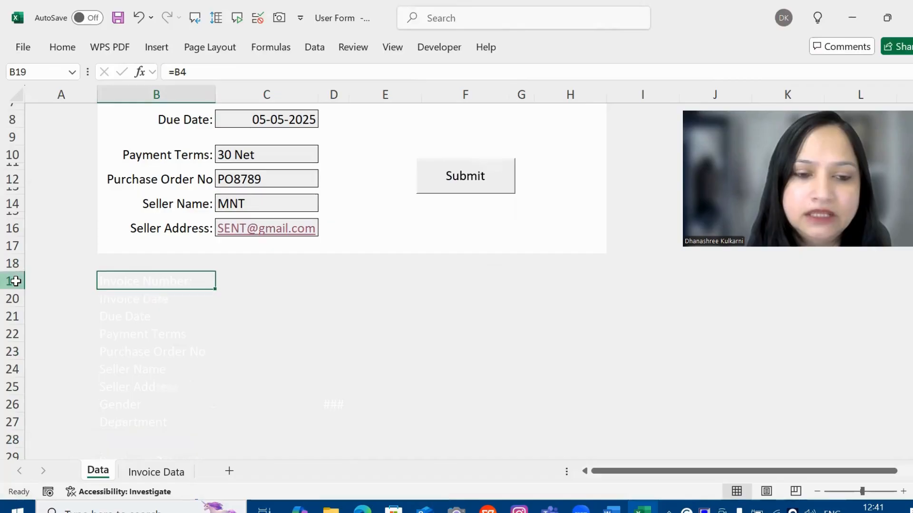
pyautogui.moveTo(12, 280); pyautogui.dragTo(18, 295)
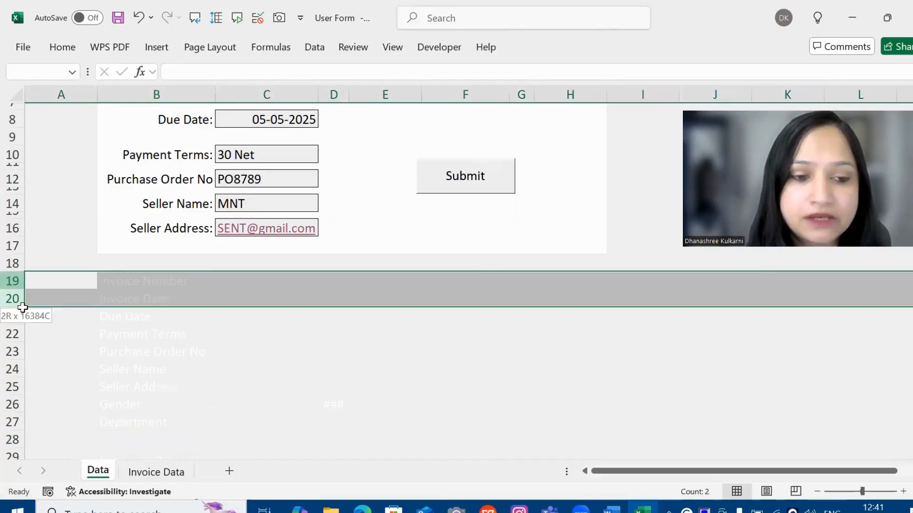
pyautogui.moveTo(48, 418); pyautogui.dragTo(48, 418)
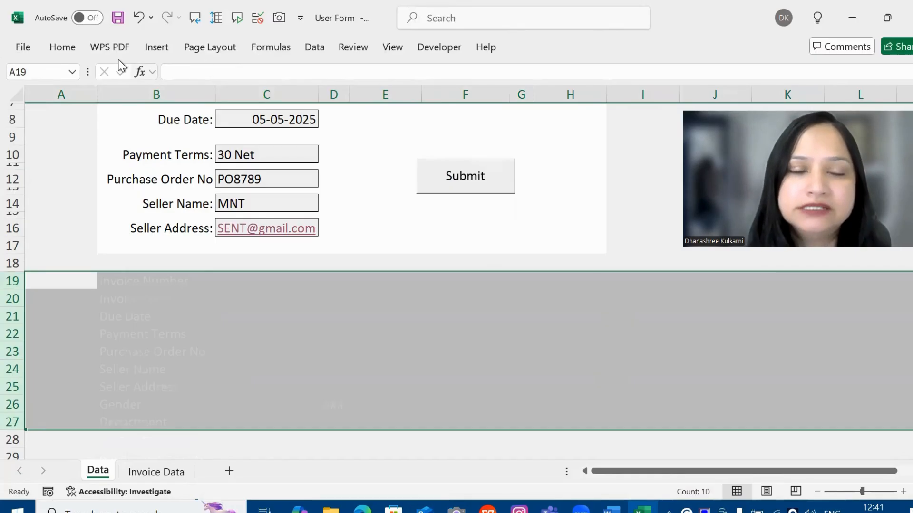
pyautogui.click(66, 49)
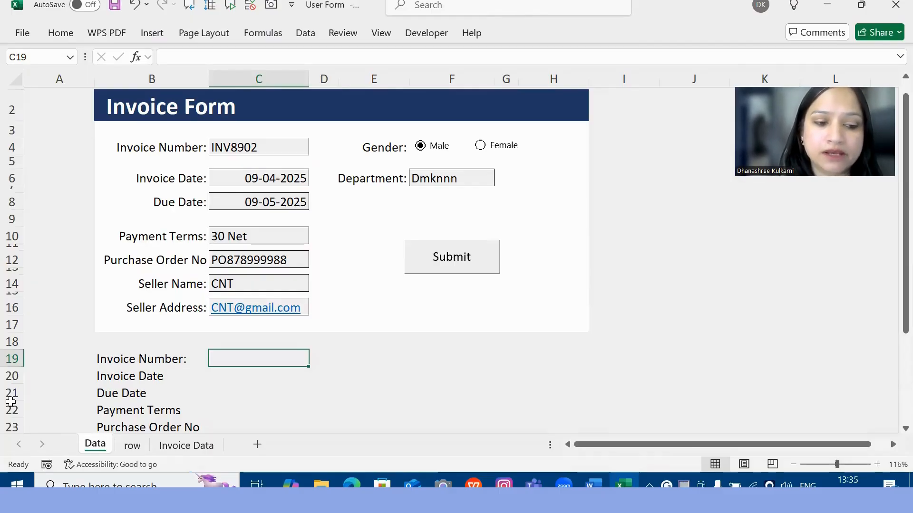
pyautogui.moveTo(12, 359); pyautogui.dragTo(10, 402)
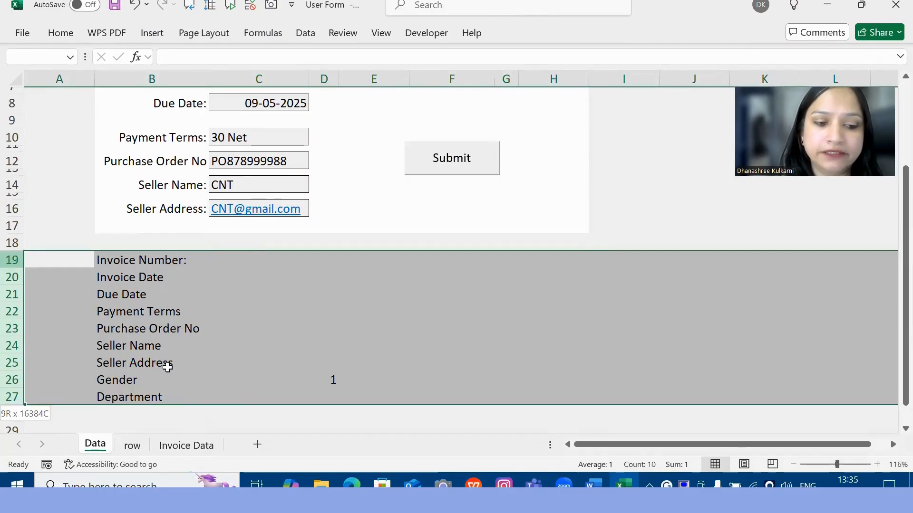
pyautogui.click(258, 257)
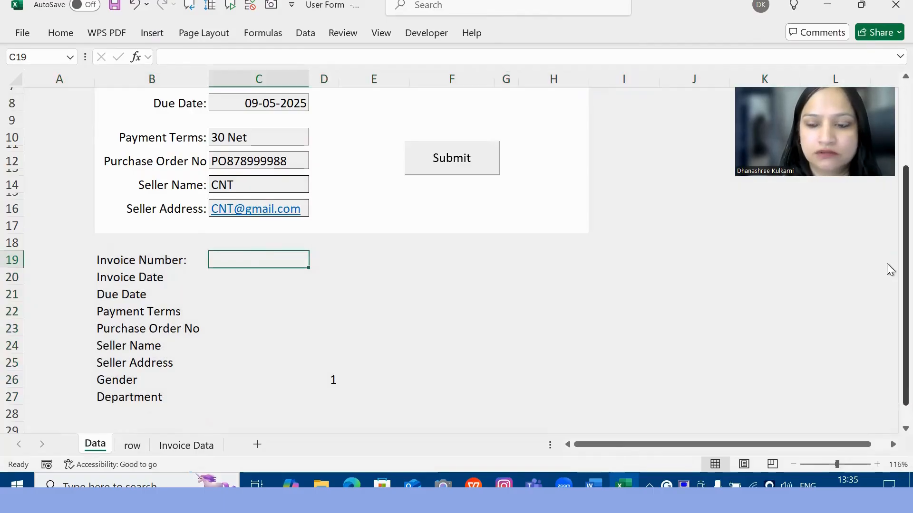
pyautogui.scroll(2, 887, 265)
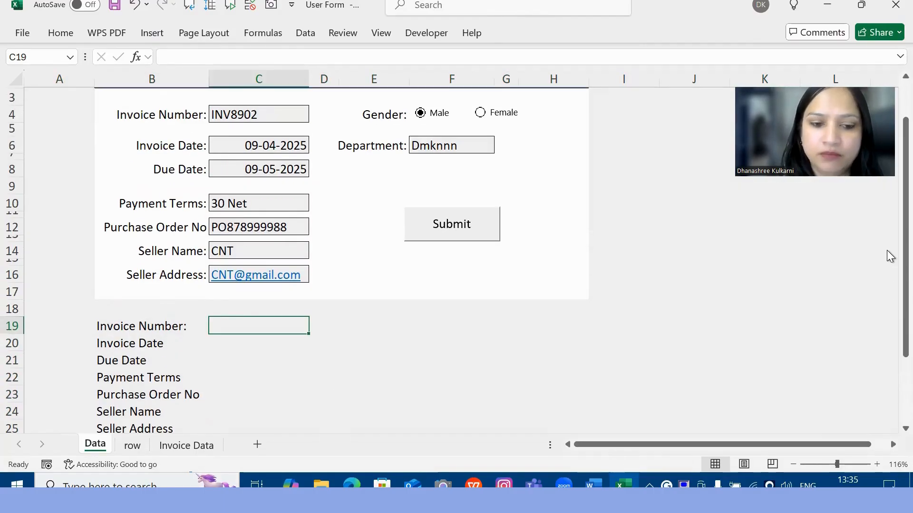
pyautogui.write('=')
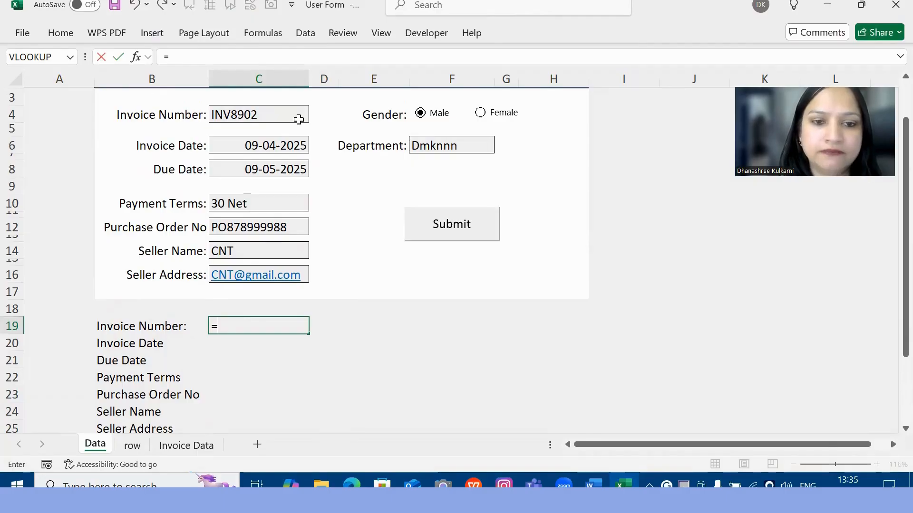
pyautogui.click(286, 114)
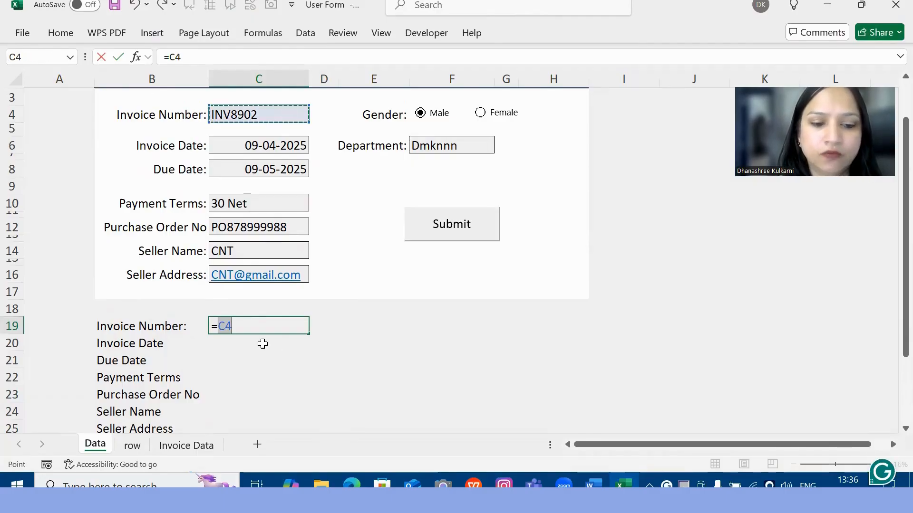
pyautogui.click(263, 343)
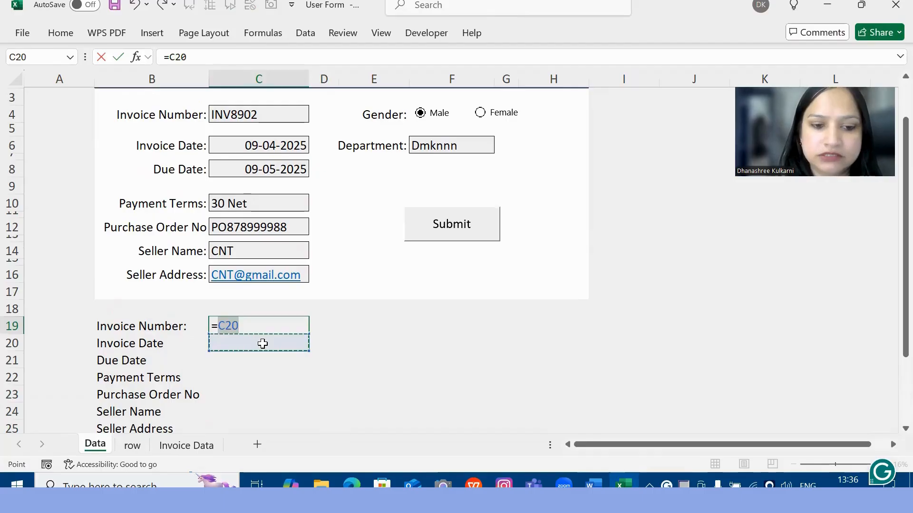
pyautogui.press('Escape')
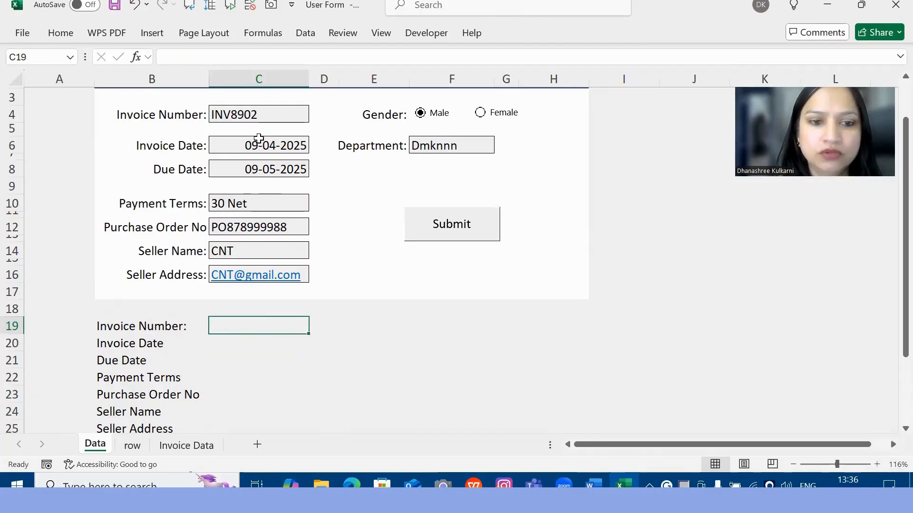
# Link the helper Invoice Number in C19 to form cell C4 and the Invoice Date in C20 to C6
pyautogui.write('=')
pyautogui.click(254, 119)
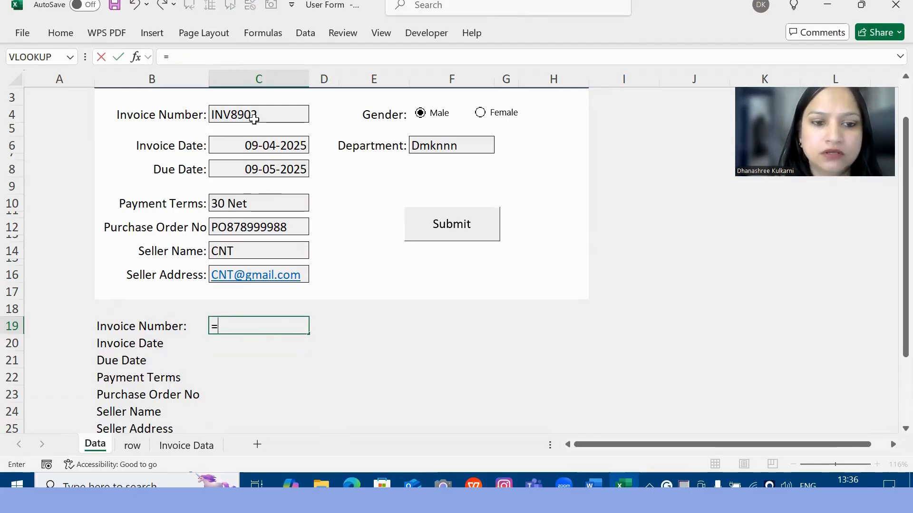
pyautogui.press('Return')
pyautogui.write('=')
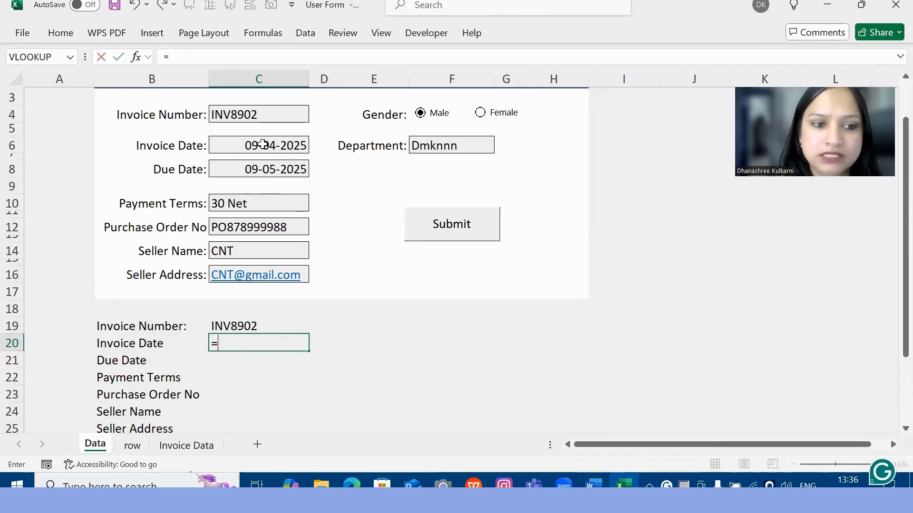
pyautogui.click(263, 144)
pyautogui.press('Return')
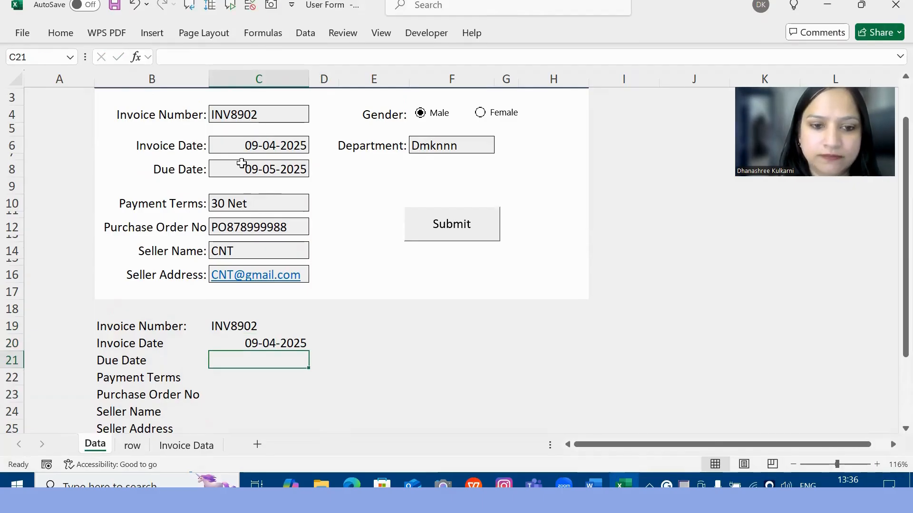
# Link the helper Due Date in C21 to form cell C8 and the Payment Terms in C22 to C10
pyautogui.write('=')
pyautogui.click(242, 163)
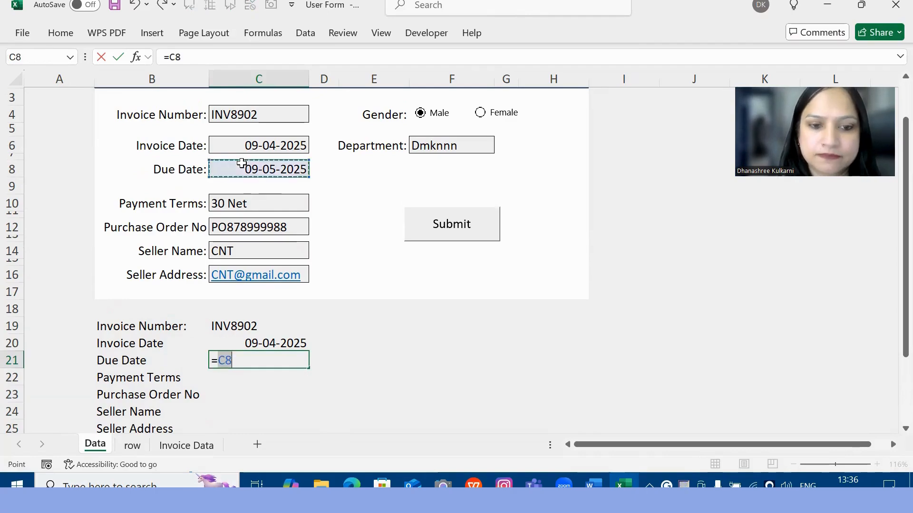
pyautogui.press('Return')
pyautogui.write('=')
pyautogui.click(252, 202)
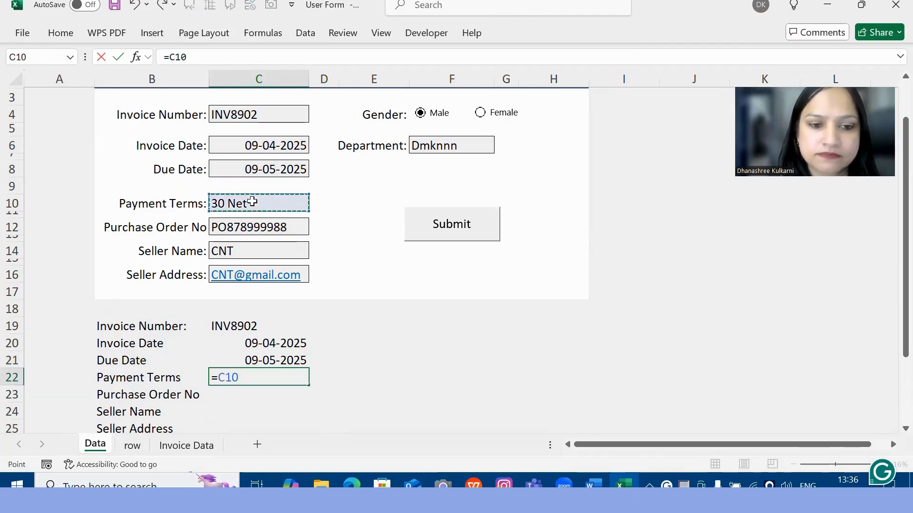
pyautogui.press('Return')
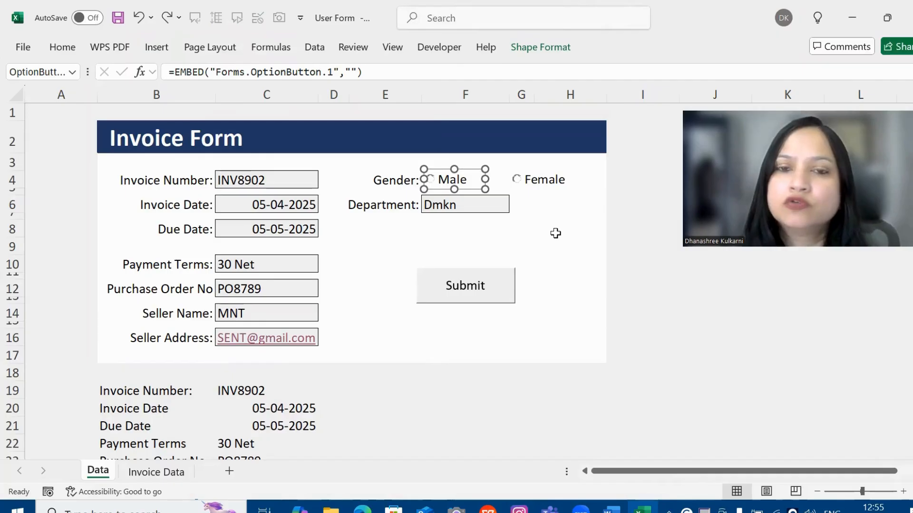
# Delete the Male and Female option buttons beside the Gender label on the form
pyautogui.click(555, 233)
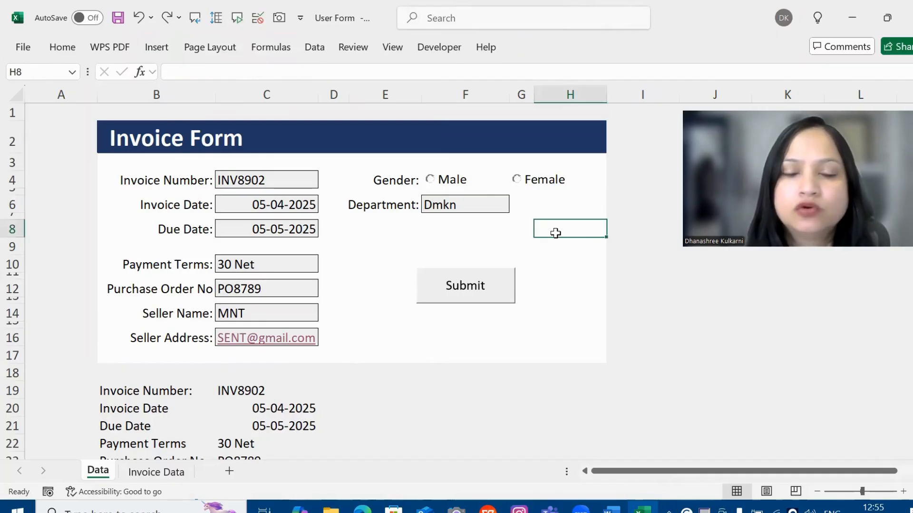
pyautogui.click(463, 185)
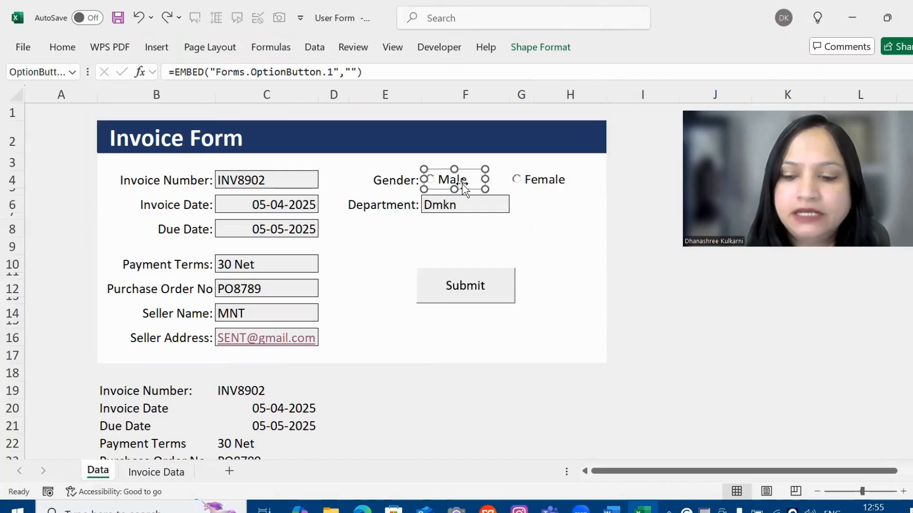
pyautogui.press('Delete')
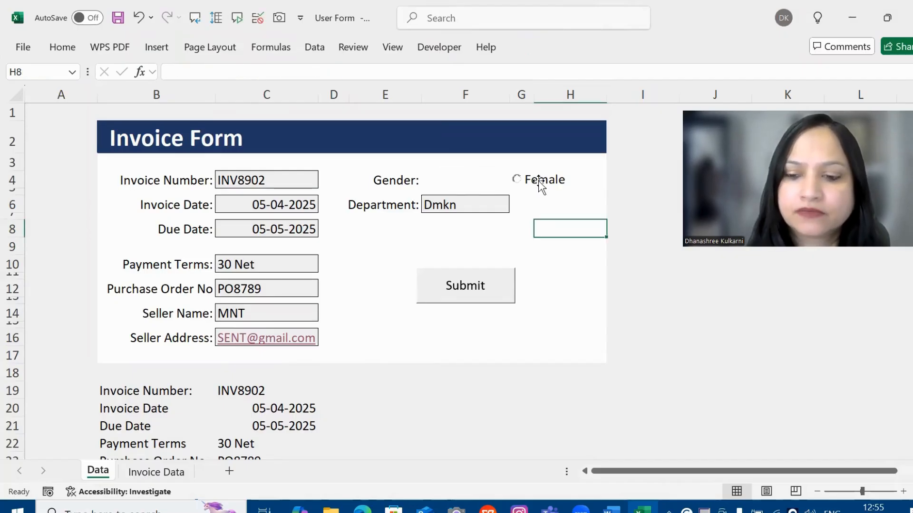
pyautogui.click(540, 180)
pyautogui.press('Delete')
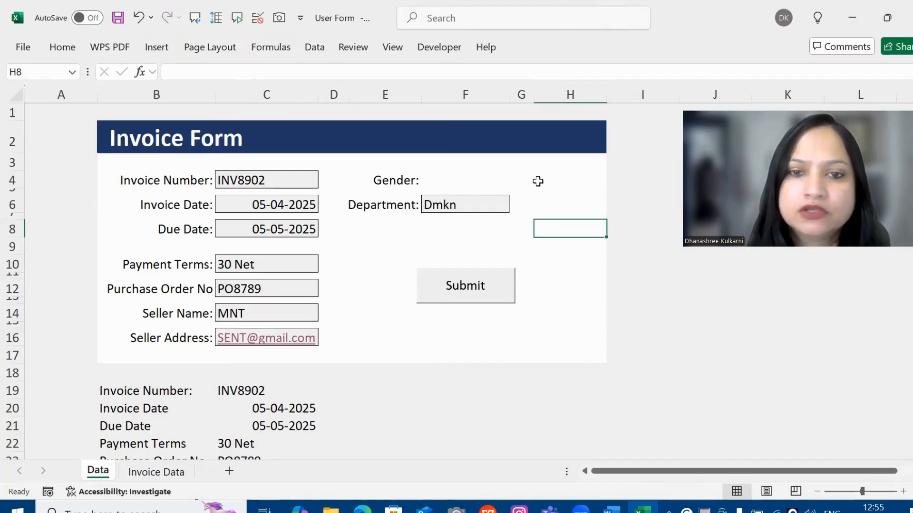
# Insert a form-control option button beside the Gender label in cell F4 of the form
pyautogui.click(437, 59)
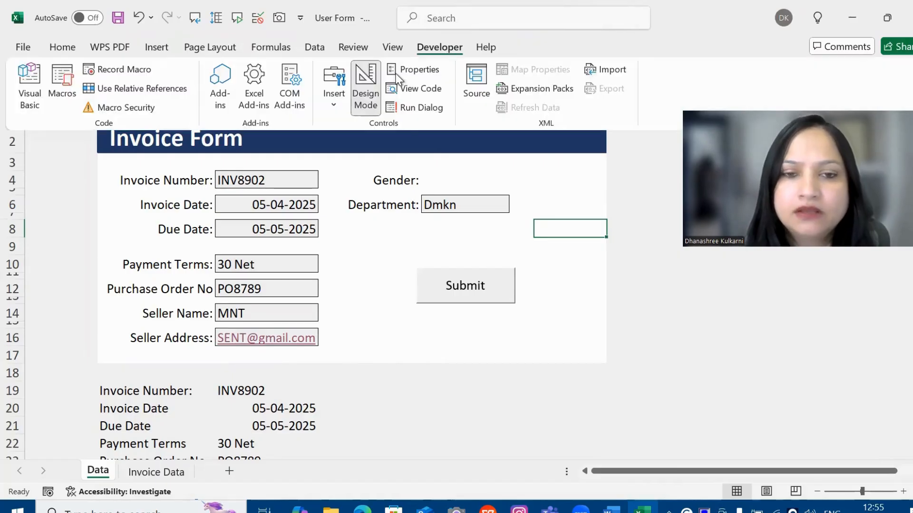
pyautogui.click(334, 95)
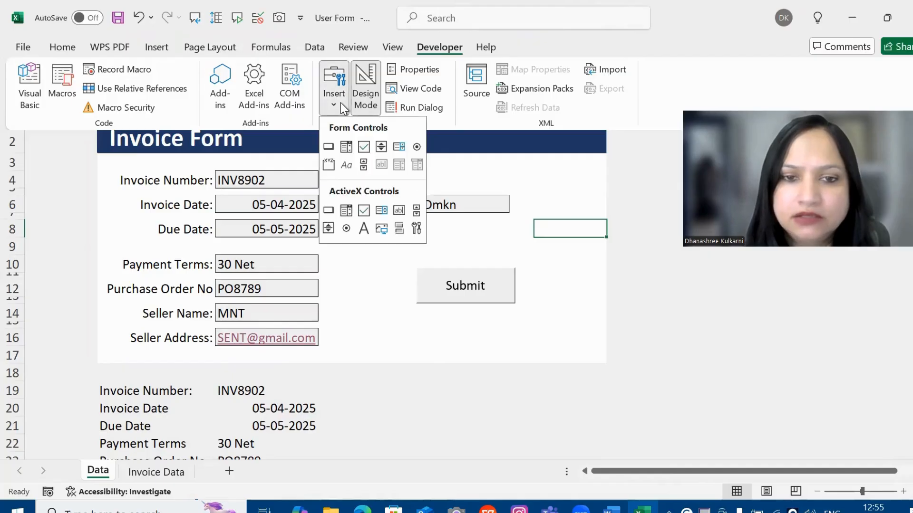
pyautogui.click(418, 145)
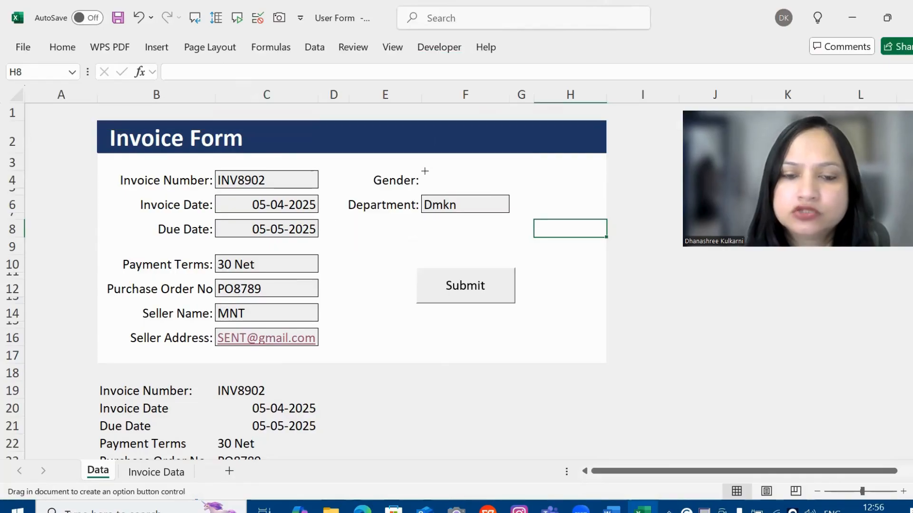
pyautogui.moveTo(424, 171); pyautogui.dragTo(494, 188)
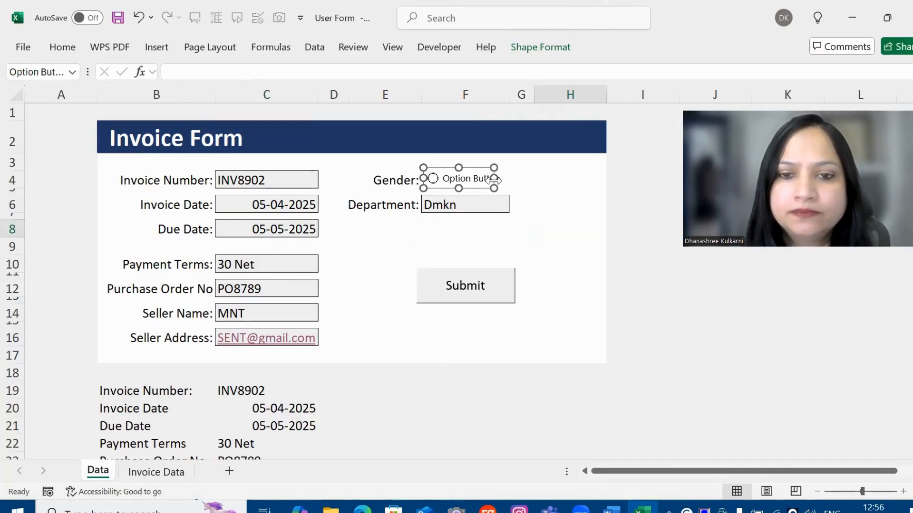
# Replace the caption of the option button beside Gender with Male
pyautogui.click(463, 177)
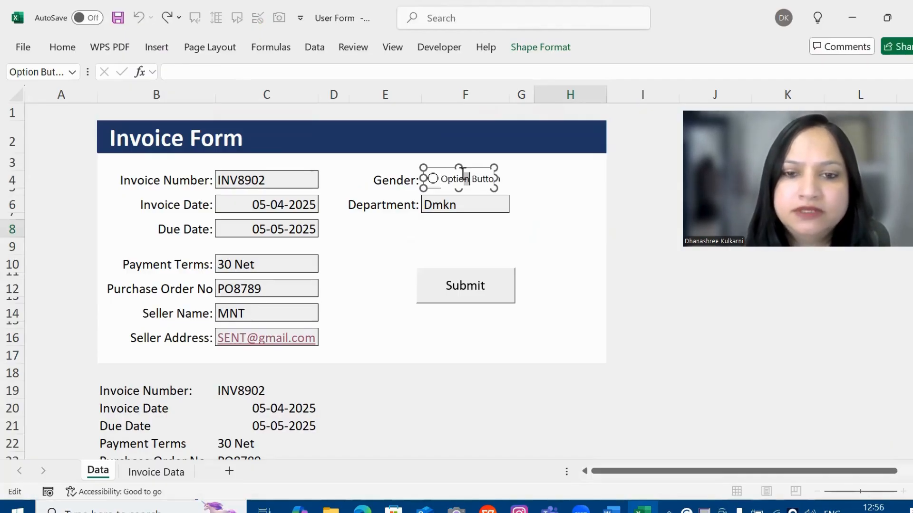
pyautogui.doubleClick(463, 174)
pyautogui.press('Delete')
pyautogui.press('Delete')
pyautogui.press('Delete')
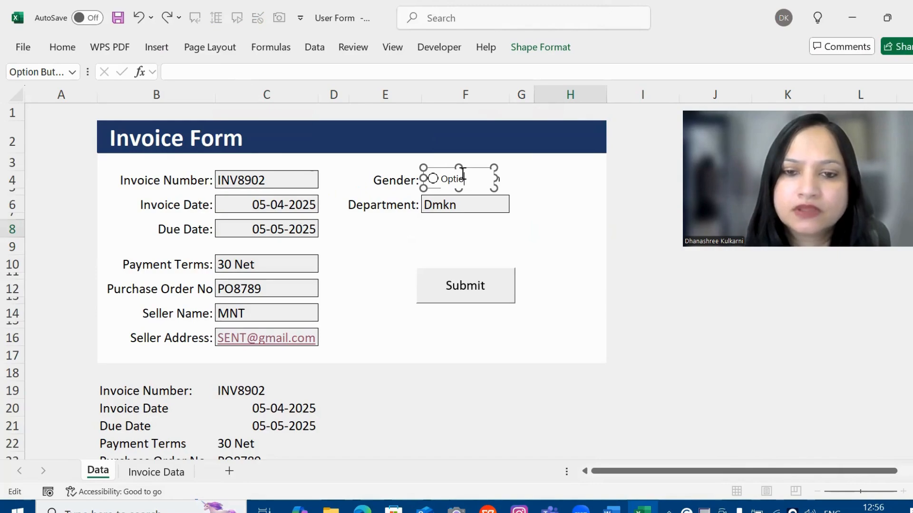
pyautogui.press('BackSpace')
pyautogui.press('BackSpace')
pyautogui.press('BackSpace')
pyautogui.press('BackSpace')
pyautogui.press('BackSpace')
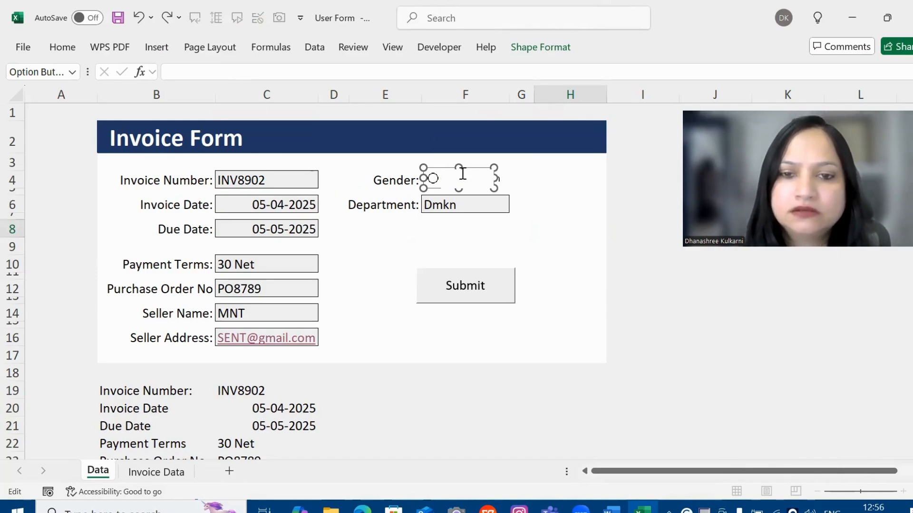
pyautogui.write('Male')
pyautogui.click(502, 246)
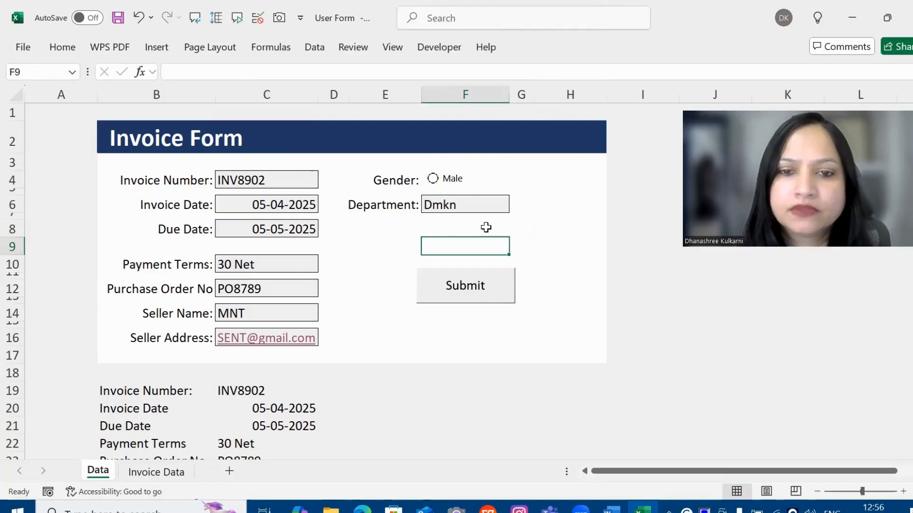
# Select the Male option and set its control's cell link to D26 in the helper Gender row
pyautogui.click(468, 182)
pyautogui.rightClick(471, 186)
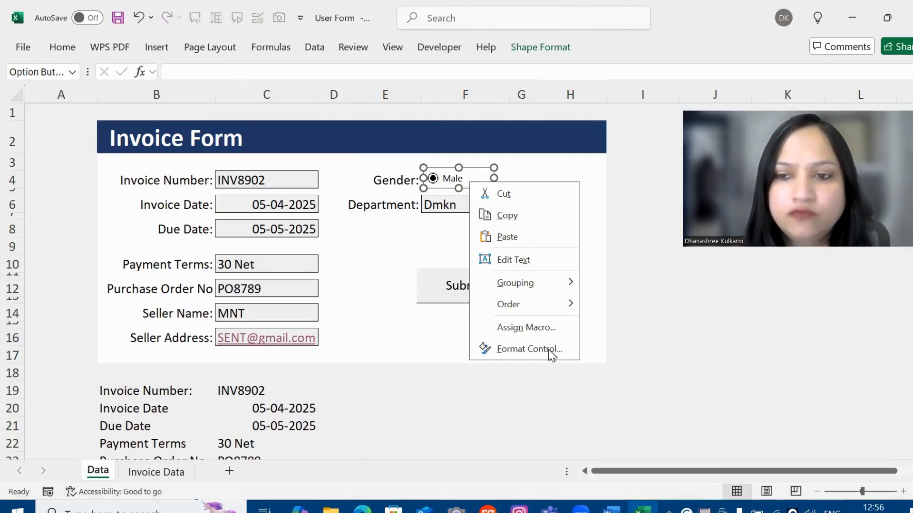
pyautogui.click(548, 349)
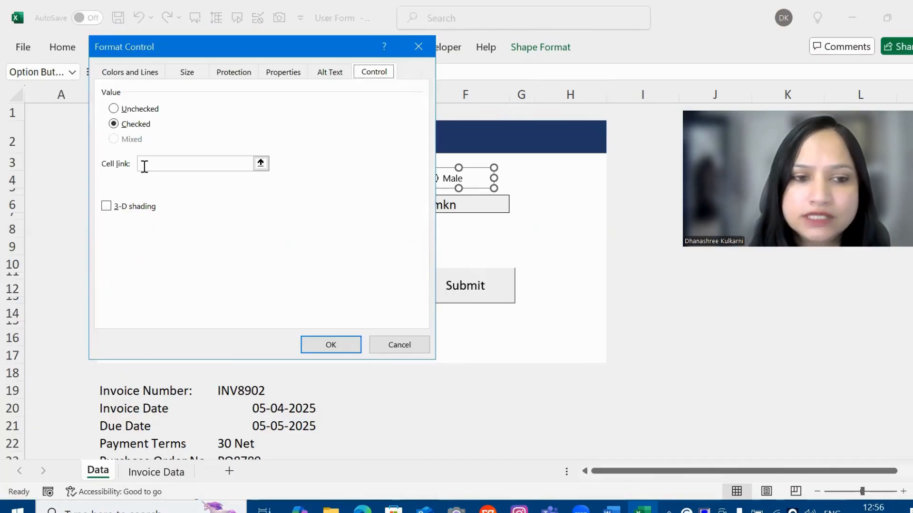
pyautogui.click(148, 166)
pyautogui.click(147, 166)
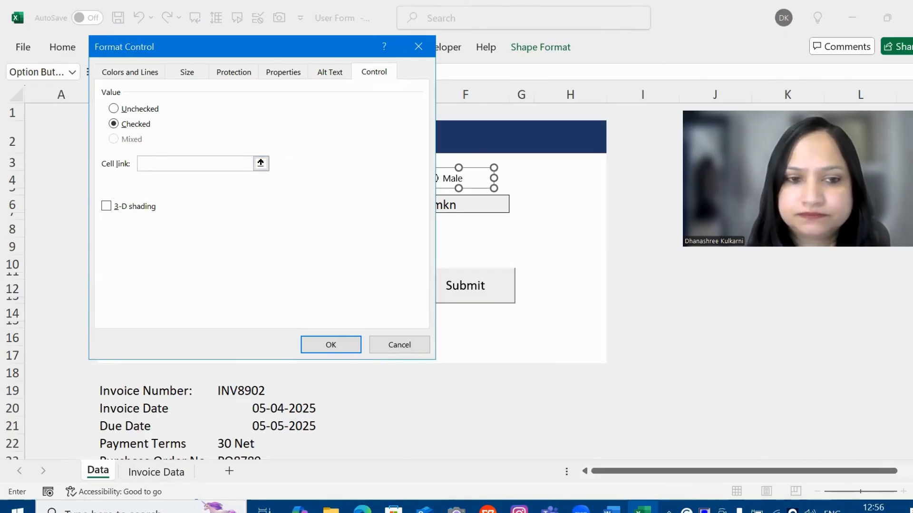
pyautogui.scroll(-1, 518, 281)
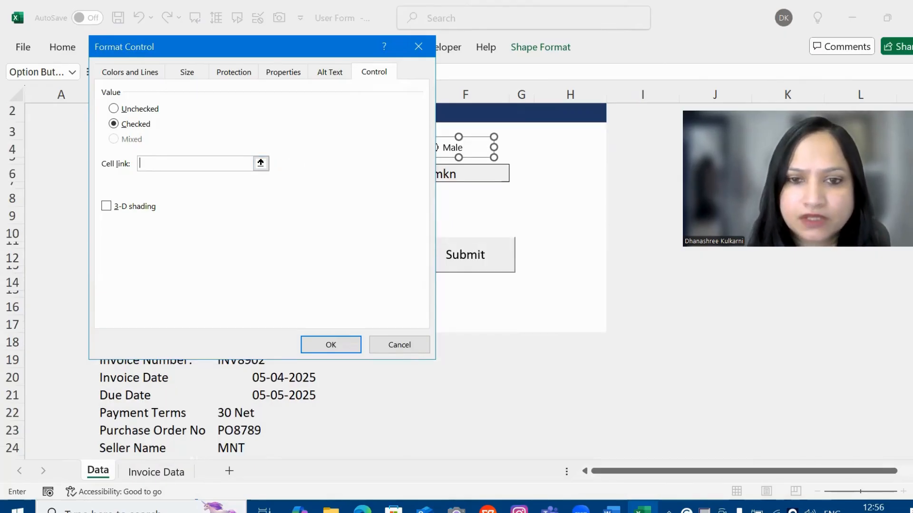
pyautogui.scroll(-2, 416, 415)
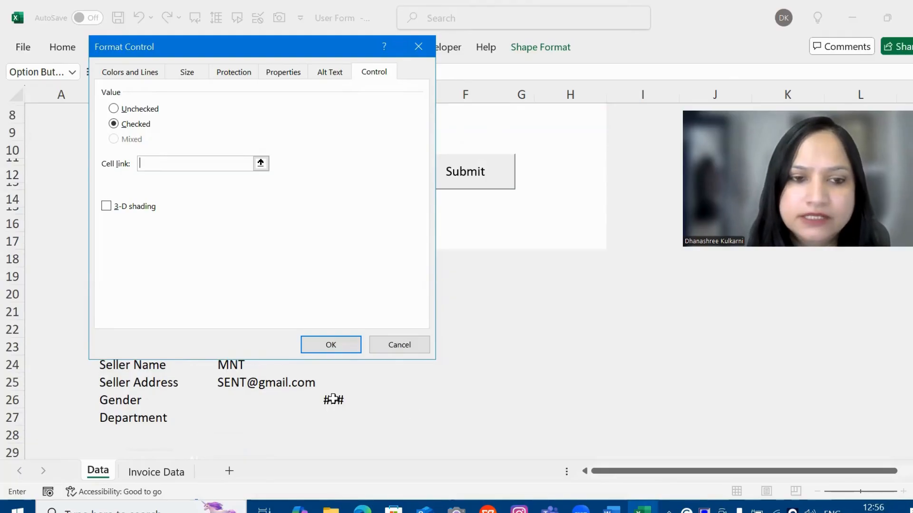
pyautogui.click(333, 398)
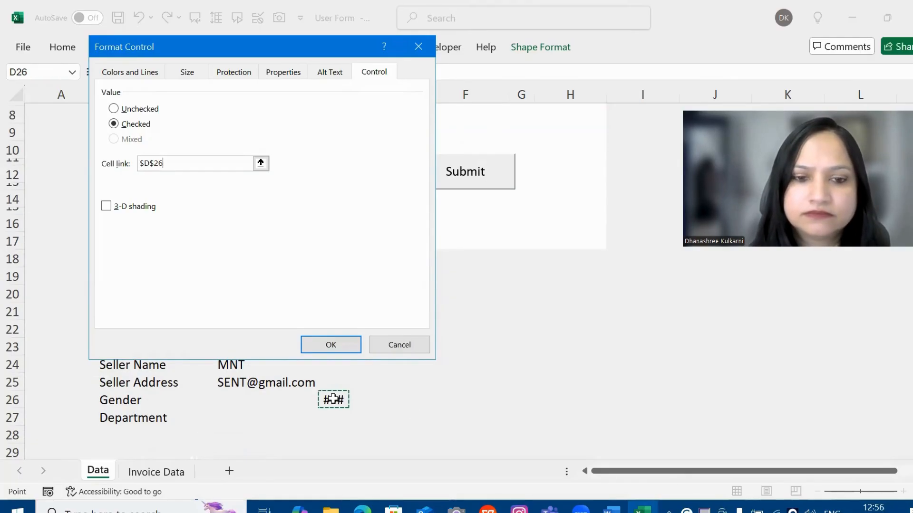
pyautogui.click(338, 343)
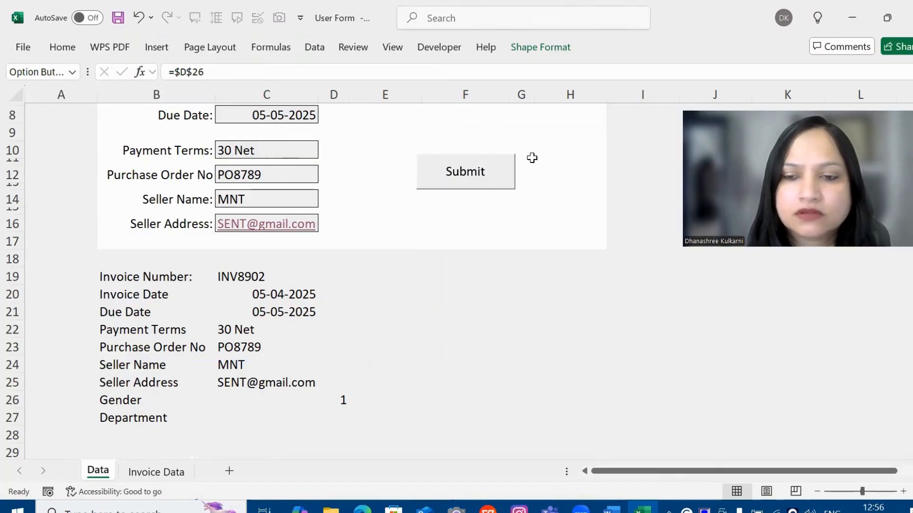
# Duplicate the Male option button, place the copy to its right in row 4, and caption it Female
pyautogui.scroll(3, 485, 179)
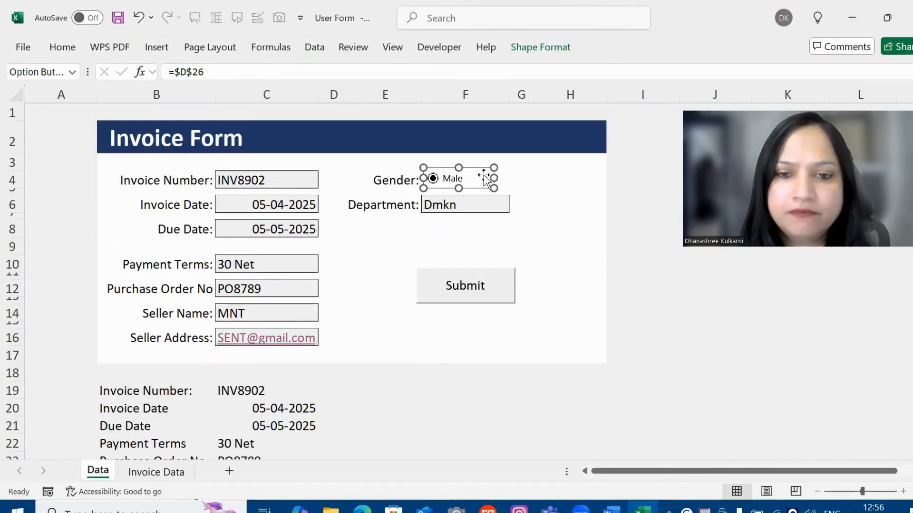
pyautogui.hotkey('ctrl', 'd')
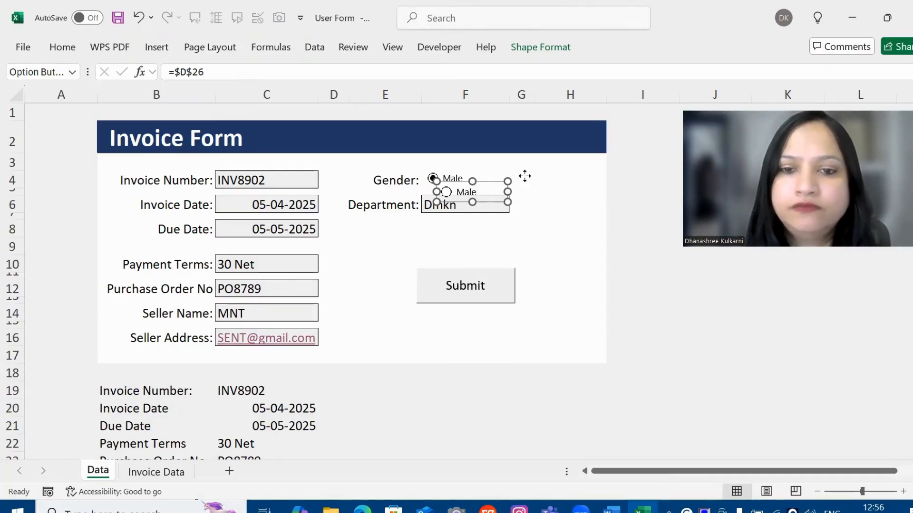
pyautogui.moveTo(525, 176); pyautogui.dragTo(526, 170)
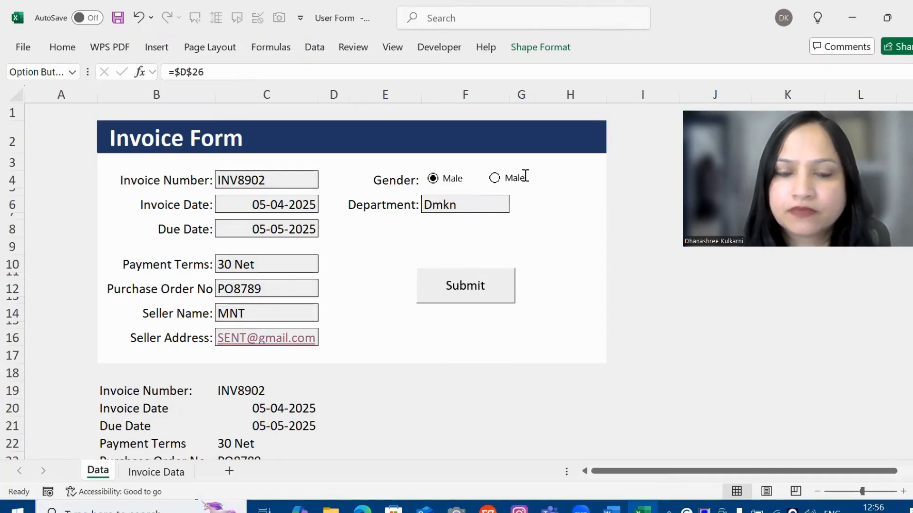
pyautogui.click(525, 175)
pyautogui.press('Right')
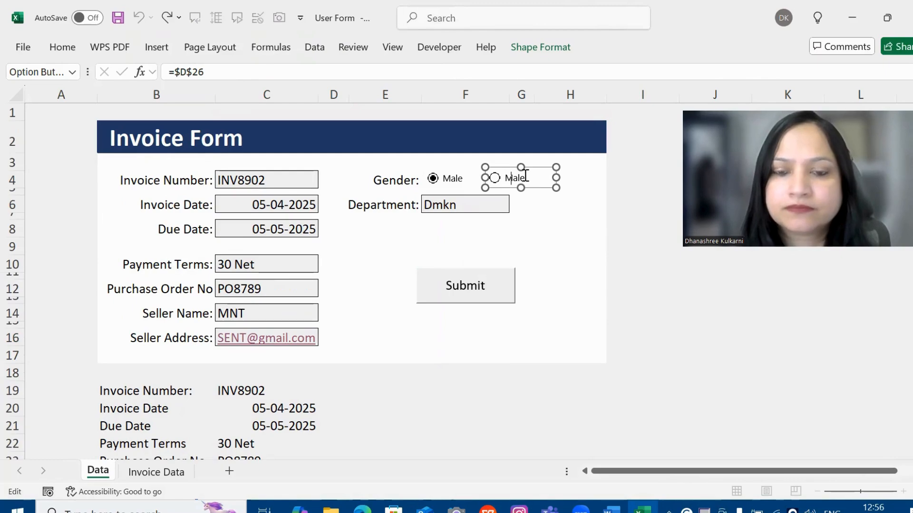
pyautogui.press('Delete')
pyautogui.press('Delete')
pyautogui.press('Delete')
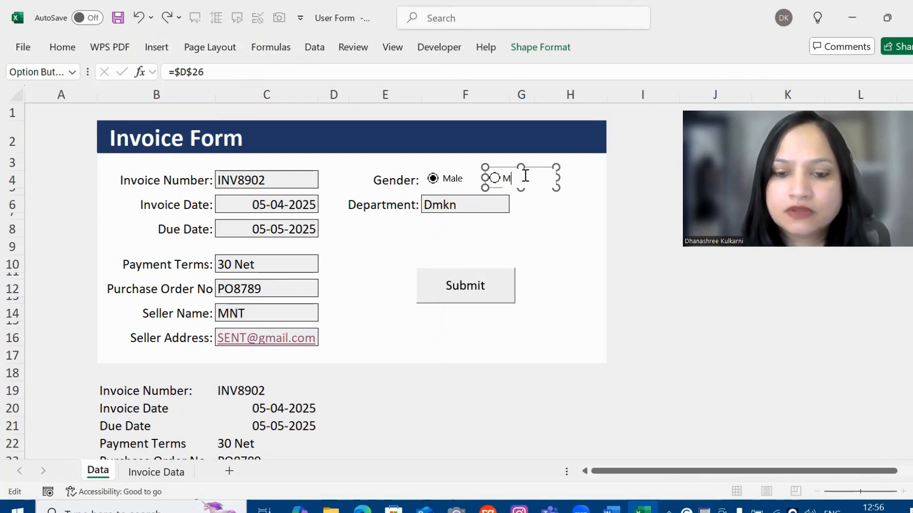
pyautogui.press('BackSpace')
pyautogui.write('Female')
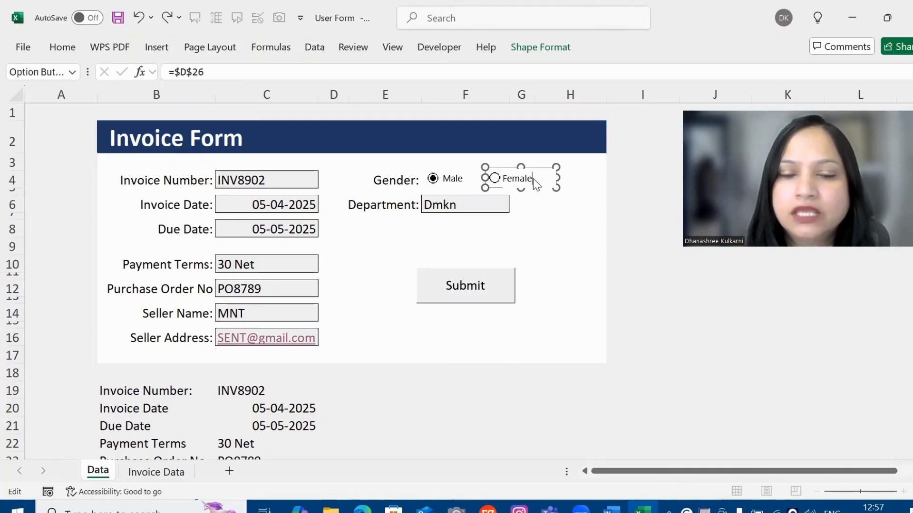
# Check the cell link in the Female option button's control settings
pyautogui.rightClick(533, 179)
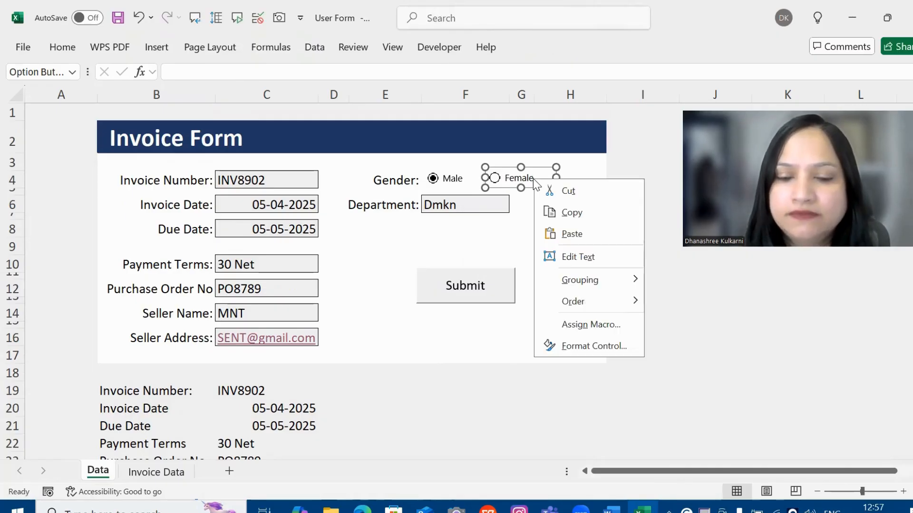
pyautogui.click(578, 347)
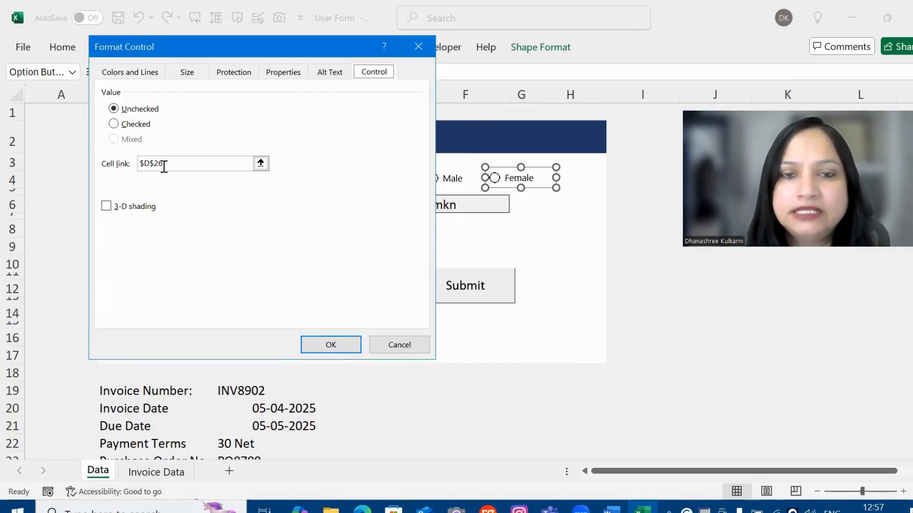
pyautogui.press('Return')
pyautogui.click(561, 283)
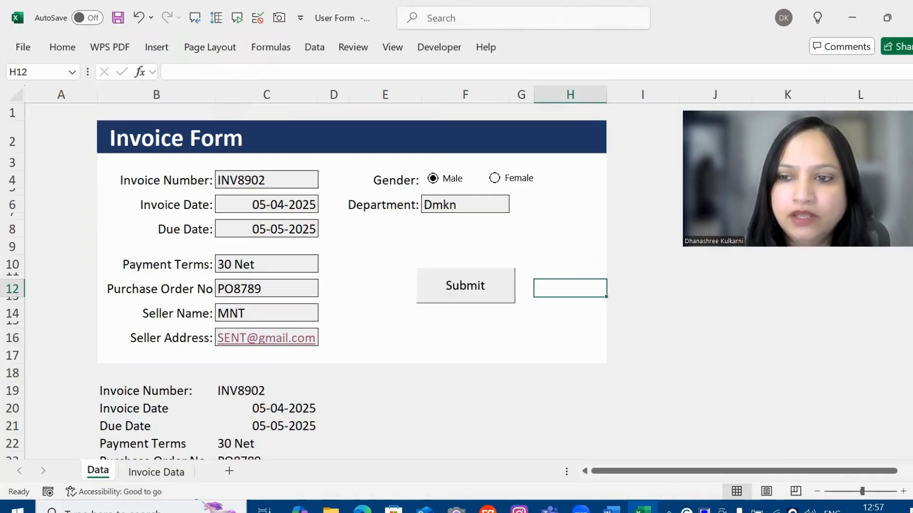
# Examine linked cell D26 with Male chosen, and again after selecting the Female option on the form
pyautogui.scroll(-3, 318, 365)
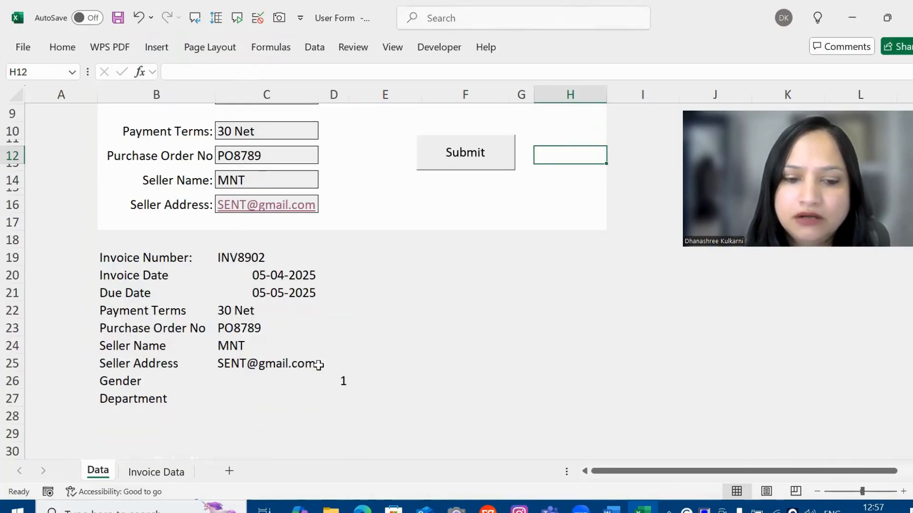
pyautogui.click(339, 381)
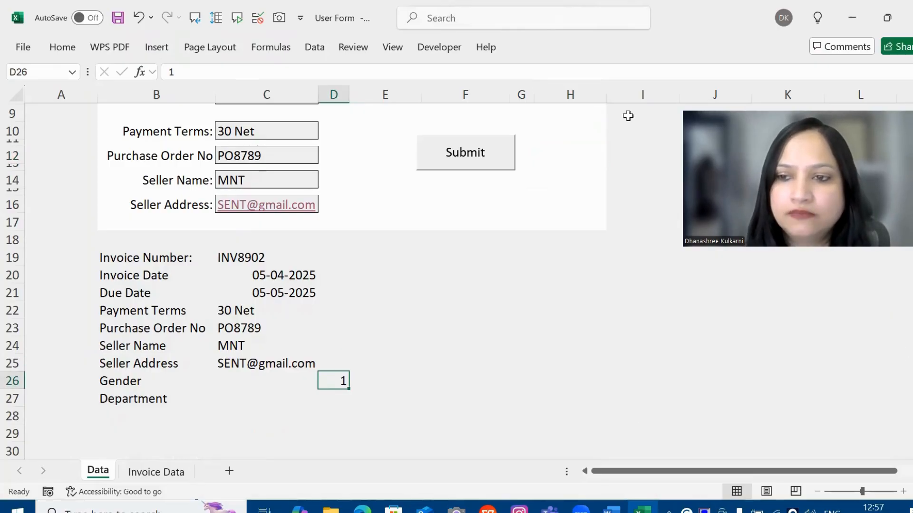
pyautogui.scroll(3, 628, 116)
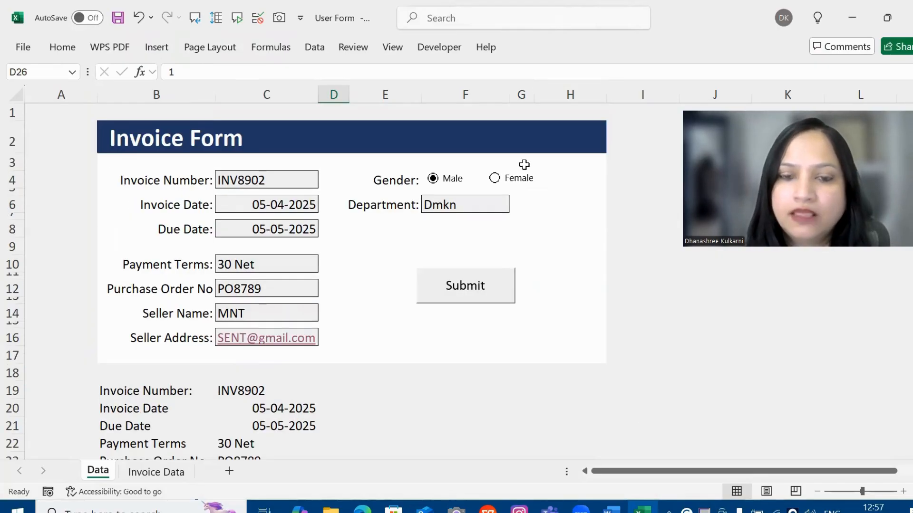
pyautogui.click(495, 179)
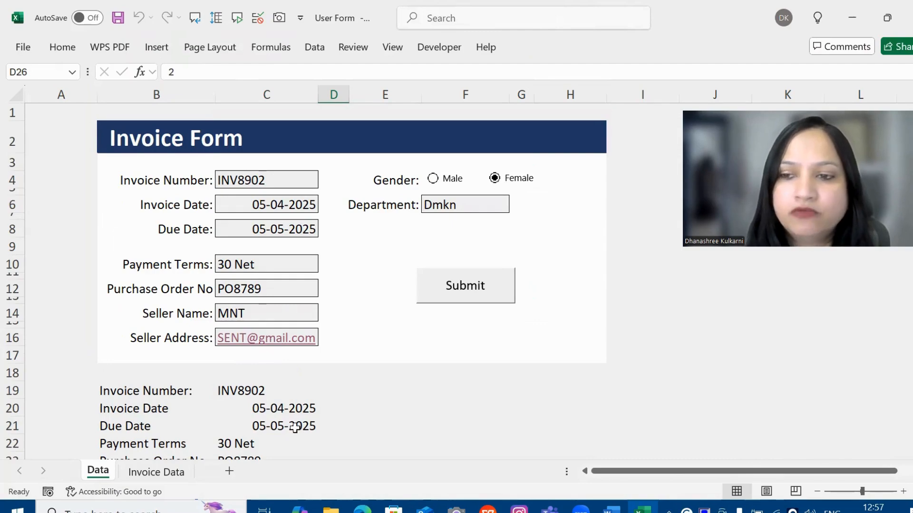
pyautogui.scroll(-3, 295, 428)
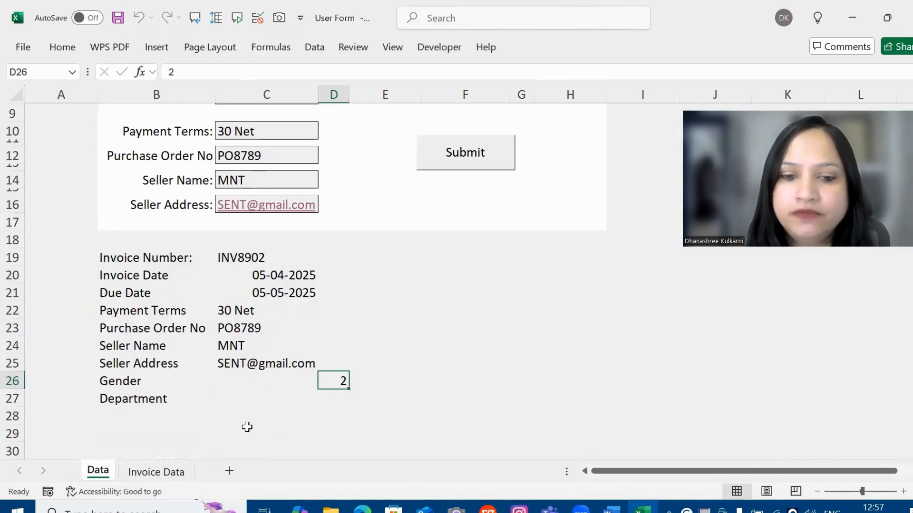
# Enter =IF(D26=1,"Male","Female") in cell C26 of the helper Gender row
pyautogui.click(235, 382)
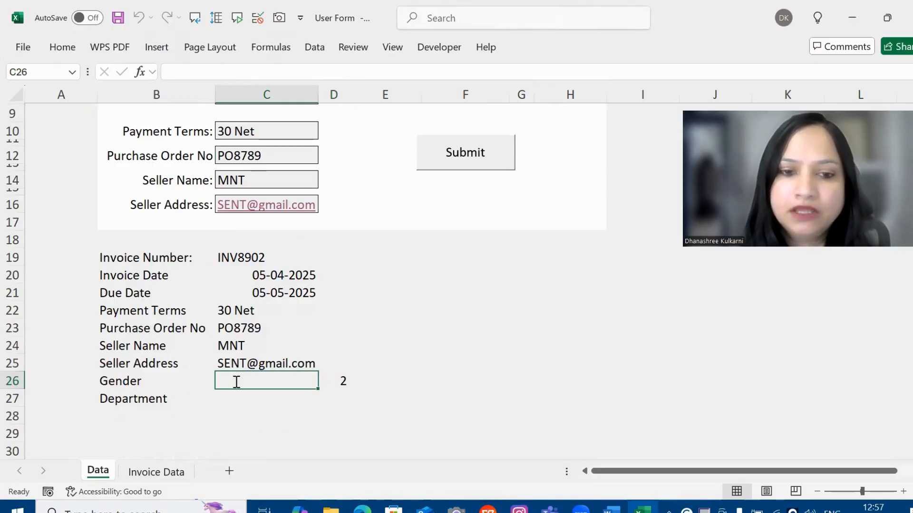
pyautogui.write('=if')
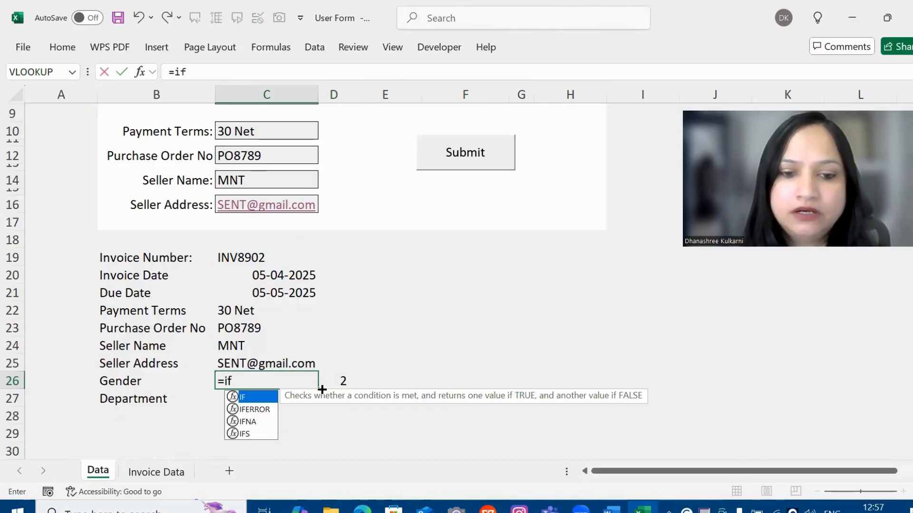
pyautogui.write('(')
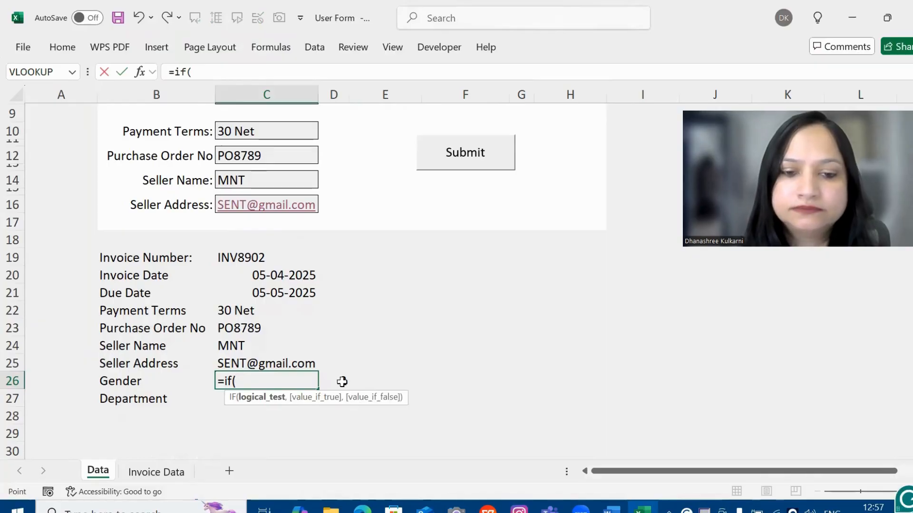
pyautogui.click(342, 382)
pyautogui.write('="')
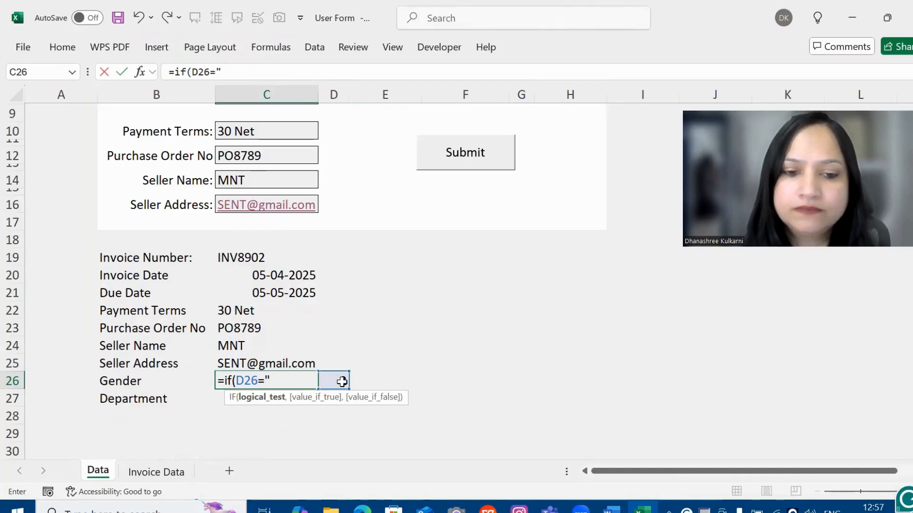
pyautogui.press('BackSpace')
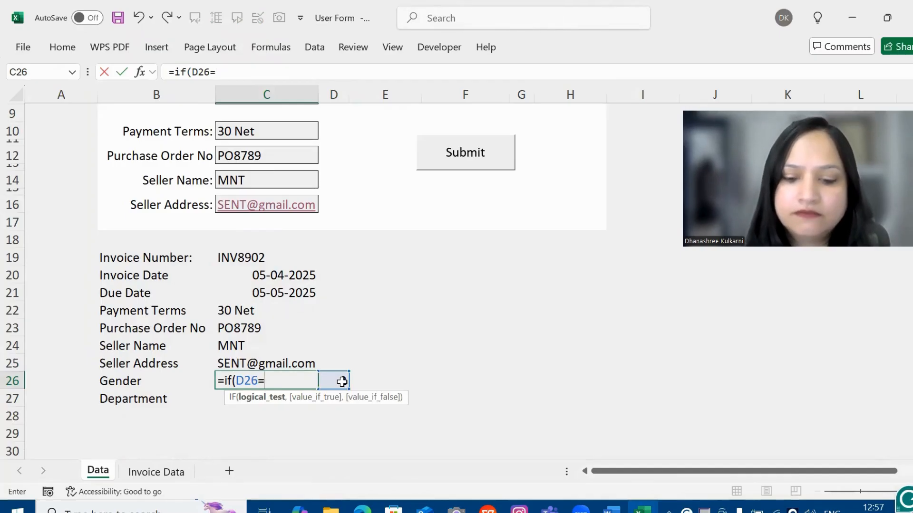
pyautogui.write('a')
pyautogui.press('BackSpace')
pyautogui.write('1,')
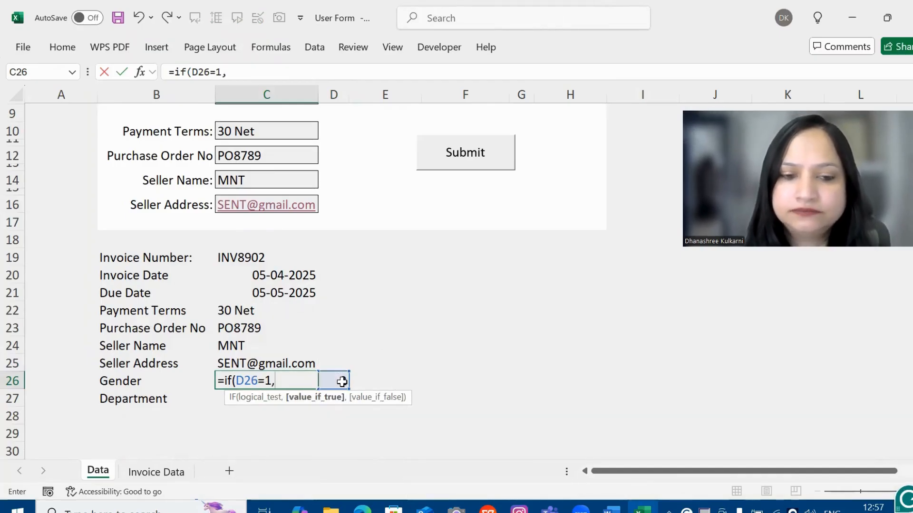
pyautogui.write('"')
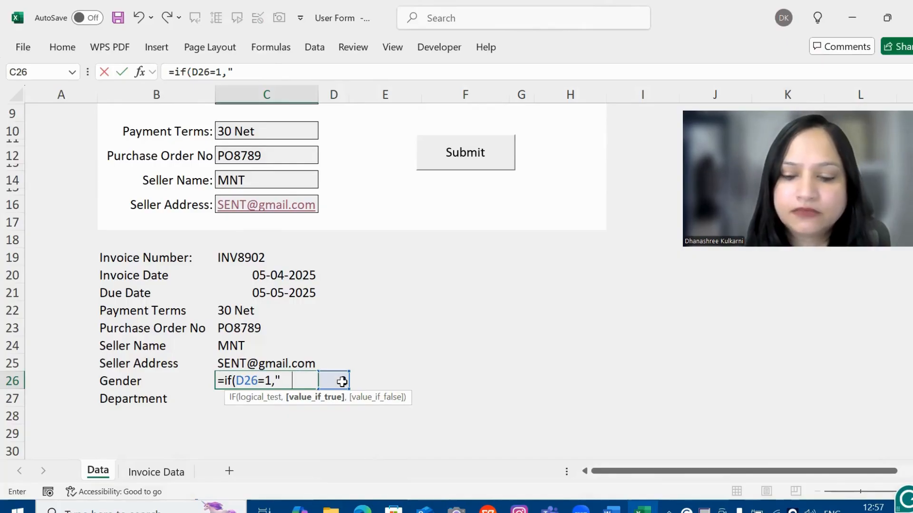
pyautogui.write('Male",')
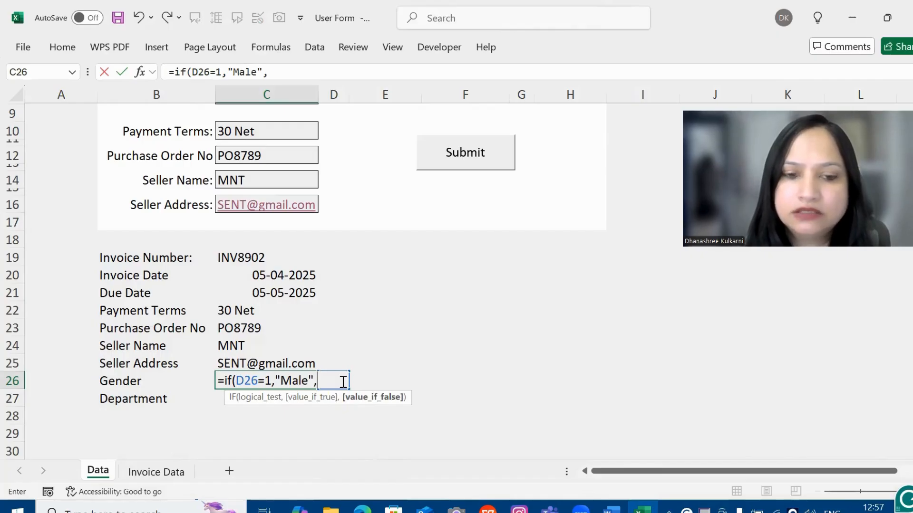
pyautogui.write('"FE')
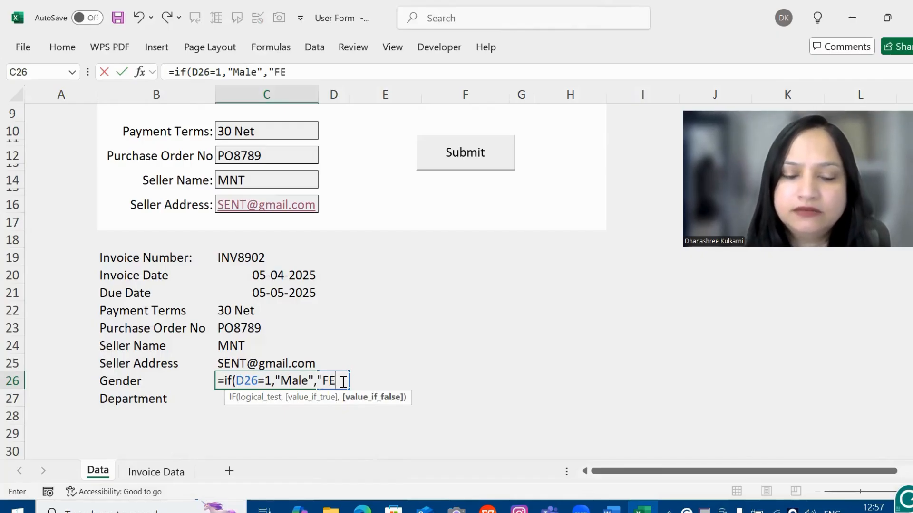
pyautogui.write('male')
pyautogui.press('BackSpace')
pyautogui.press('BackSpace')
pyautogui.press('BackSpace')
pyautogui.press('BackSpace')
pyautogui.press('BackSpace')
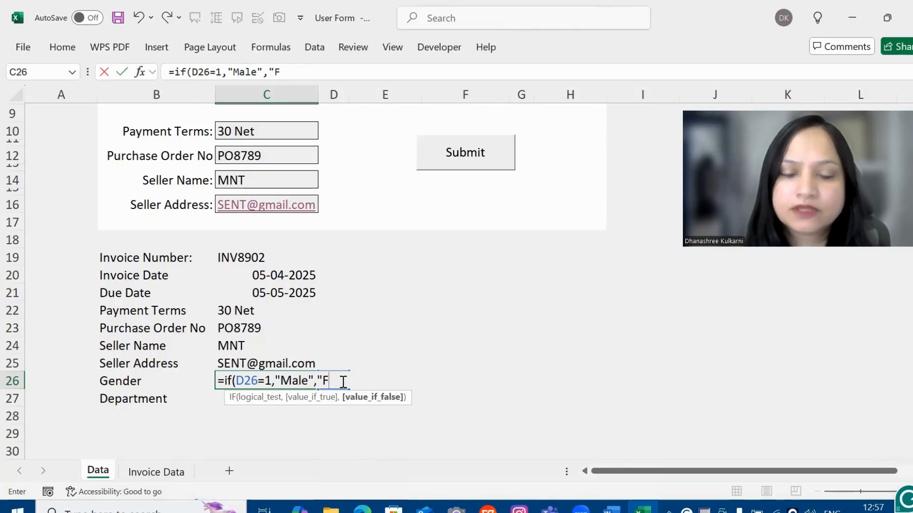
pyautogui.write('emale')
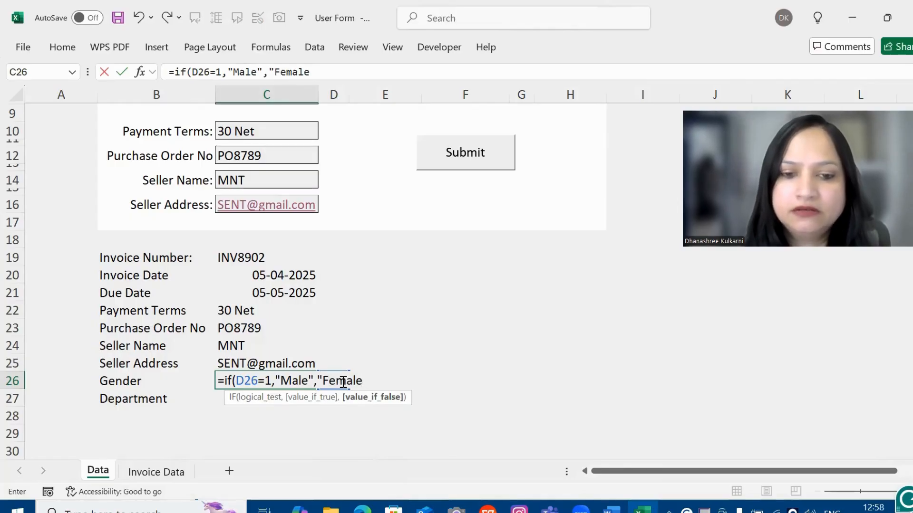
pyautogui.write('")')
pyautogui.press('Return')
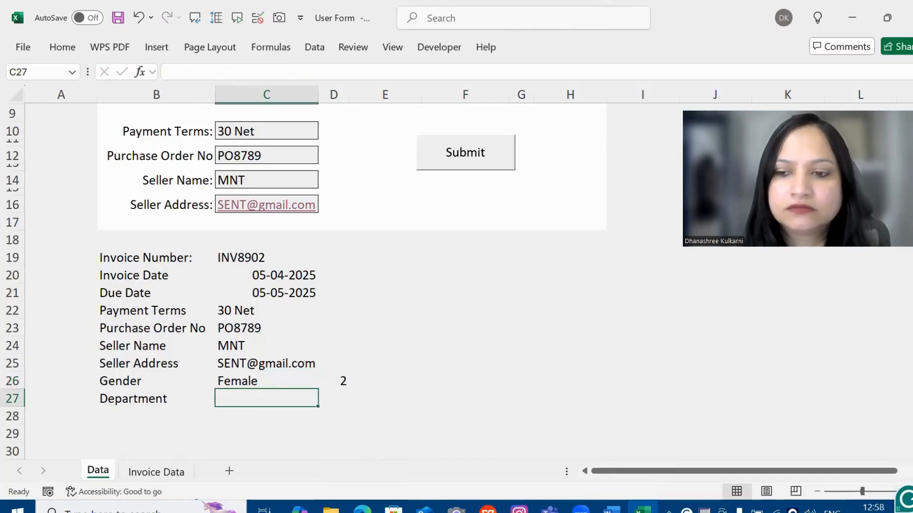
# Link helper Department cell C27 to the form's Department entry in cell F6
pyautogui.moveTo(912, 371)
pyautogui.mouseDown()
pyautogui.moveTo(912, 309)
pyautogui.moveTo(912, 371)
pyautogui.mouseUp()
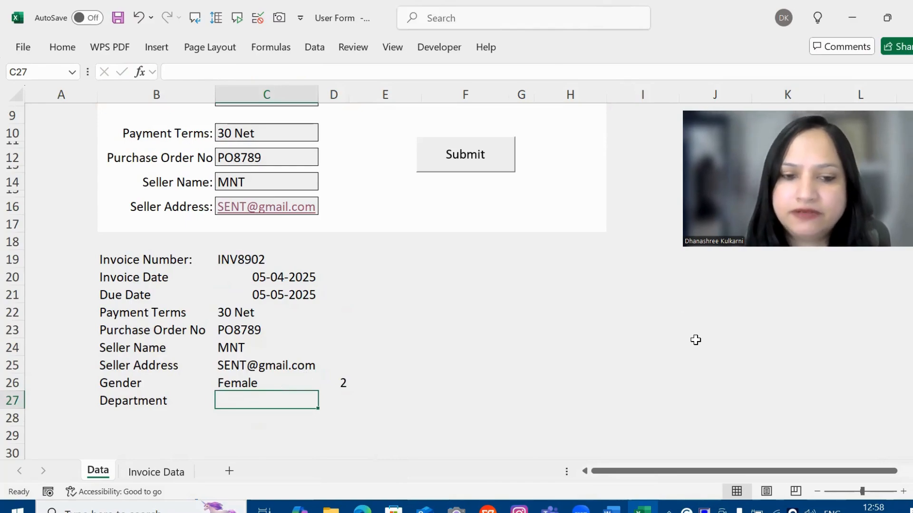
pyautogui.write('=')
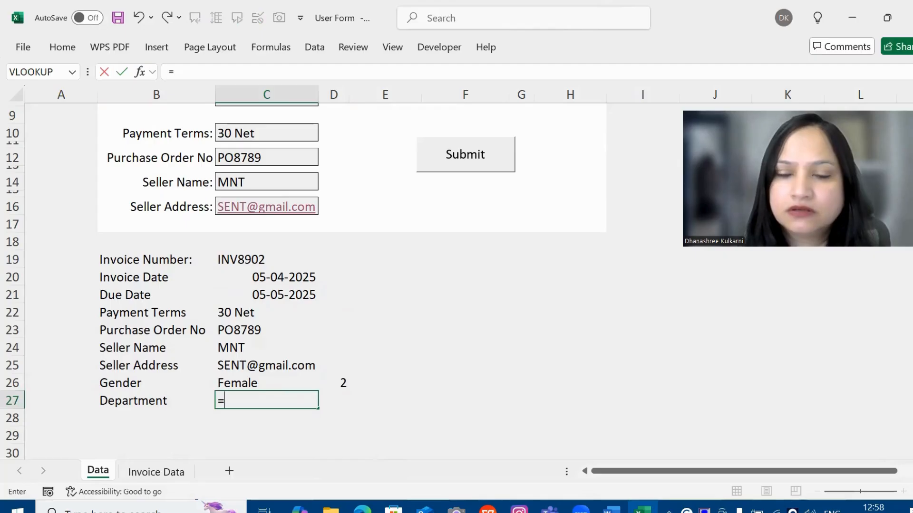
pyautogui.scroll(2, 537, 147)
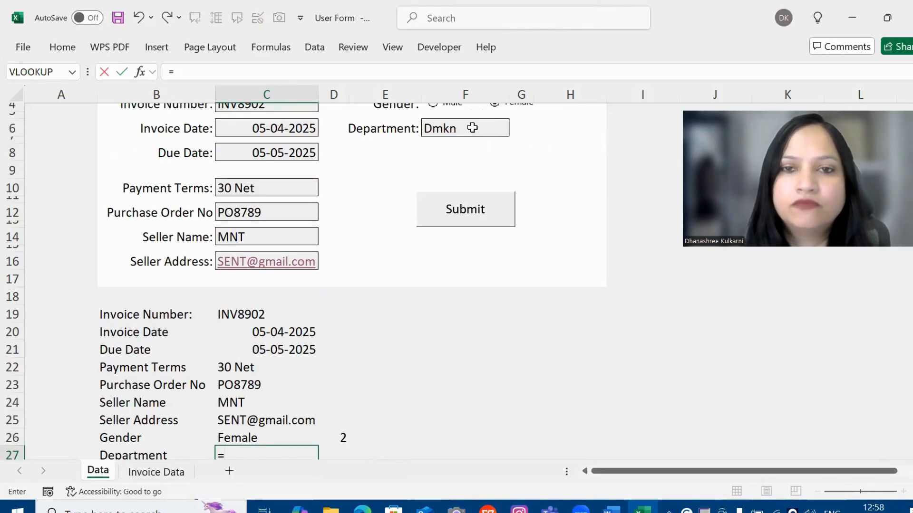
pyautogui.click(472, 127)
pyautogui.press('Return')
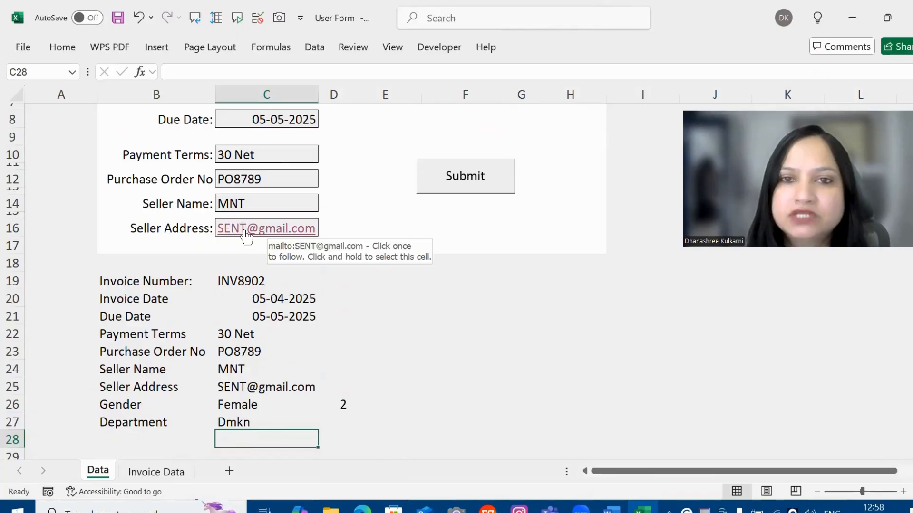
pyautogui.click(417, 319)
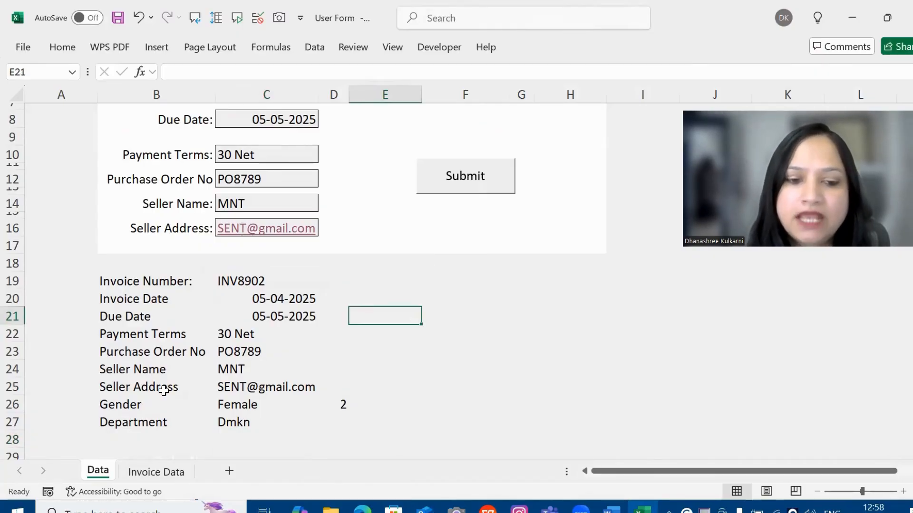
# Insert a new blank worksheet before Invoice Data and rename it row
pyautogui.rightClick(141, 477)
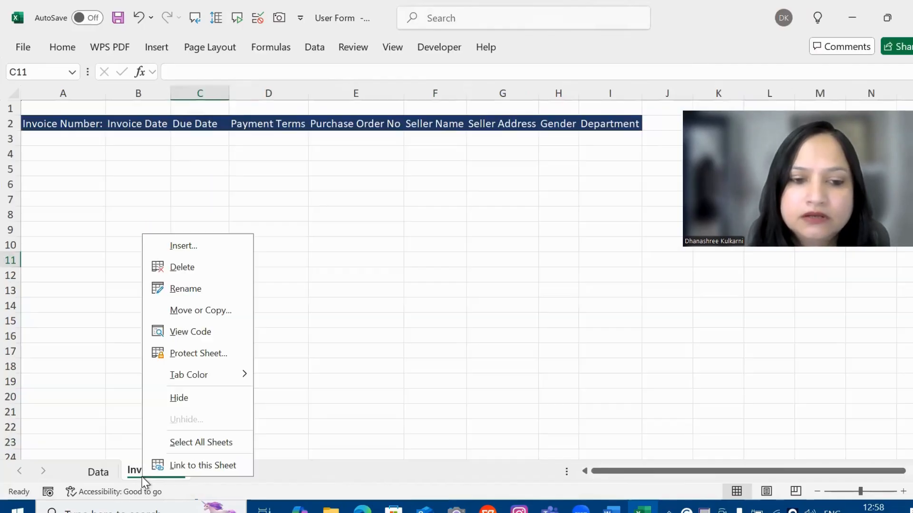
pyautogui.click(181, 247)
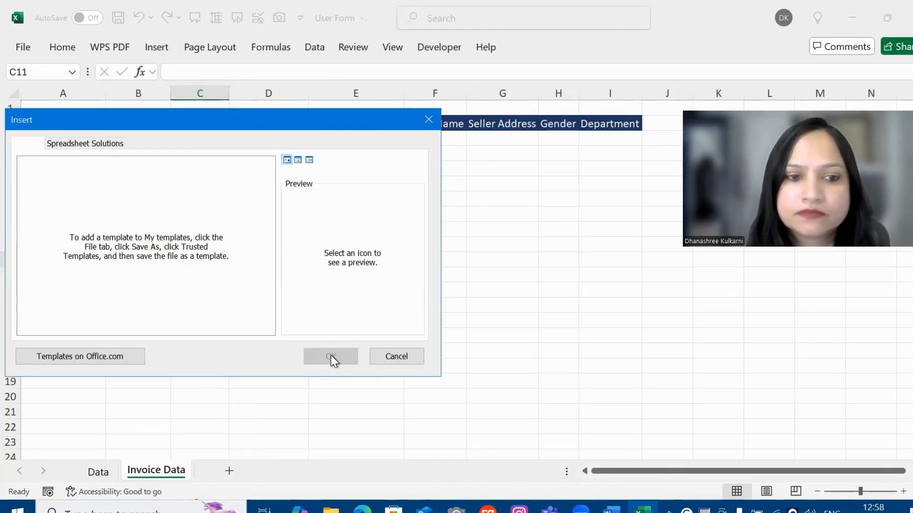
pyautogui.click(331, 357)
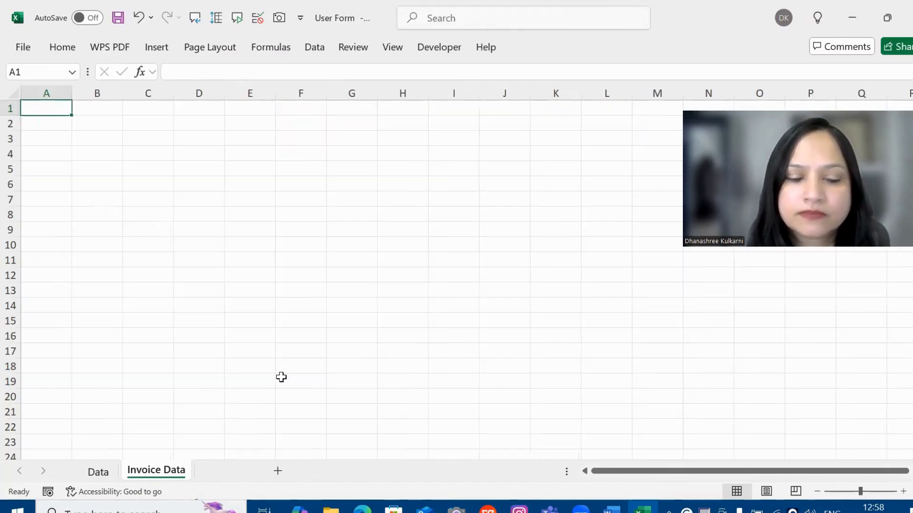
pyautogui.rightClick(145, 471)
pyautogui.click(209, 280)
pyautogui.write('r')
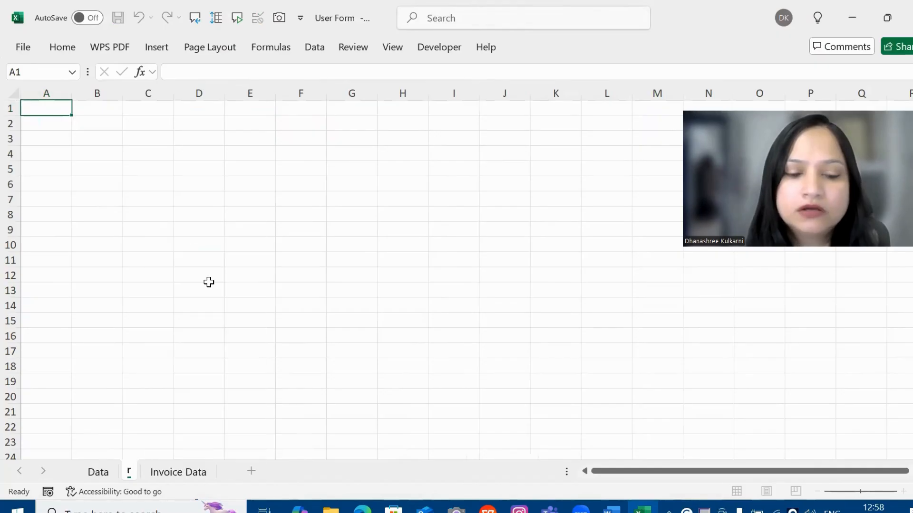
pyautogui.press('BackSpace')
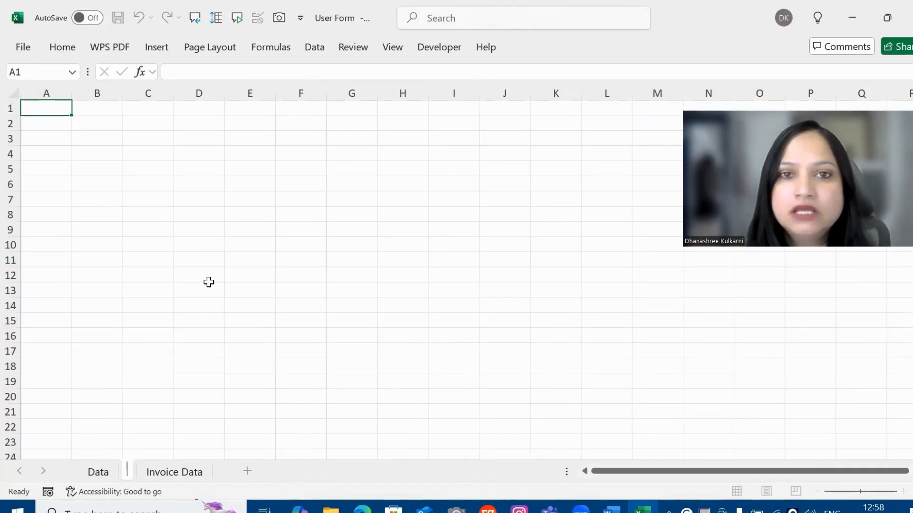
pyautogui.write('row')
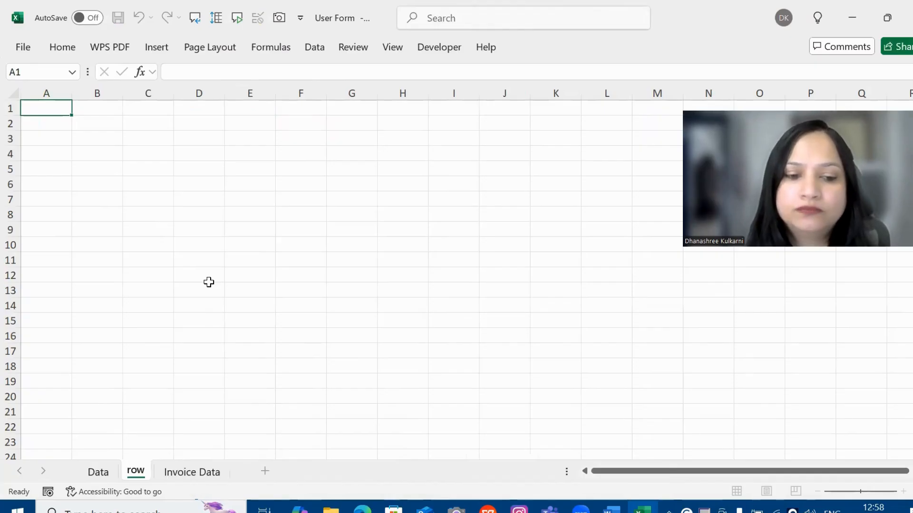
pyautogui.click(155, 279)
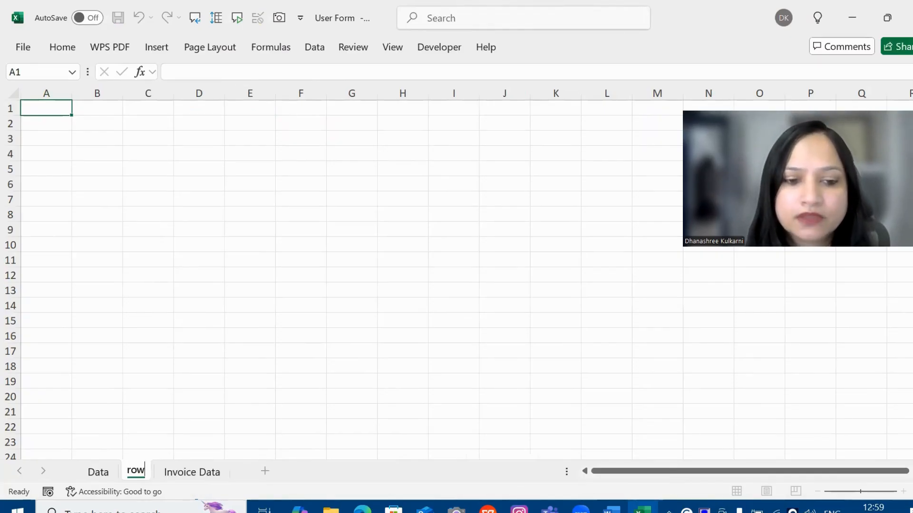
# Return to the Data sheet and start recording a macro with the default name, stored in This Workbook
pyautogui.click(98, 472)
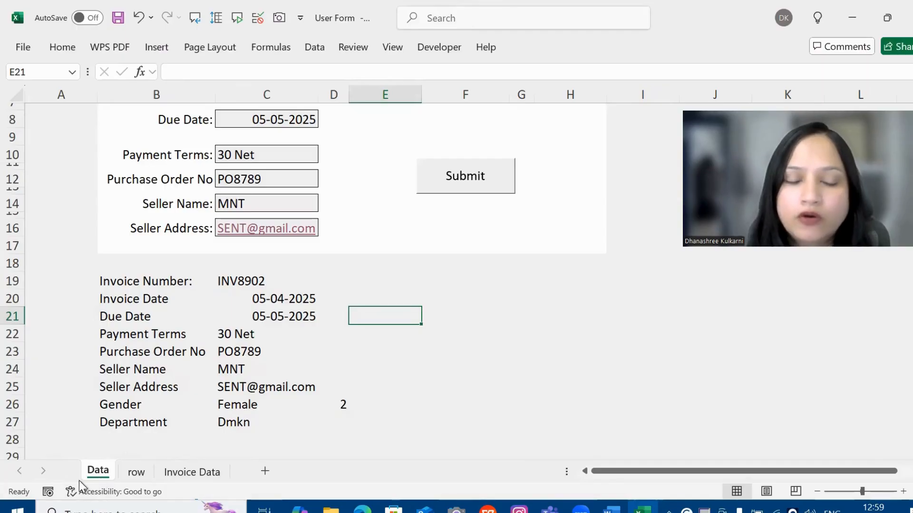
pyautogui.click(48, 492)
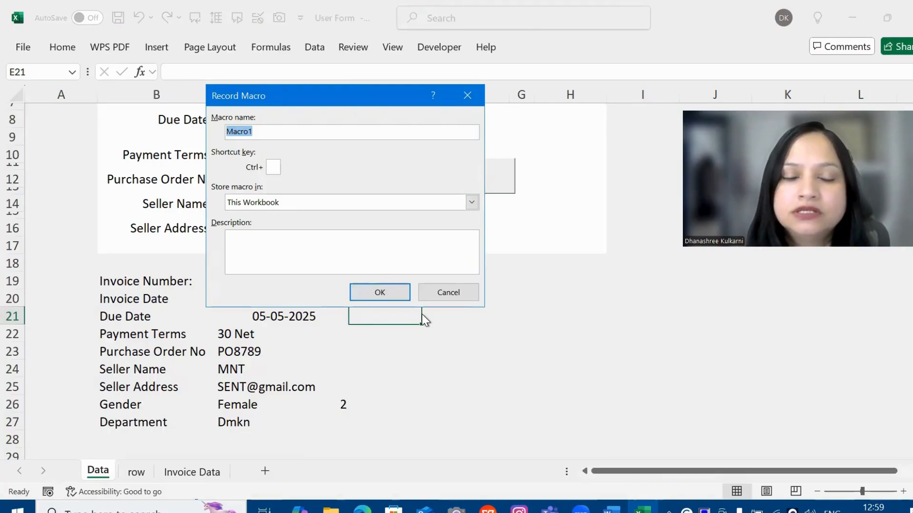
pyautogui.click(387, 290)
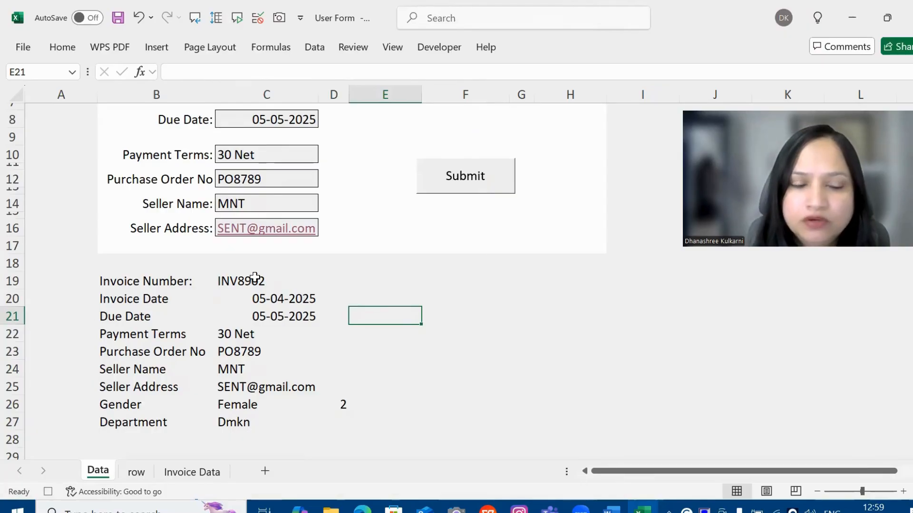
# Copy helper values C19:C27 and paste them as transposed values starting at cell A1 of the row sheet
pyautogui.moveTo(254, 286); pyautogui.dragTo(264, 415)
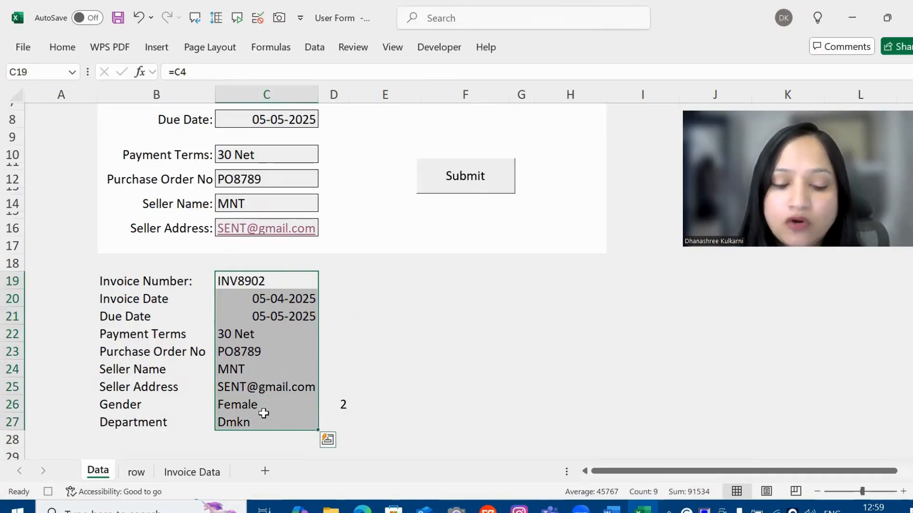
pyautogui.hotkey('ctrl', 'c')
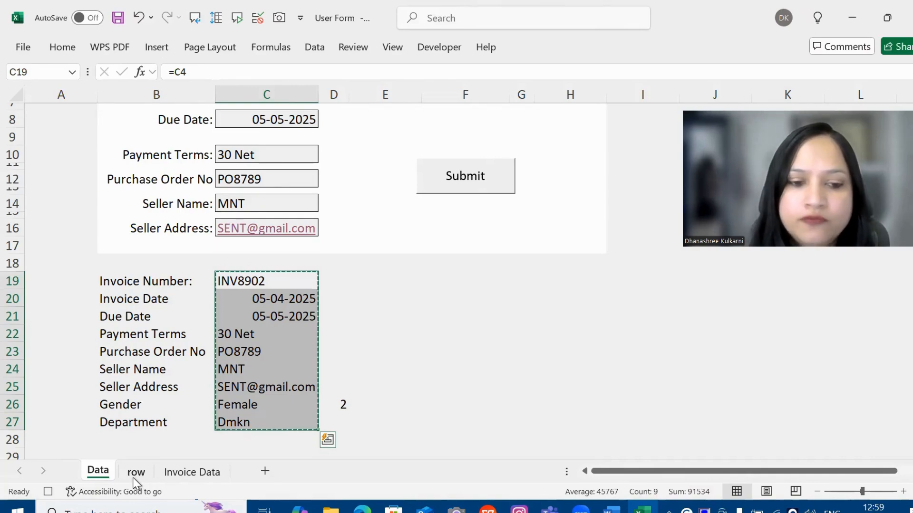
pyautogui.hotkey('ctrl', 'pagedown')
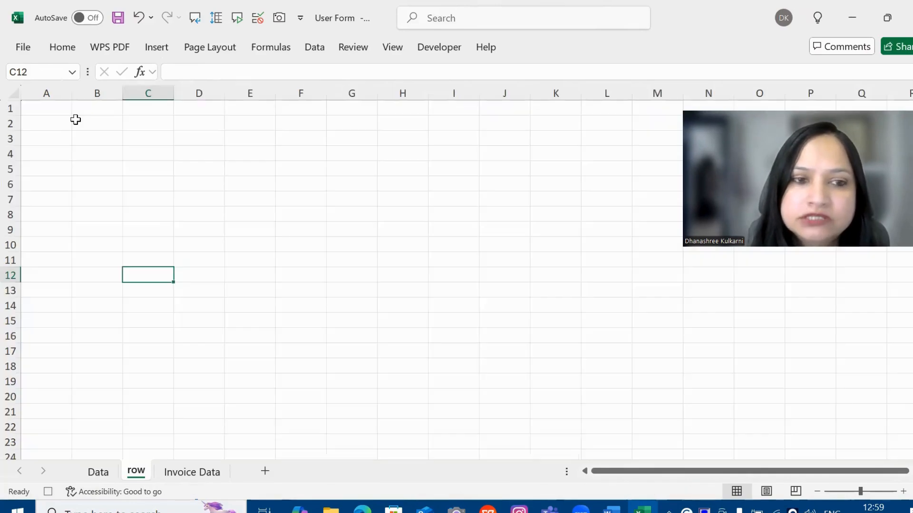
pyautogui.rightClick(52, 108)
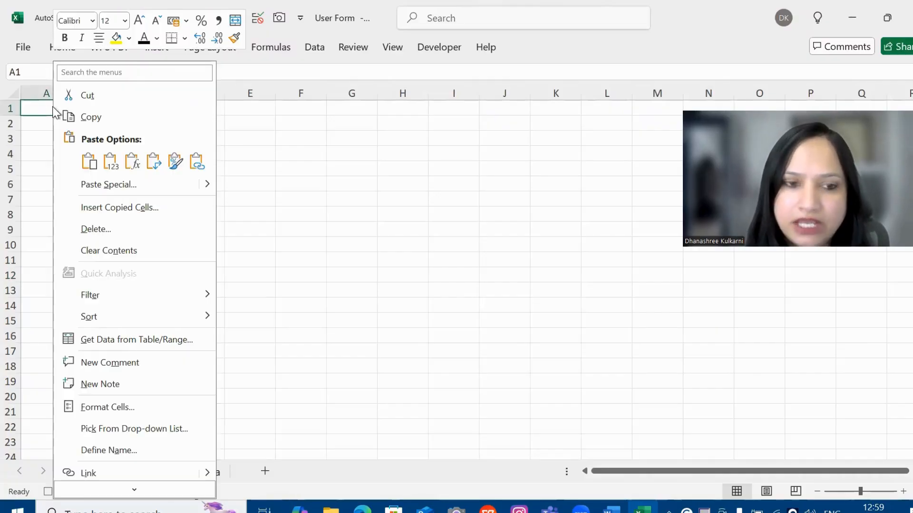
pyautogui.click(117, 184)
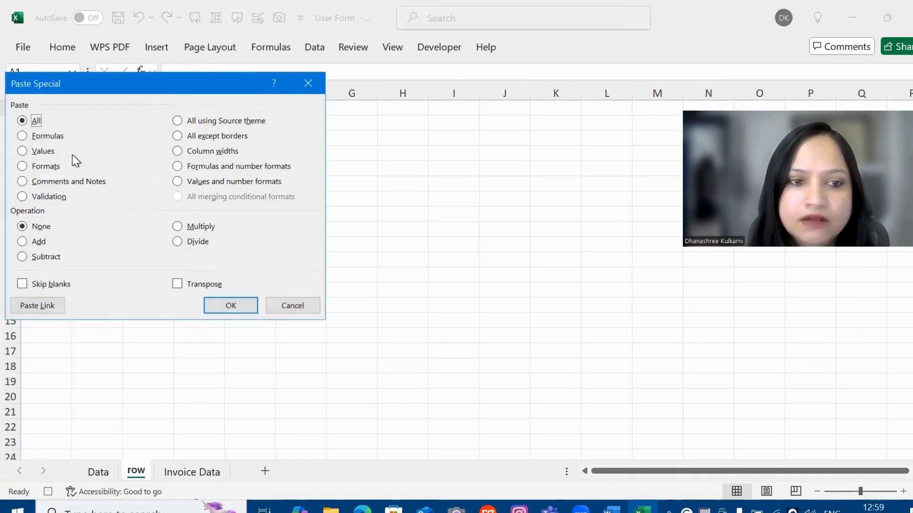
pyautogui.click(43, 151)
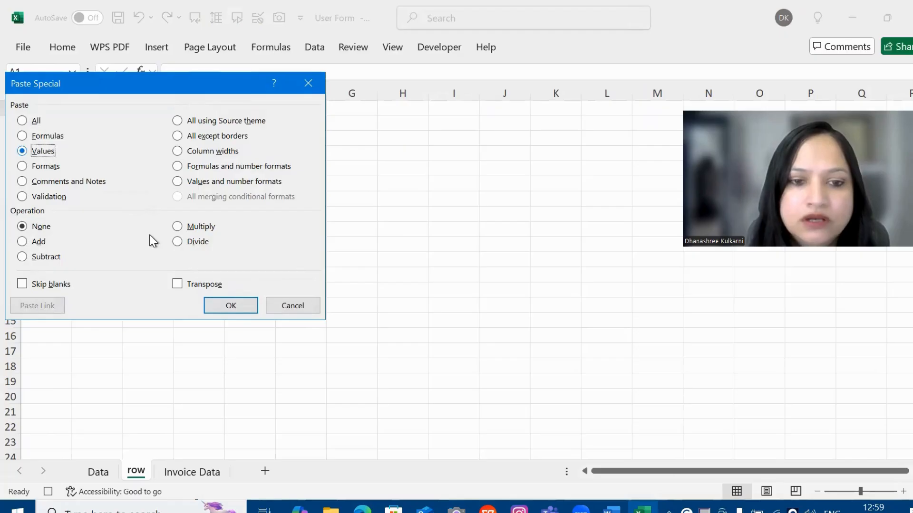
pyautogui.click(192, 285)
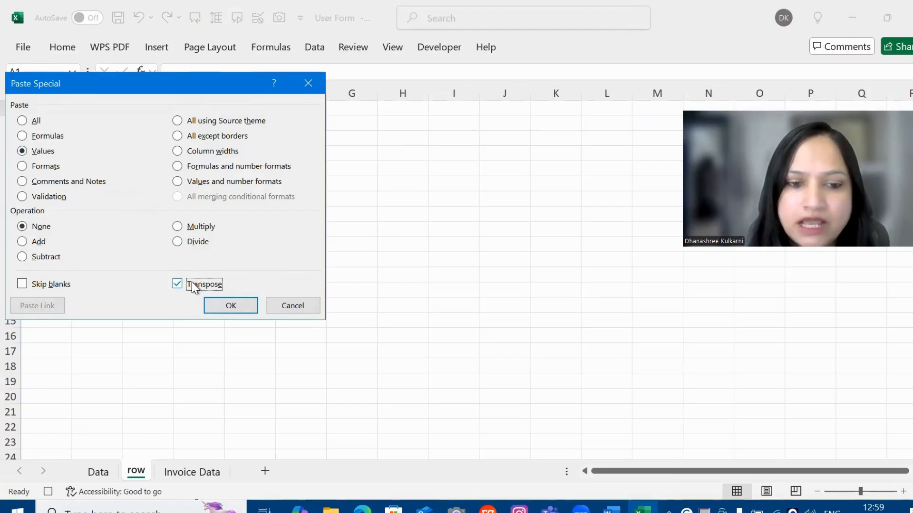
pyautogui.click(232, 306)
pyautogui.click(92, 108)
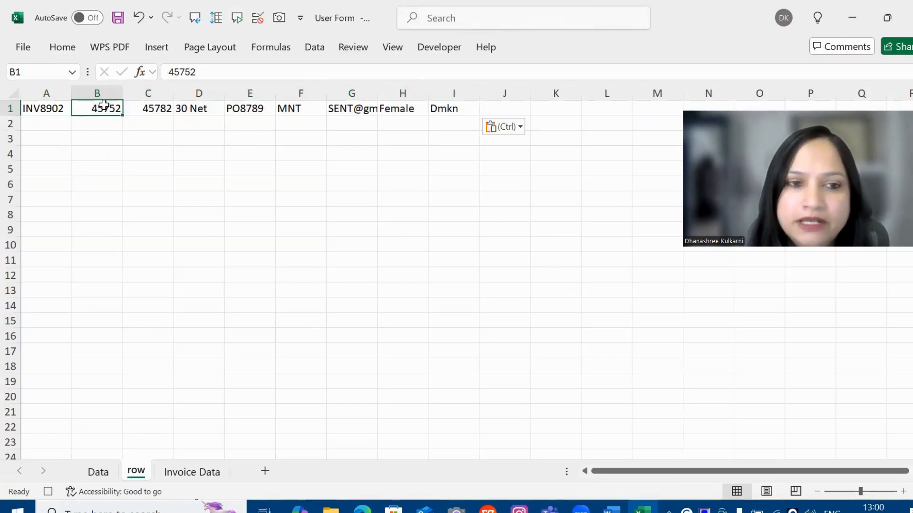
# Format columns B and C of the row sheet as dates with the *14-03-2012 type
pyautogui.click(108, 92)
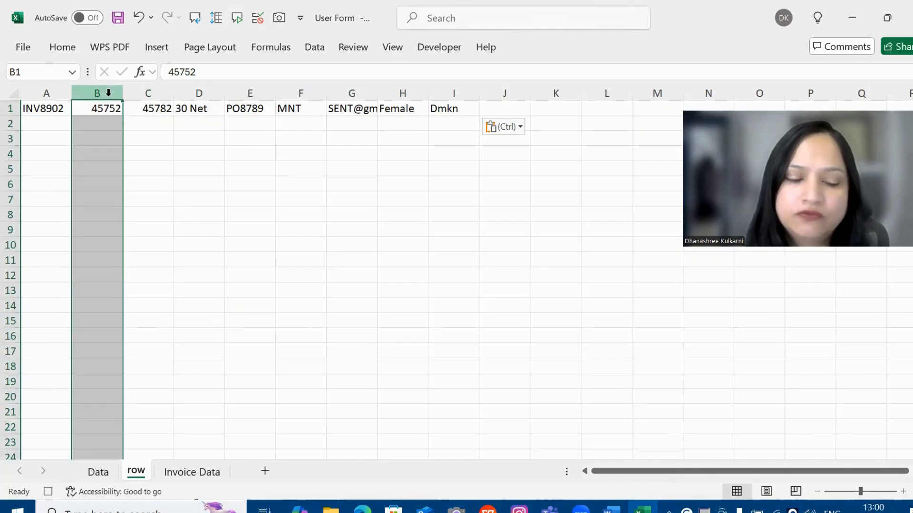
pyautogui.hotkey('shift', 'Right')
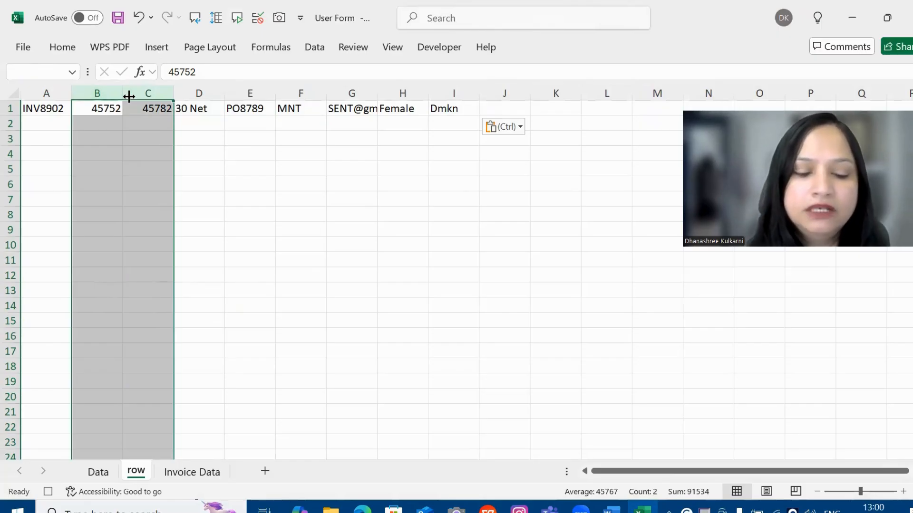
pyautogui.hotkey('ctrl', '1')
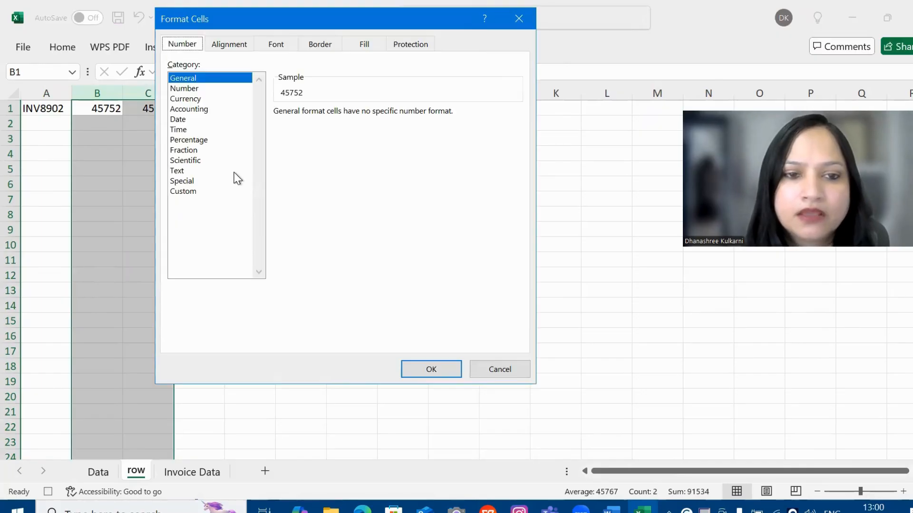
pyautogui.click(185, 119)
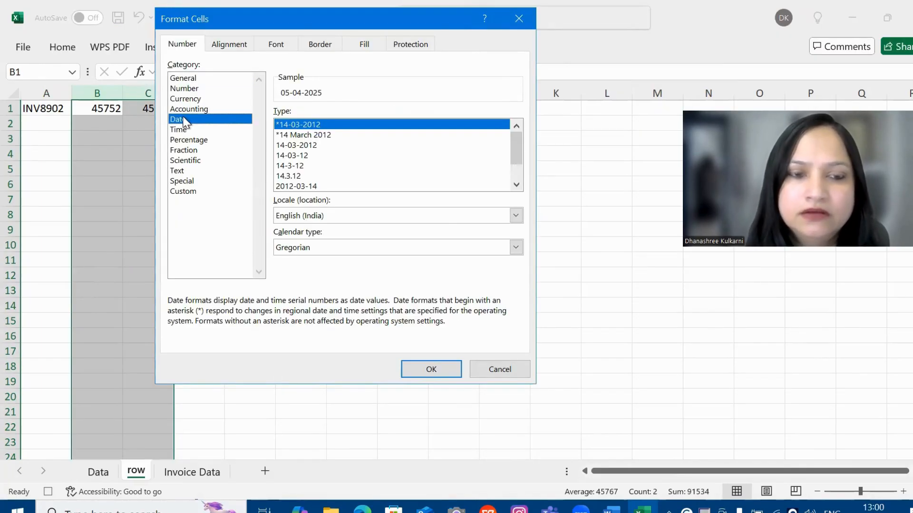
pyautogui.click(439, 370)
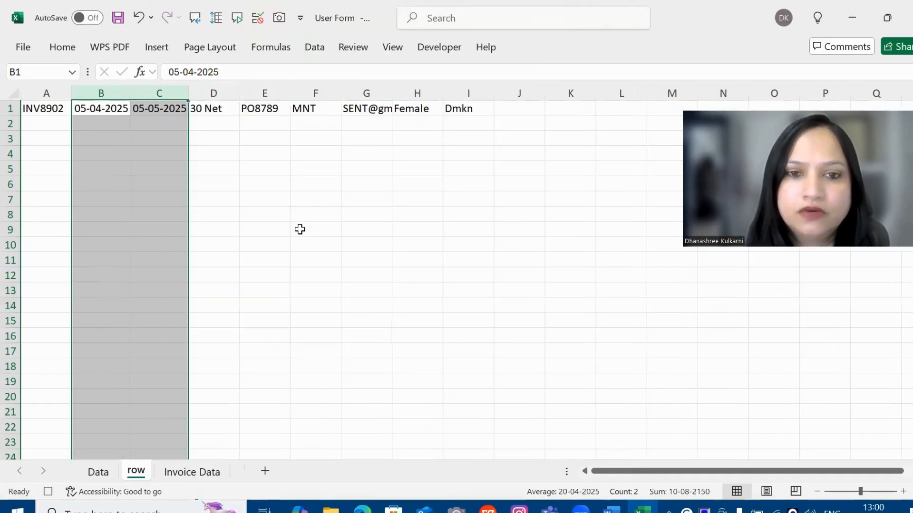
pyautogui.click(300, 230)
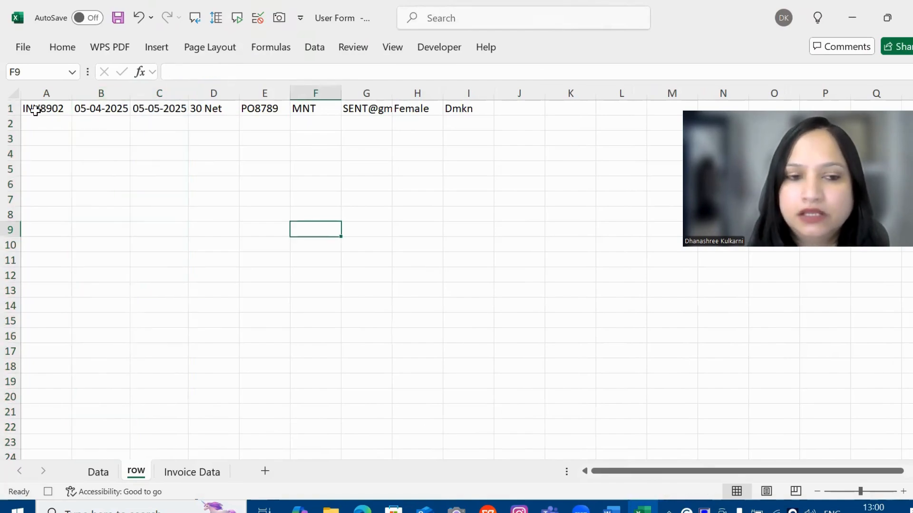
# Copy A1:I1 of the row sheet and insert the copied cells at A3 of Invoice Data, shifting cells down
pyautogui.click(38, 110)
pyautogui.moveTo(38, 110); pyautogui.dragTo(472, 118)
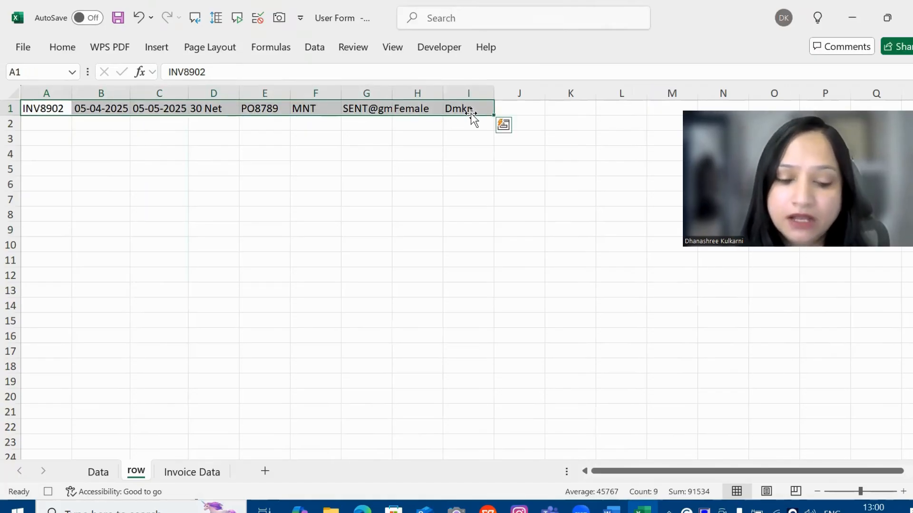
pyautogui.hotkey('ctrl', 'q')
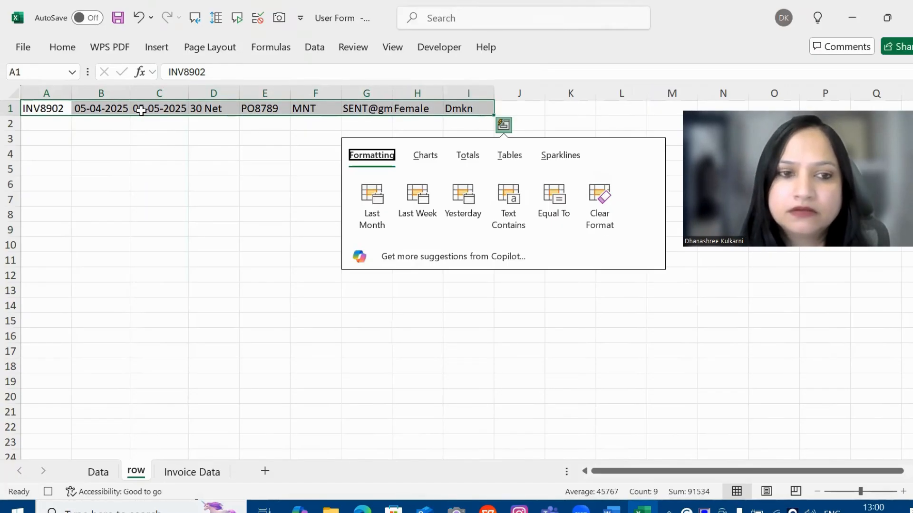
pyautogui.keyDown('ctrl'); pyautogui.click(141, 110); pyautogui.keyUp('ctrl')
pyautogui.hotkey('ctrl', 'c')
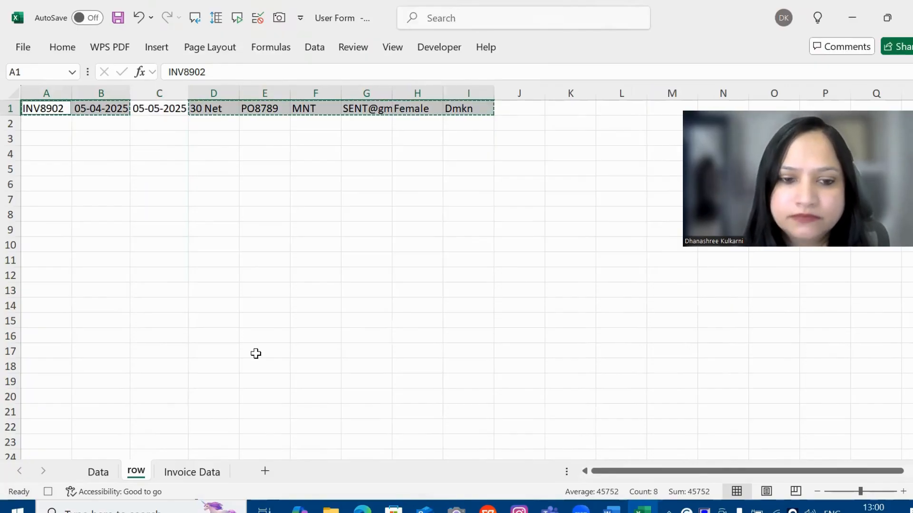
pyautogui.click(199, 473)
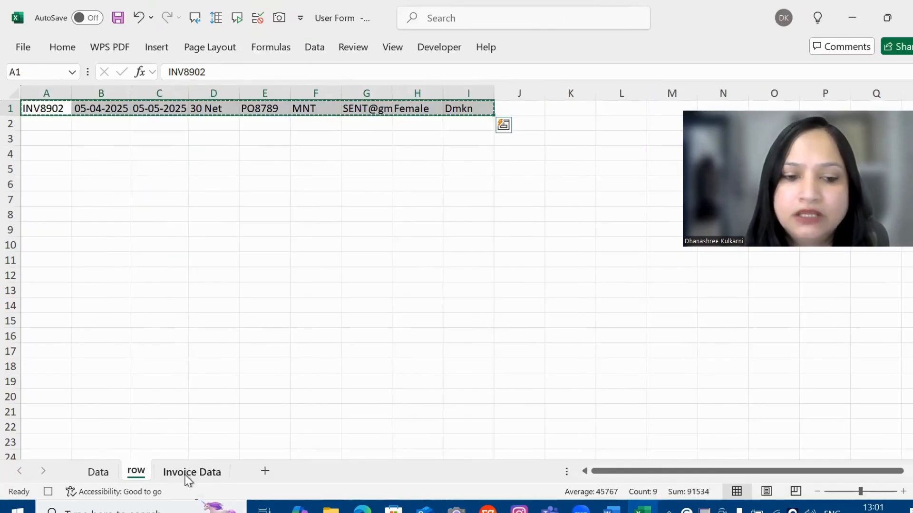
pyautogui.click(188, 475)
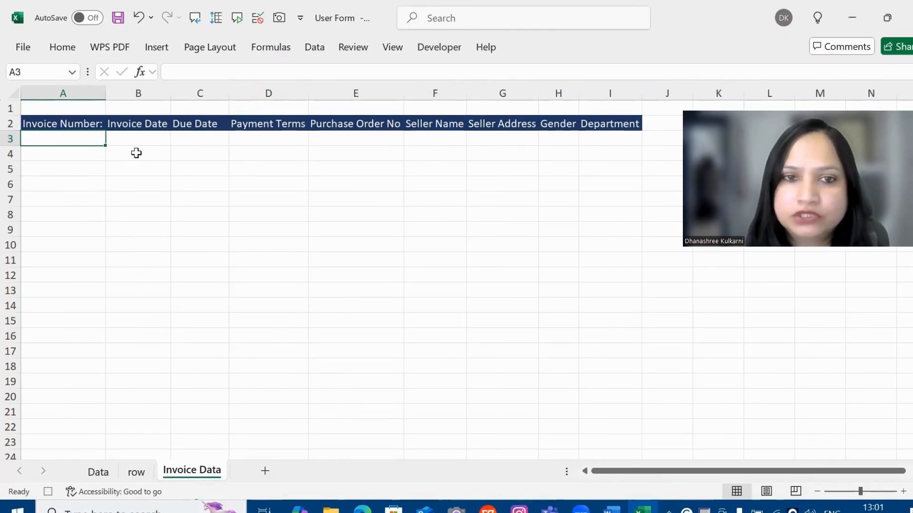
pyautogui.click(61, 48)
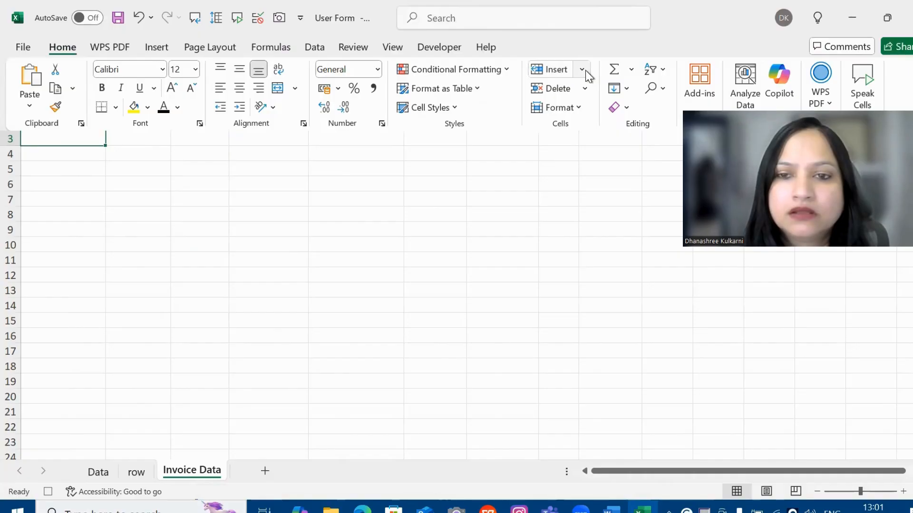
pyautogui.click(581, 72)
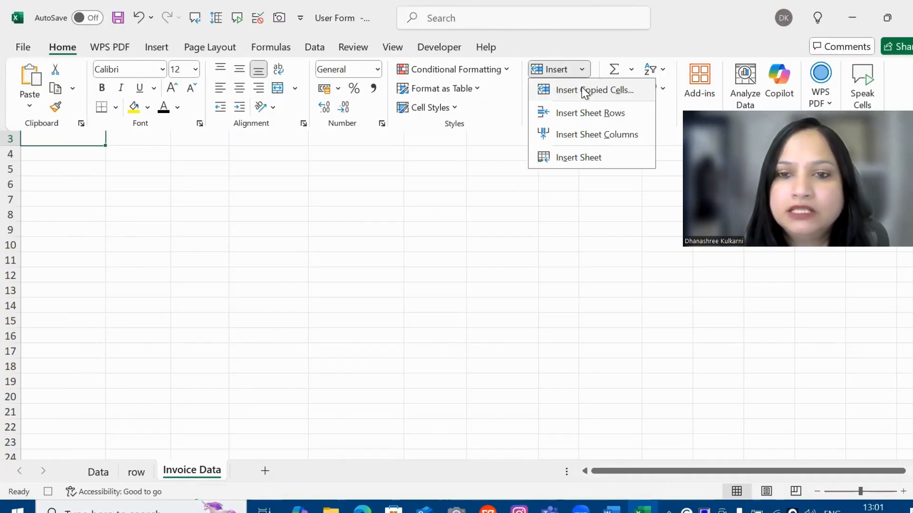
pyautogui.click(583, 91)
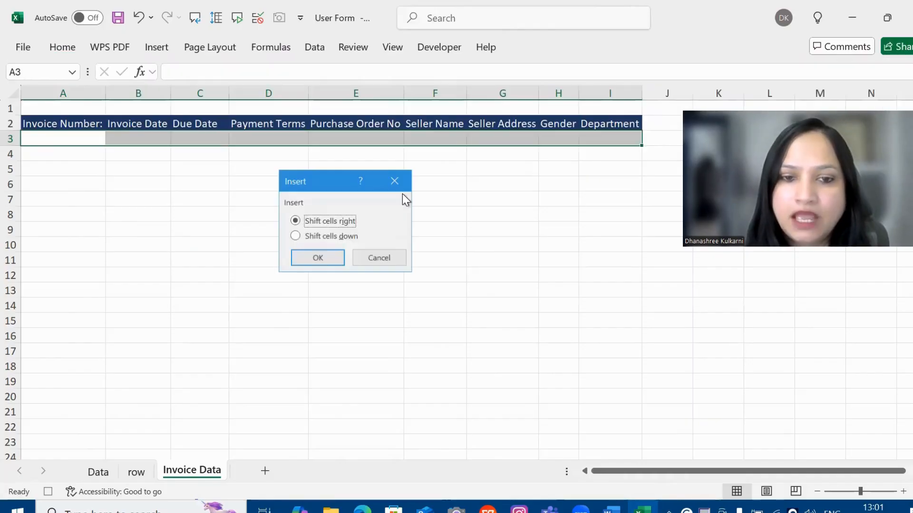
pyautogui.click(309, 236)
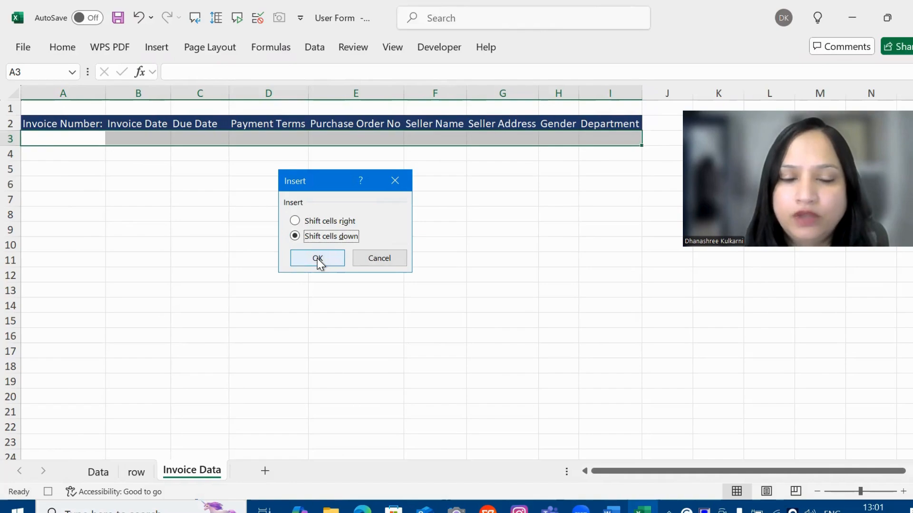
pyautogui.click(318, 258)
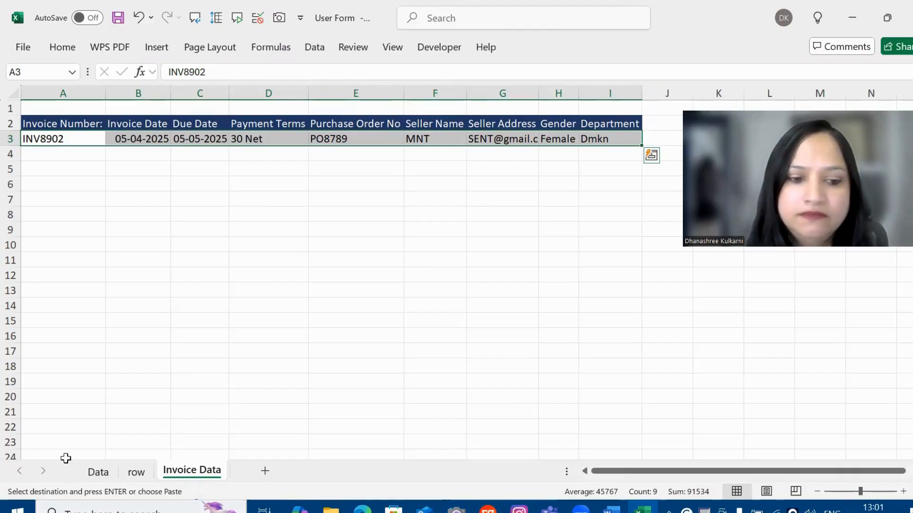
# Stop the macro recording and select cell A1 of Invoice Data
pyautogui.click(428, 47)
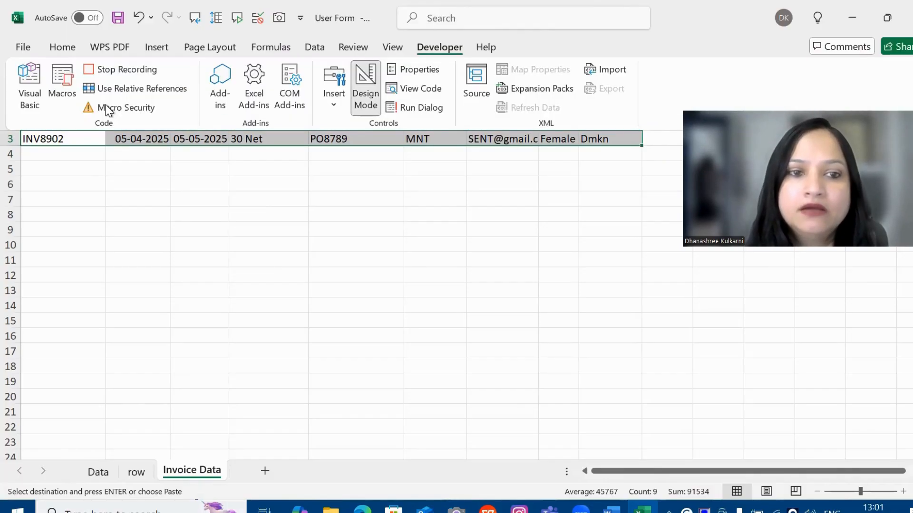
pyautogui.click(134, 78)
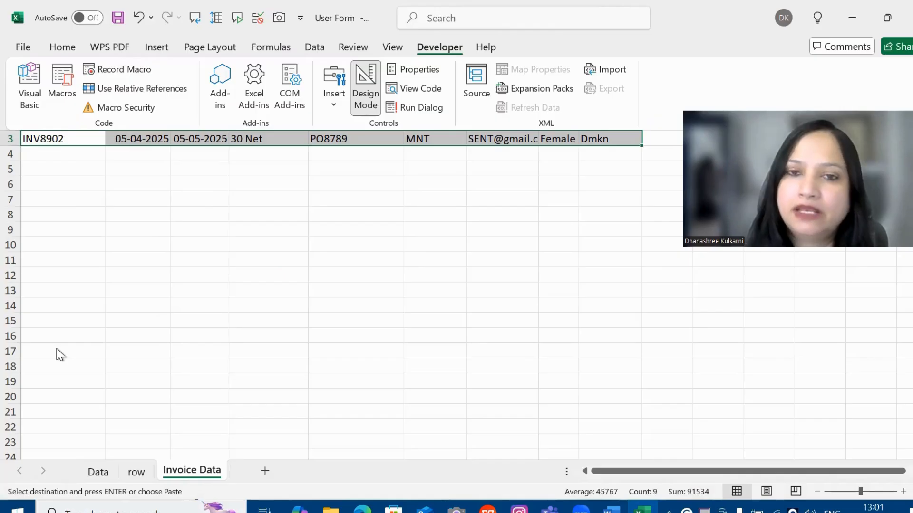
pyautogui.click(134, 280)
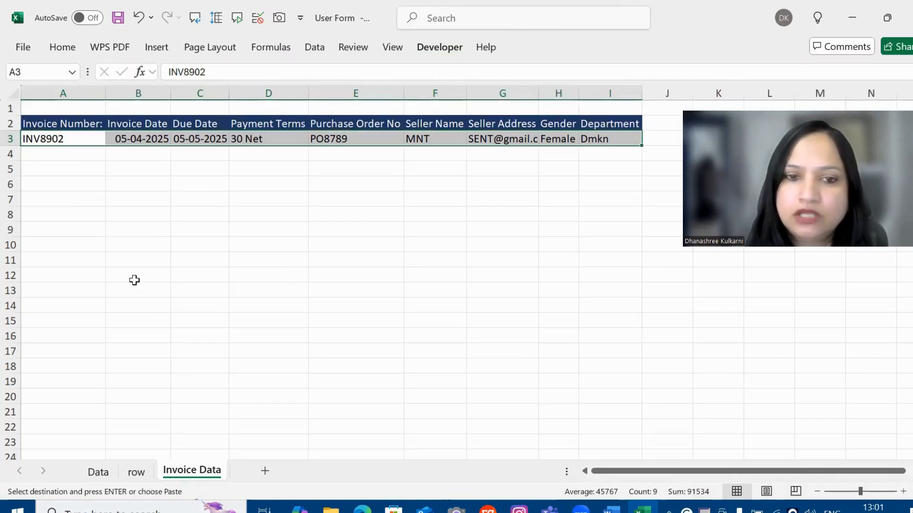
pyautogui.press('Up')
pyautogui.press('Up')
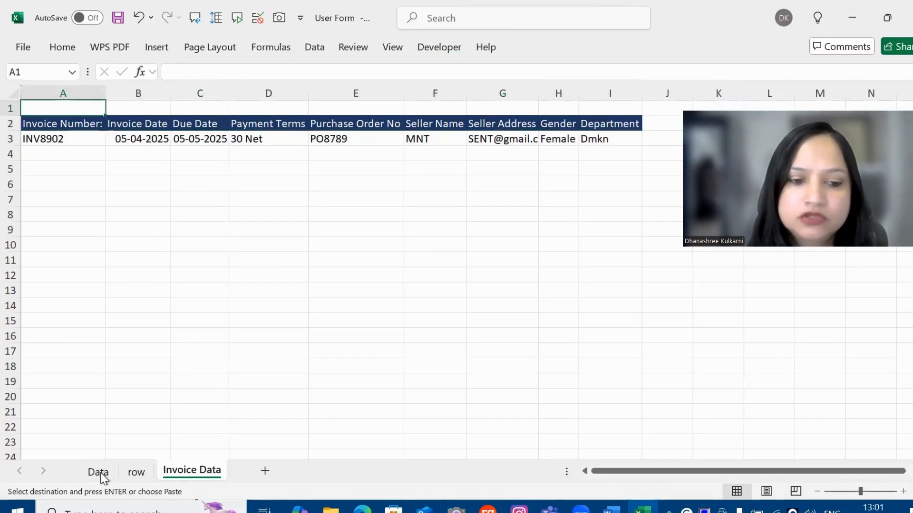
# Return to the Data sheet and change the form's Invoice Number in C4 to INV8903
pyautogui.click(100, 473)
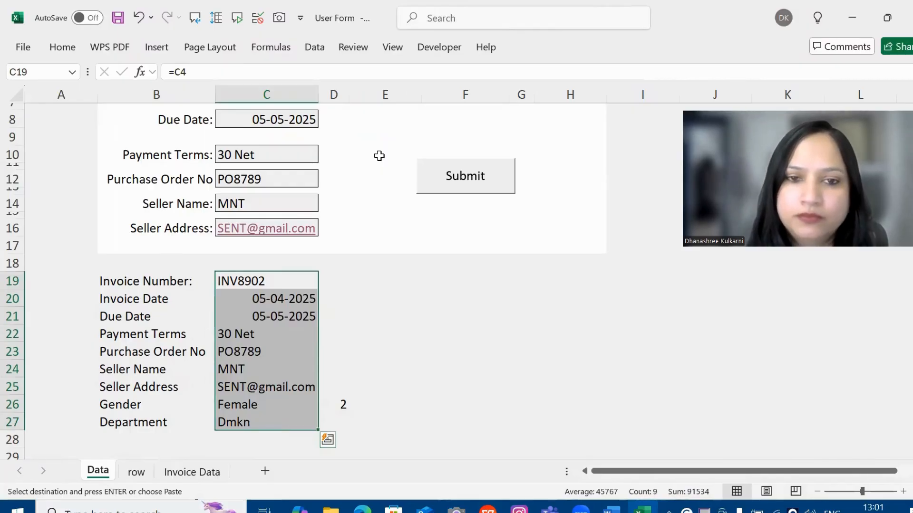
pyautogui.click(378, 156)
pyautogui.press('Up')
pyautogui.press('Up')
pyautogui.press('Up')
pyautogui.press('Up')
pyautogui.press('Up')
pyautogui.press('Up')
pyautogui.press('Up')
pyautogui.press('Up')
pyautogui.press('Up')
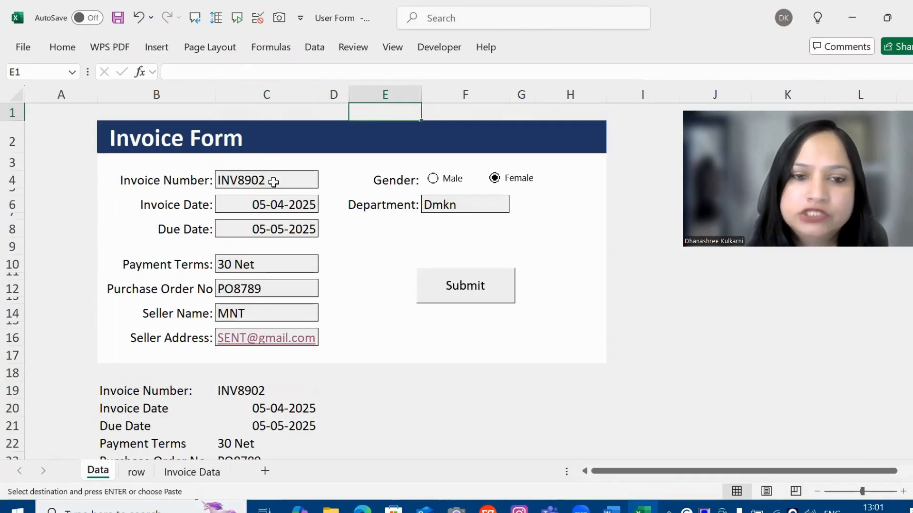
pyautogui.click(273, 182)
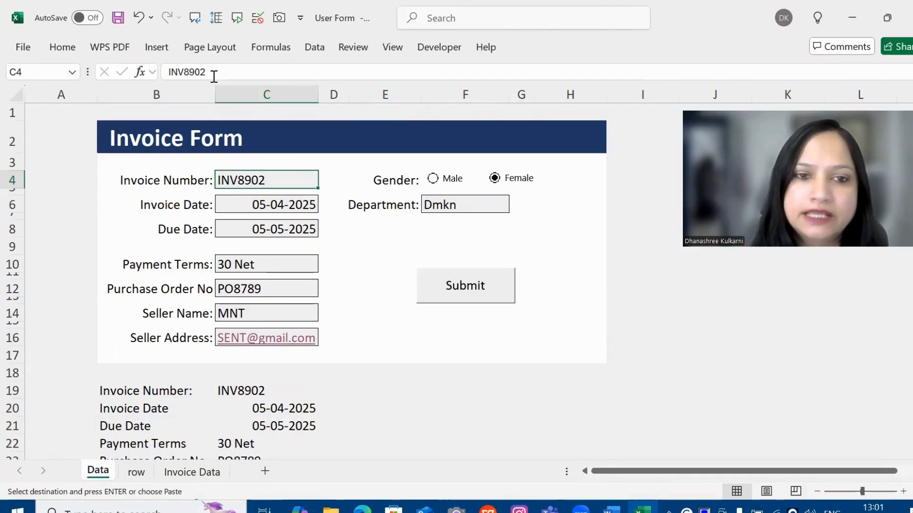
pyautogui.click(214, 76)
pyautogui.press('BackSpace')
pyautogui.write('3')
pyautogui.press('Return')
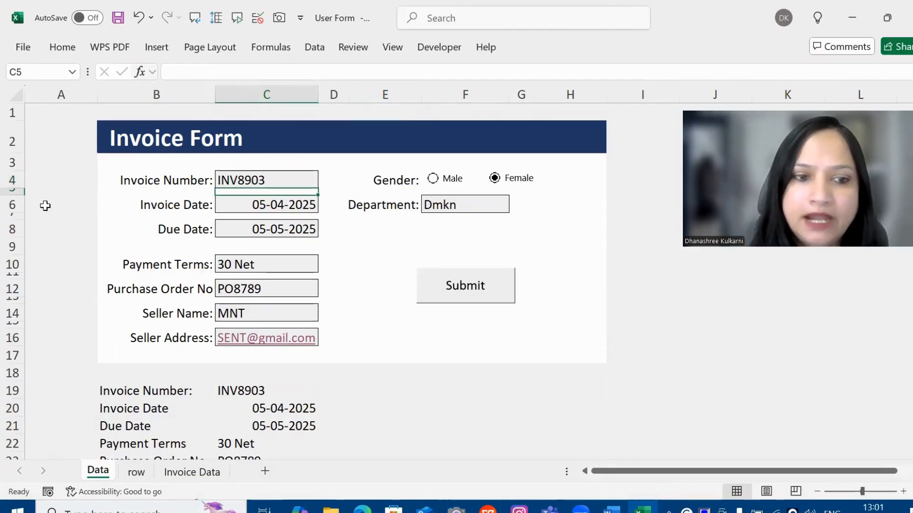
# Increase the height of row 5 and begin an IF formula in C5 with COUNTIF over Invoice Data column A, using Data!C4 as the criterion
pyautogui.moveTo(24, 206); pyautogui.dragTo(24, 211)
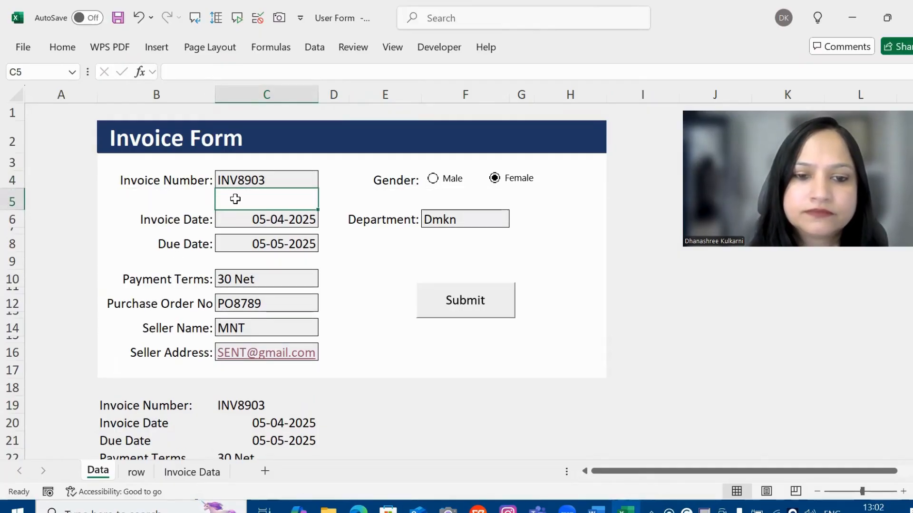
pyautogui.write('=')
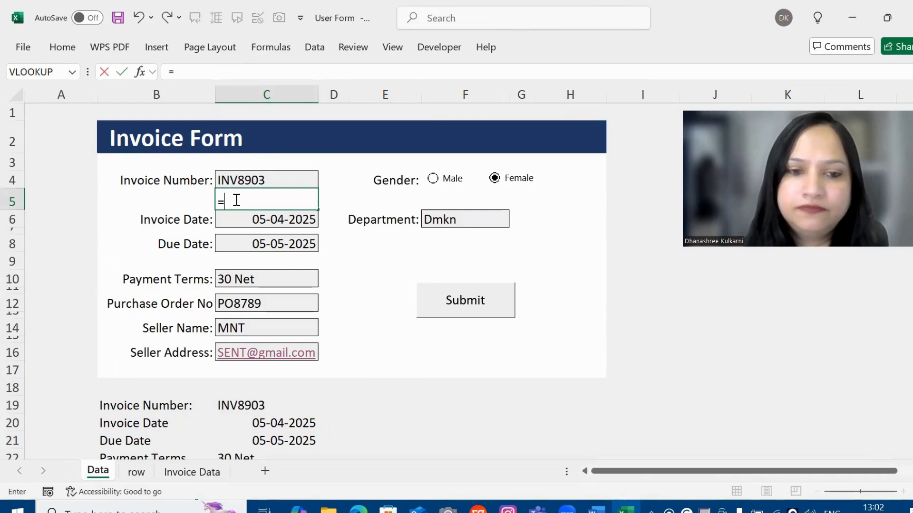
pyautogui.write('if(')
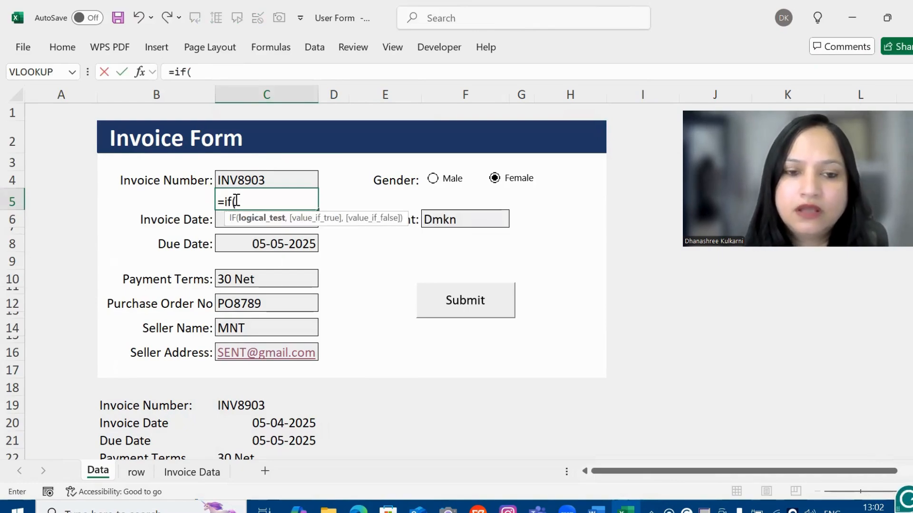
pyautogui.write('countif(')
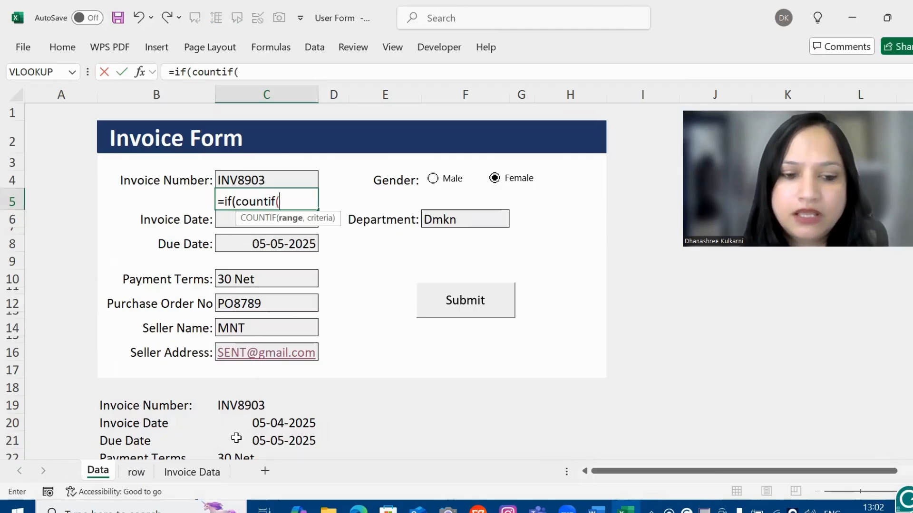
pyautogui.click(182, 472)
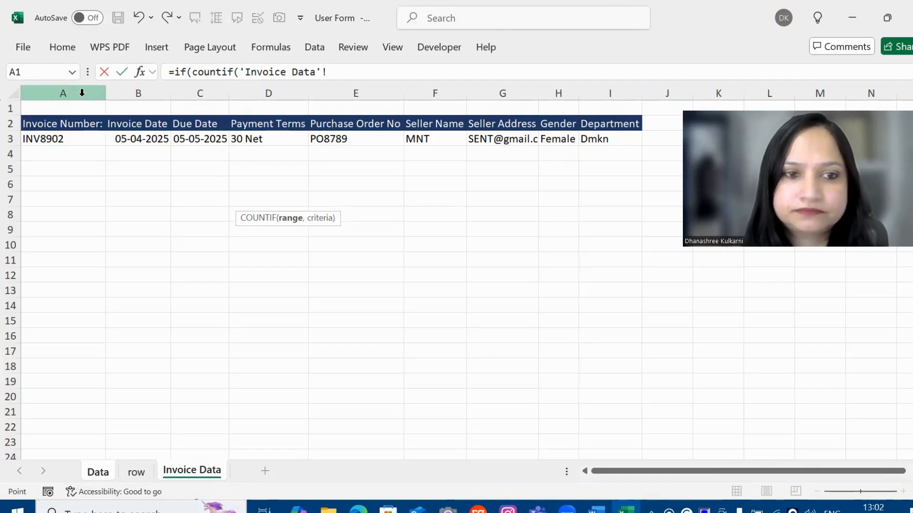
pyautogui.click(82, 93)
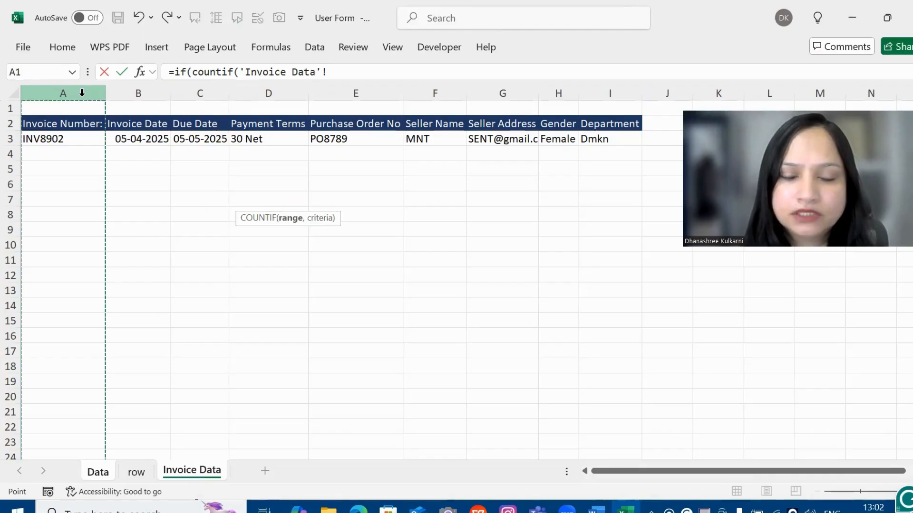
pyautogui.write(',')
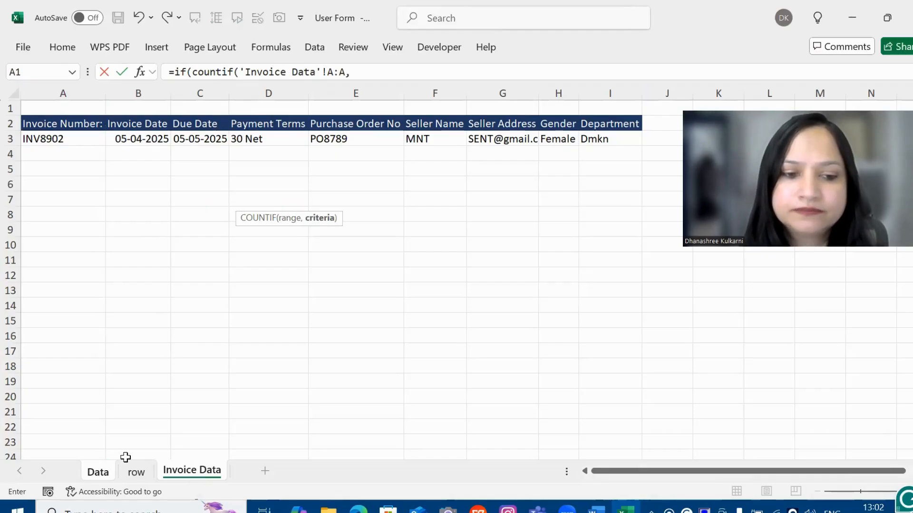
pyautogui.click(101, 472)
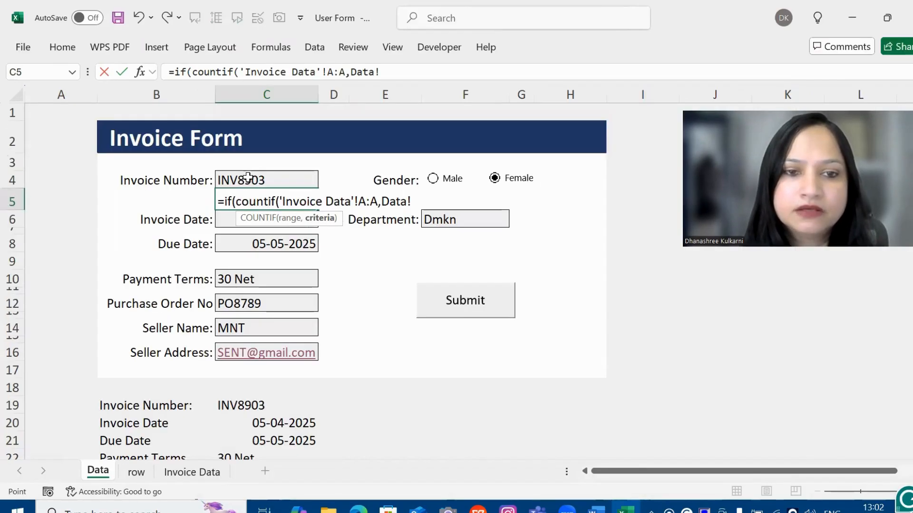
pyautogui.click(248, 177)
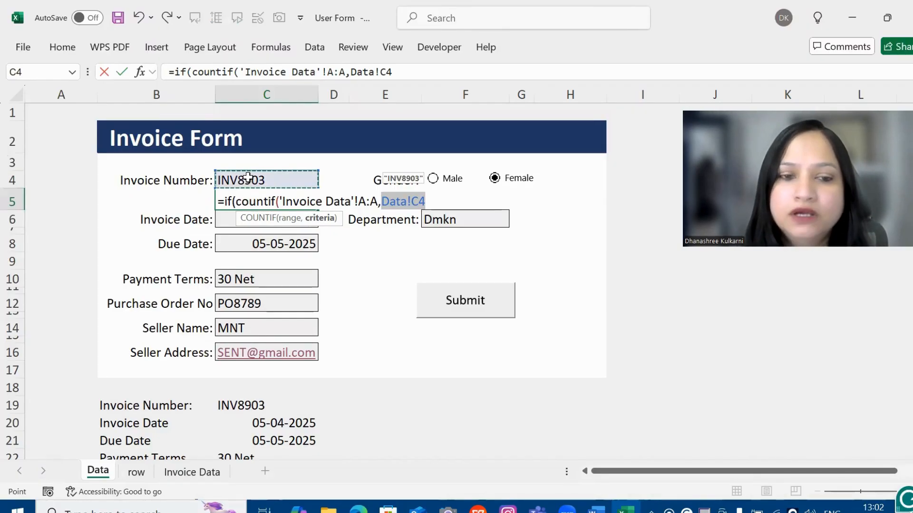
# Complete the C5 formula with the test >0, returning "Duplicate Records" when true and an empty string "" otherwise
pyautogui.click(400, 74)
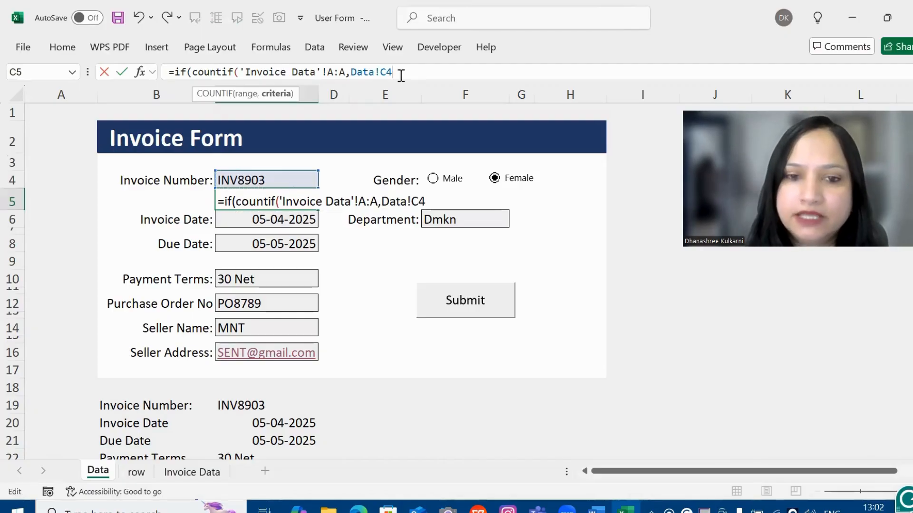
pyautogui.write(')>')
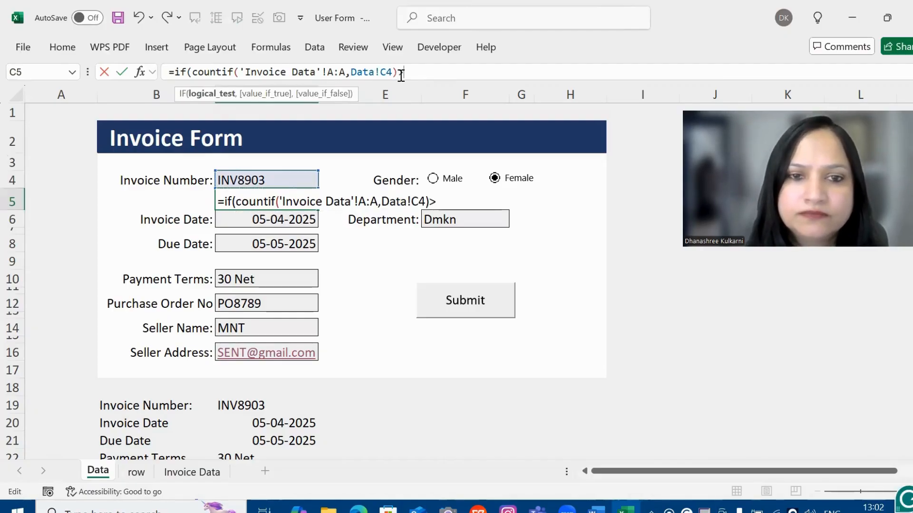
pyautogui.press('BackSpace')
pyautogui.press('BackSpace')
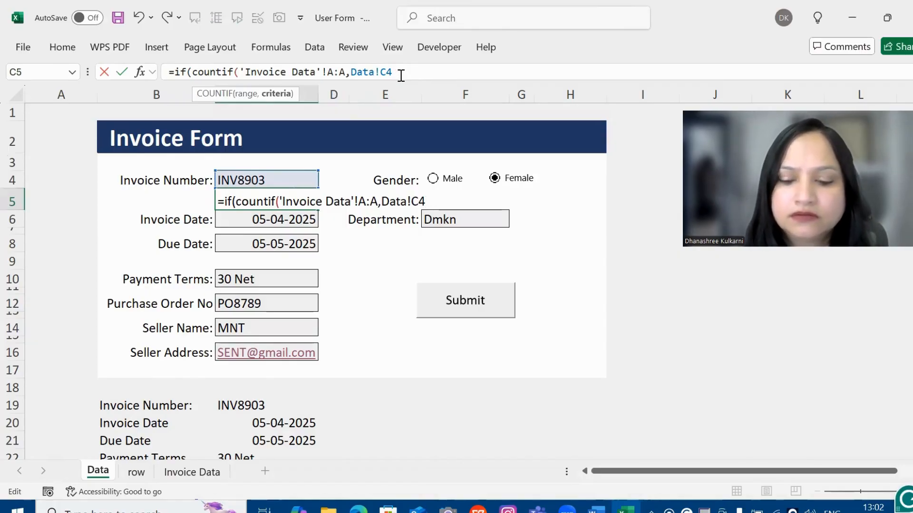
pyautogui.write(')>')
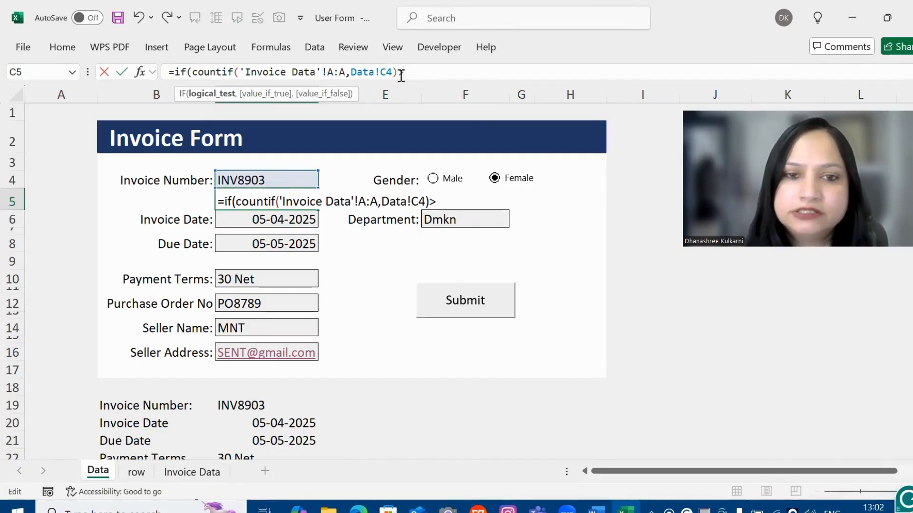
pyautogui.write('0,')
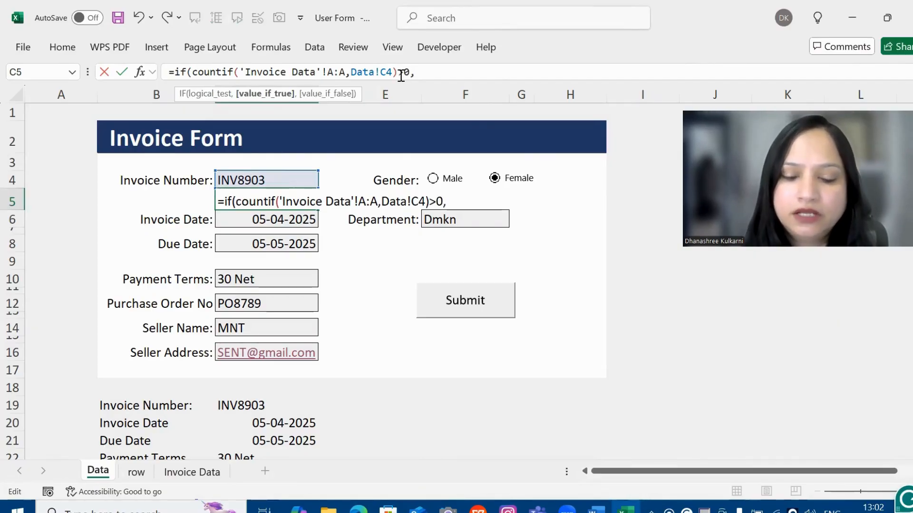
pyautogui.write('"Dupl ')
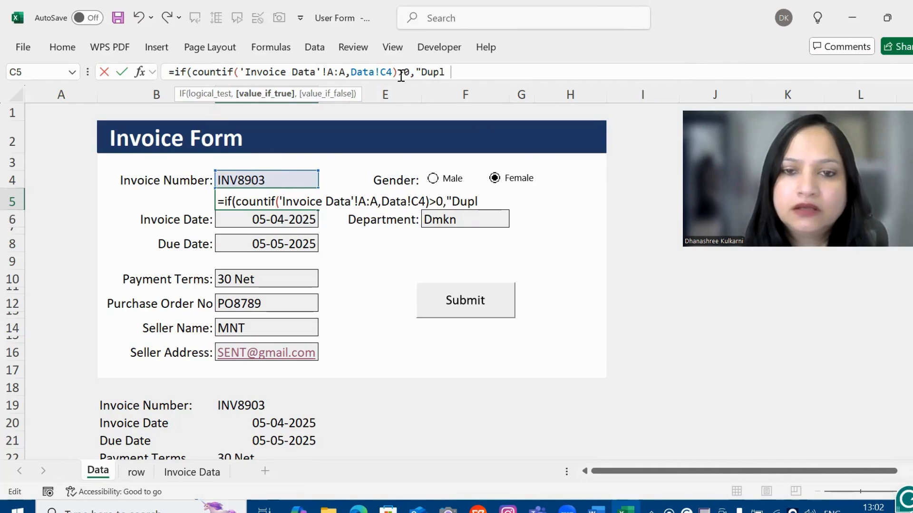
pyautogui.write('icate REc')
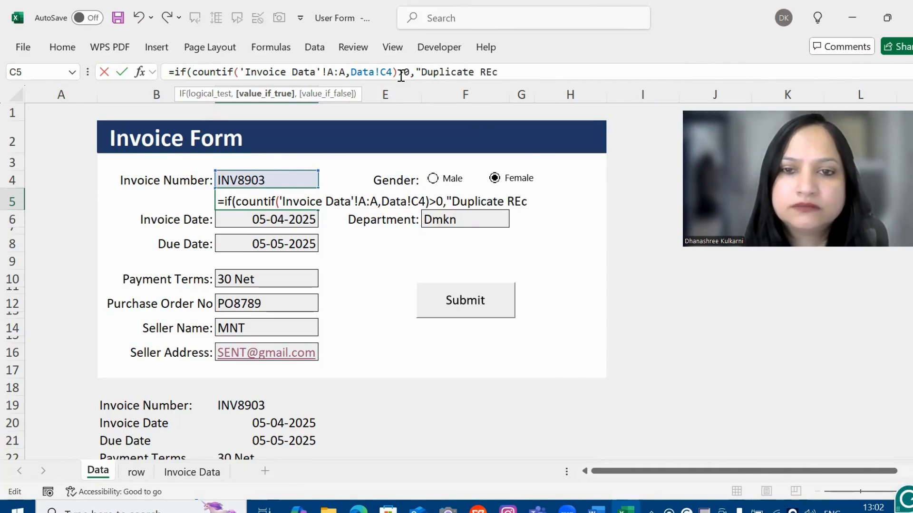
pyautogui.press('BackSpace')
pyautogui.press('BackSpace')
pyautogui.write('eco')
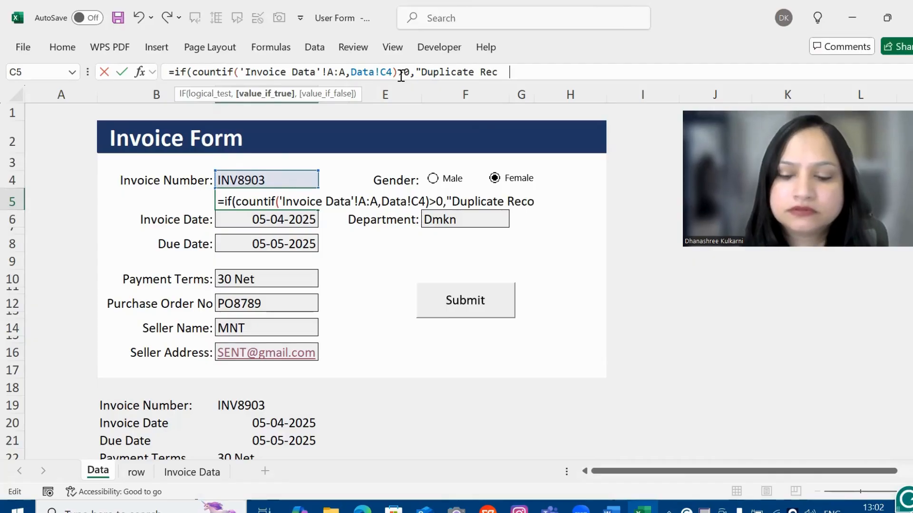
pyautogui.write('rds",')
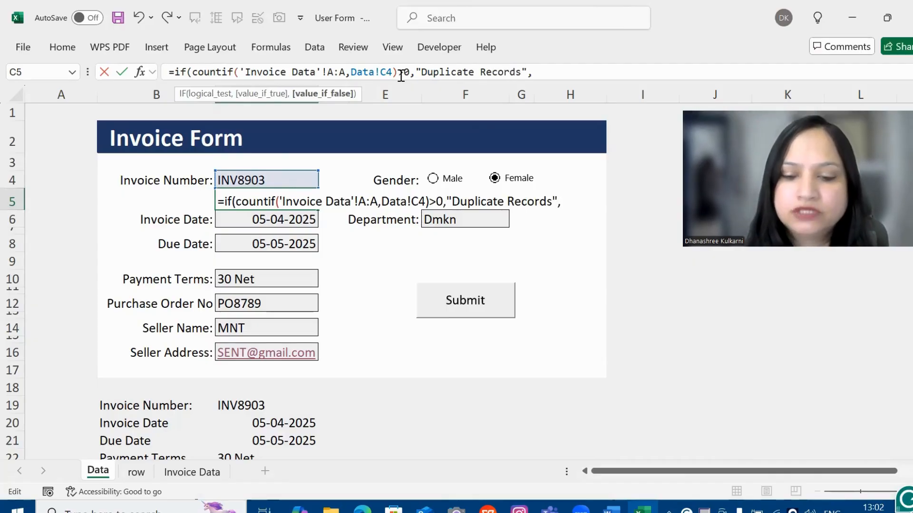
pyautogui.write('"")')
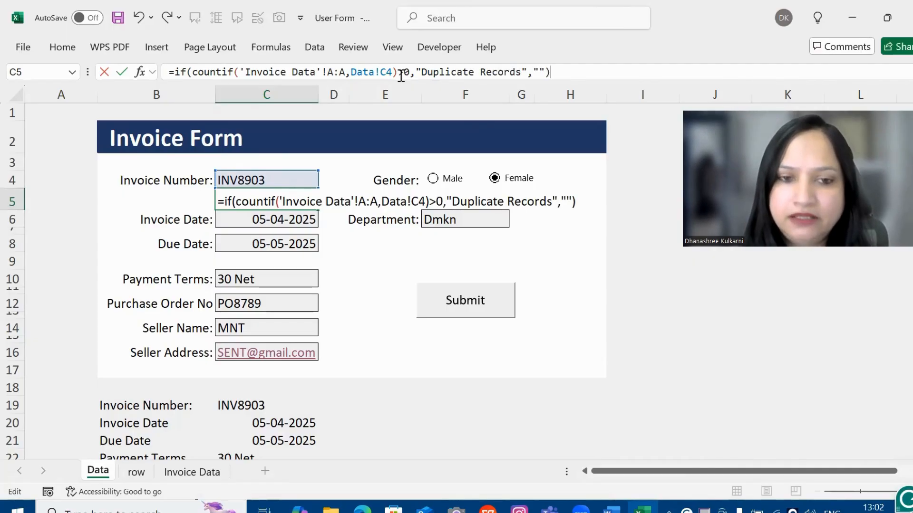
pyautogui.press('Return')
pyautogui.press('Up')
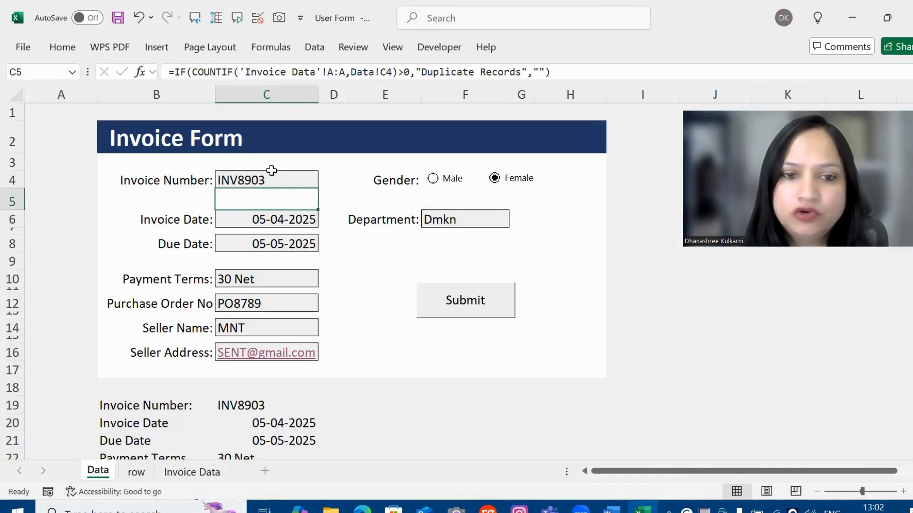
# Change the form's Invoice Number in C4 to INV8902 to test the duplicate check
pyautogui.press('Up')
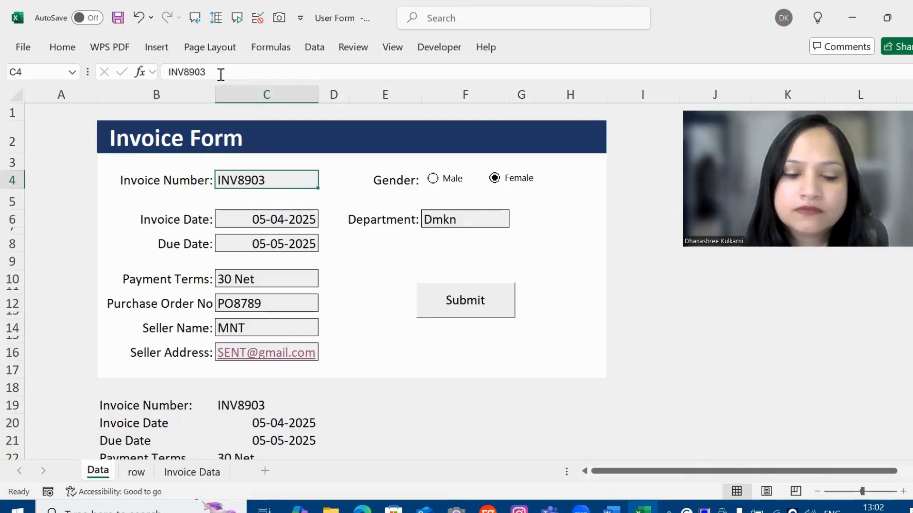
pyautogui.click(220, 75)
pyautogui.press('BackSpace')
pyautogui.write('2')
pyautogui.press('Return')
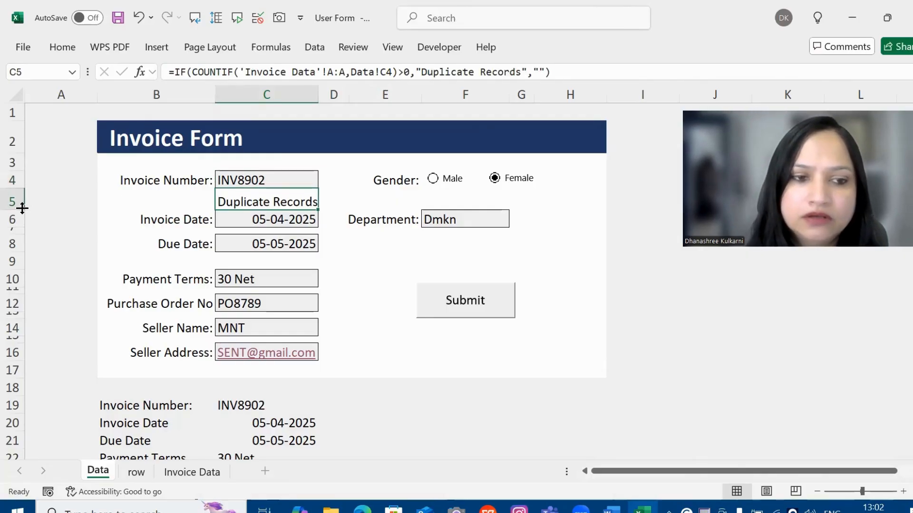
# Reduce the height of row 5 and format the duplicate message in C5 with red text at font size 9
pyautogui.moveTo(21, 206); pyautogui.dragTo(22, 193)
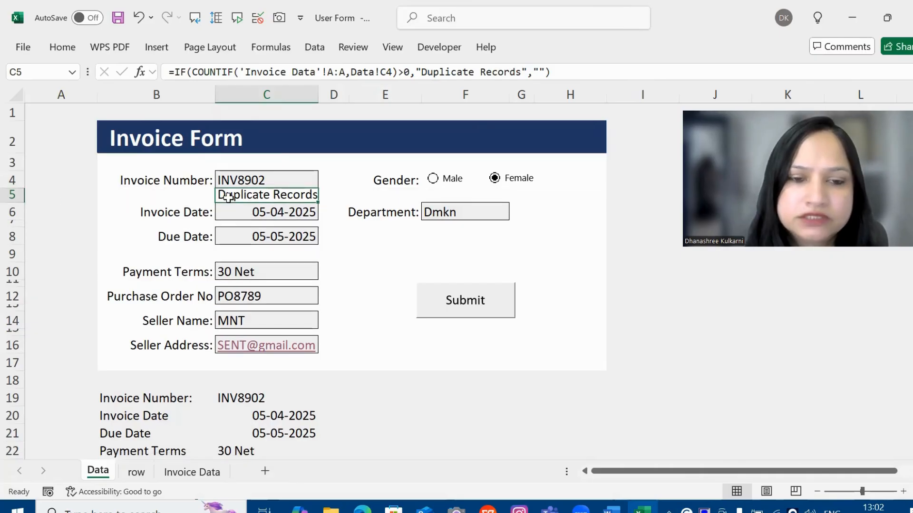
pyautogui.click(70, 49)
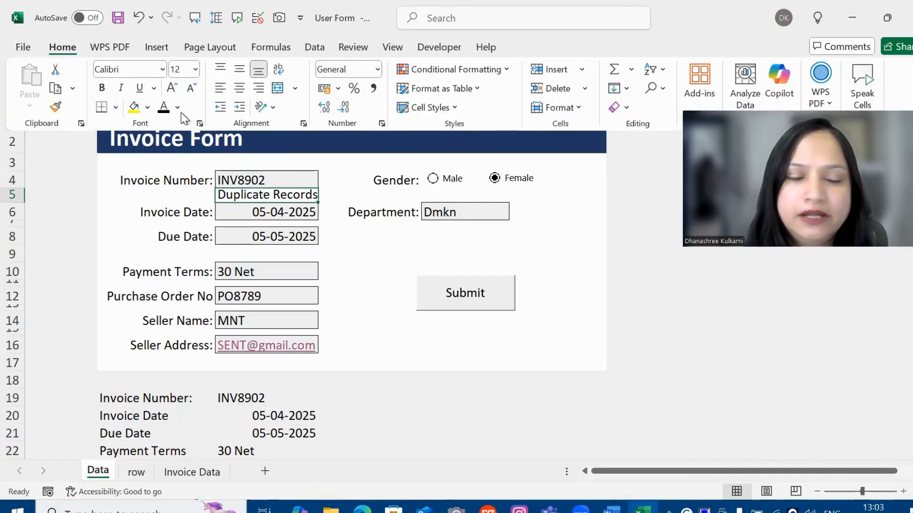
pyautogui.click(178, 107)
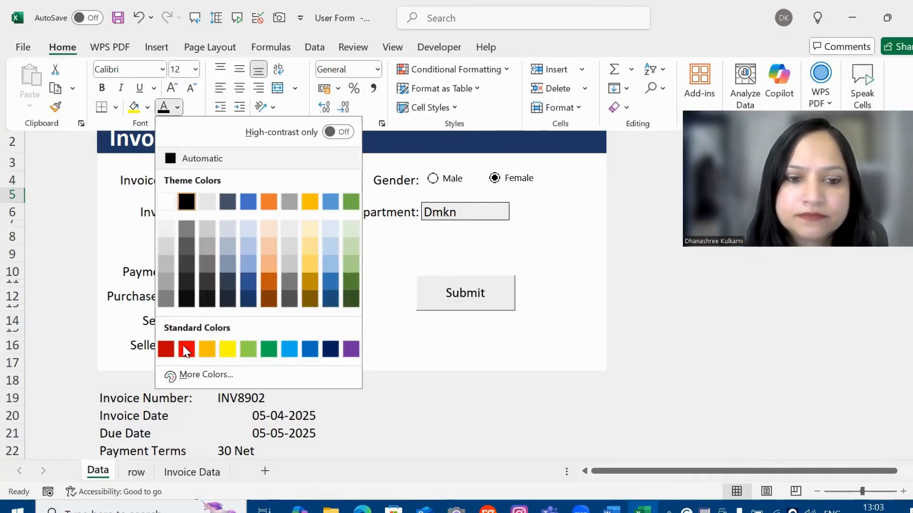
pyautogui.click(186, 350)
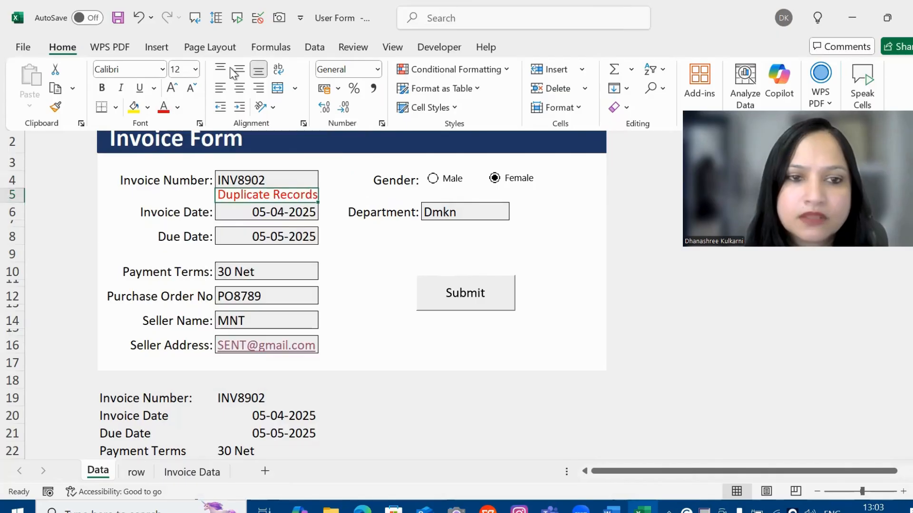
pyautogui.click(195, 70)
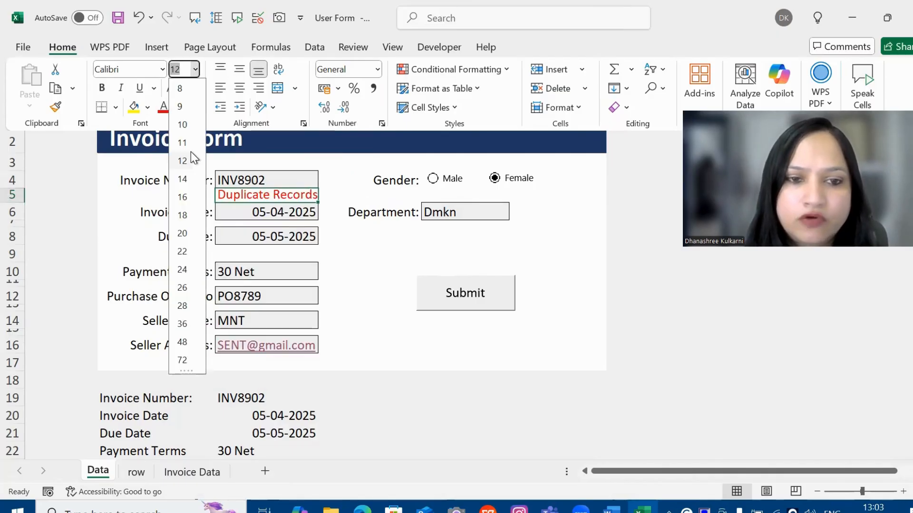
pyautogui.click(186, 111)
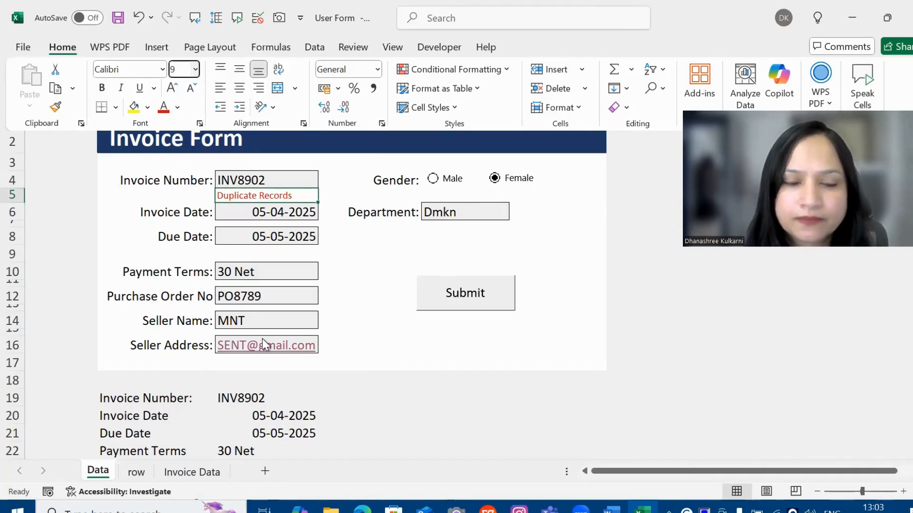
# Set the form's Invoice Number in C4 back to INV8903
pyautogui.click(277, 180)
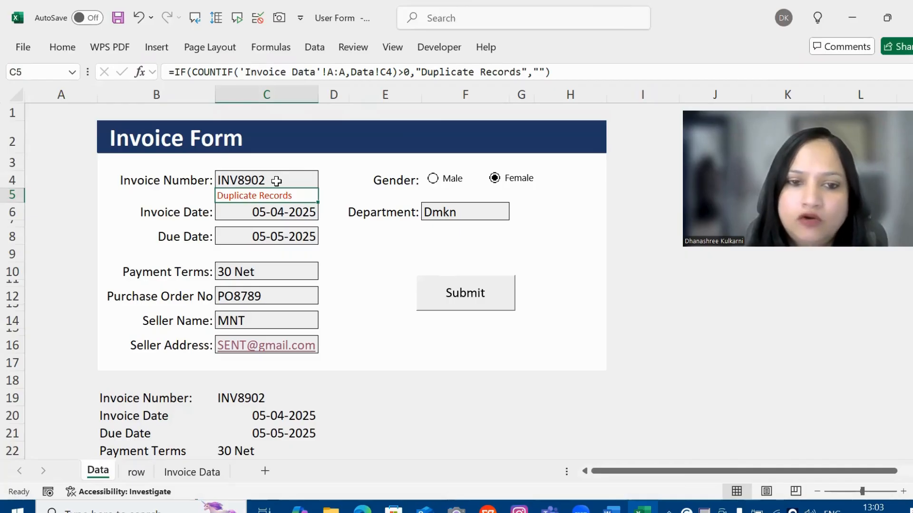
pyautogui.click(270, 176)
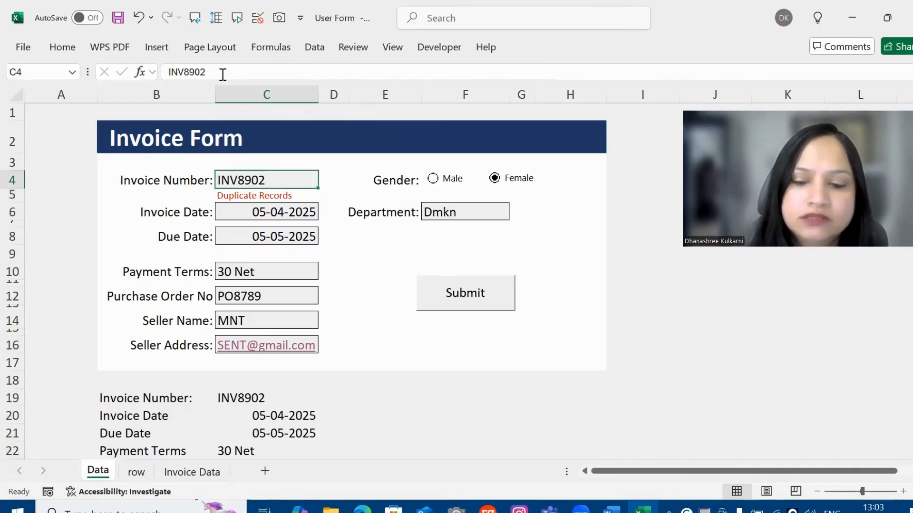
pyautogui.click(222, 74)
pyautogui.press('BackSpace')
pyautogui.write('3')
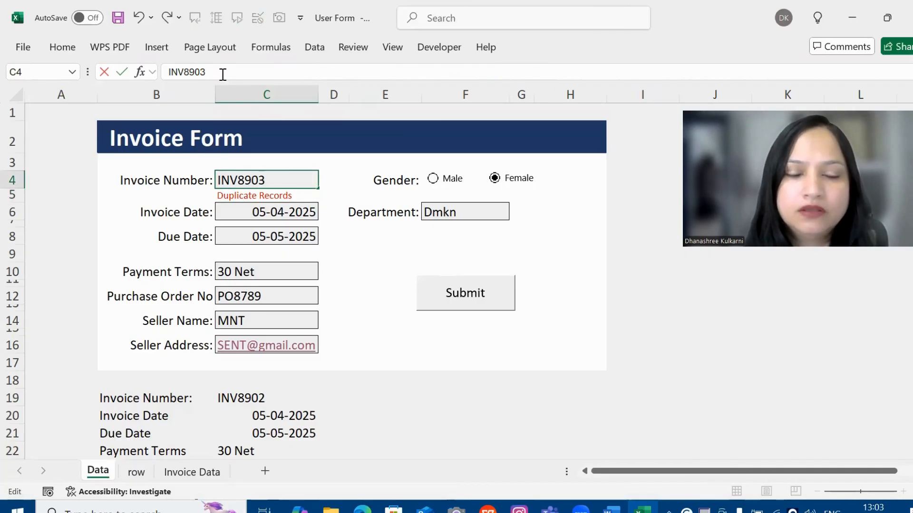
pyautogui.press('Return')
# Change the form's Invoice Date in C6 to 09-04-2025
pyautogui.press('Down')
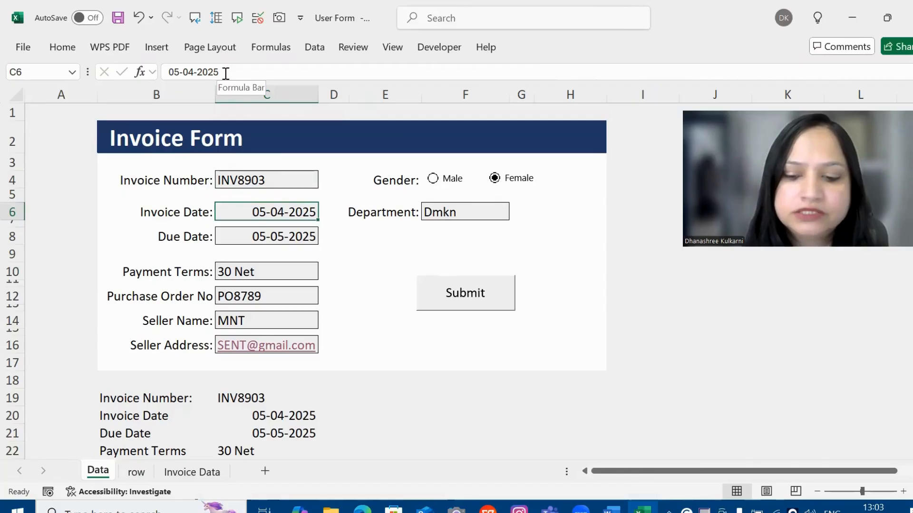
pyautogui.click(225, 73)
pyautogui.press('Left')
pyautogui.press('Left')
pyautogui.press('Left')
pyautogui.press('Left')
pyautogui.press('Left')
pyautogui.press('Left')
pyautogui.press('Left')
pyautogui.press('Left')
pyautogui.press('BackSpace')
pyautogui.write('9')
pyautogui.press('Return')
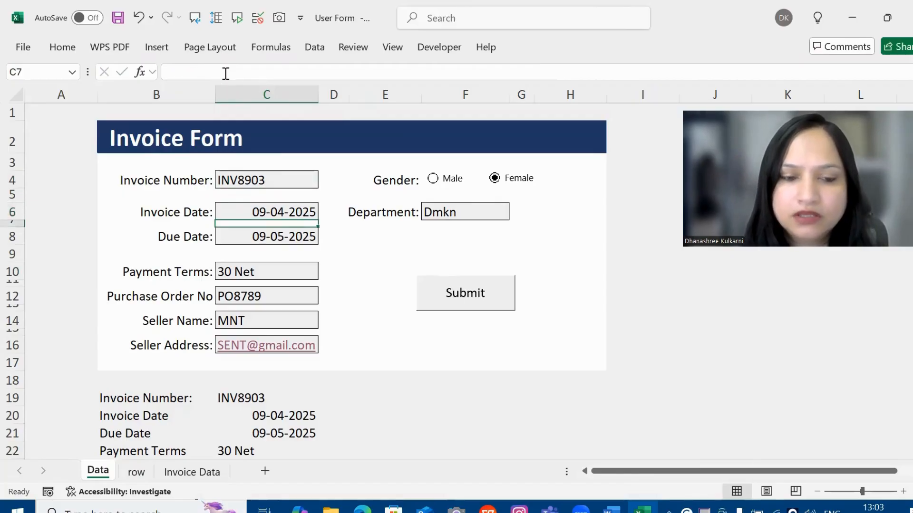
# Set the form's Payment Terms in C10 to 60 Net
pyautogui.press('Down')
pyautogui.press('Down')
pyautogui.press('Down')
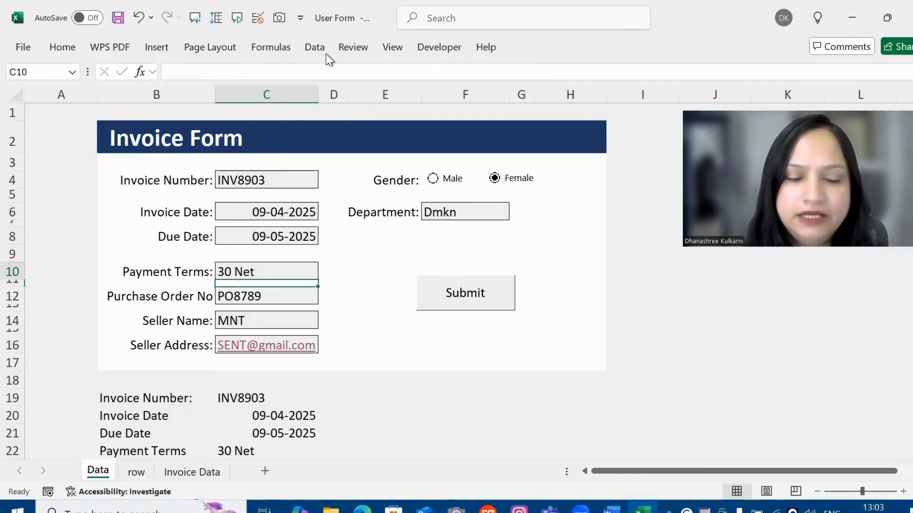
pyautogui.press('Up')
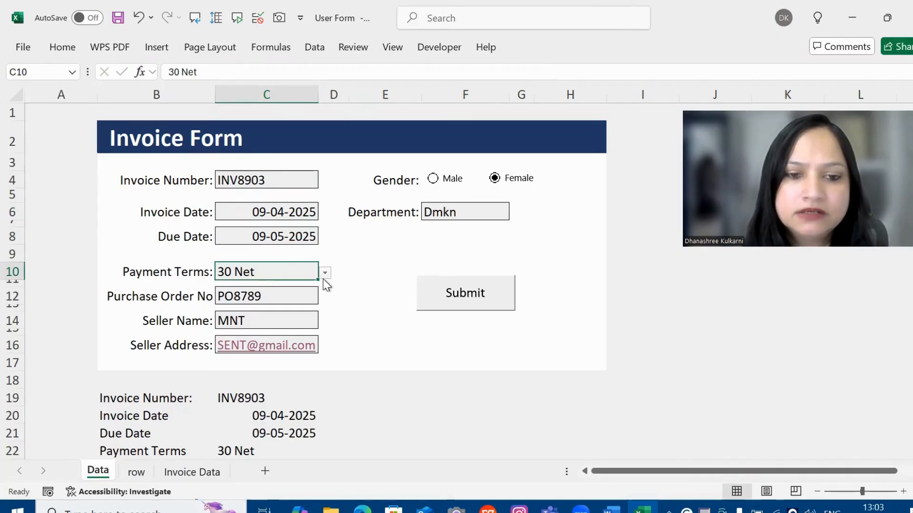
pyautogui.click(325, 275)
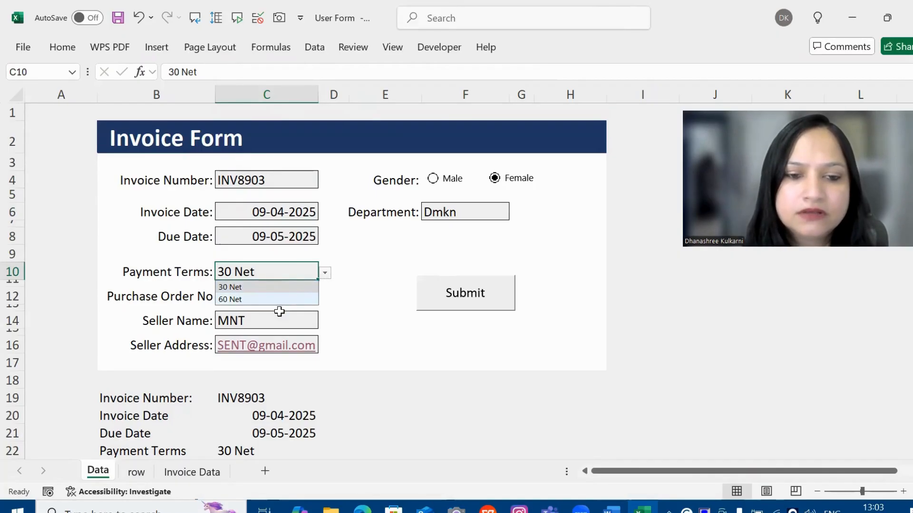
pyautogui.click(278, 301)
# Change the form's Purchase Order No in C12 to PO878999
pyautogui.moveTo(267, 320); pyautogui.dragTo(266, 298)
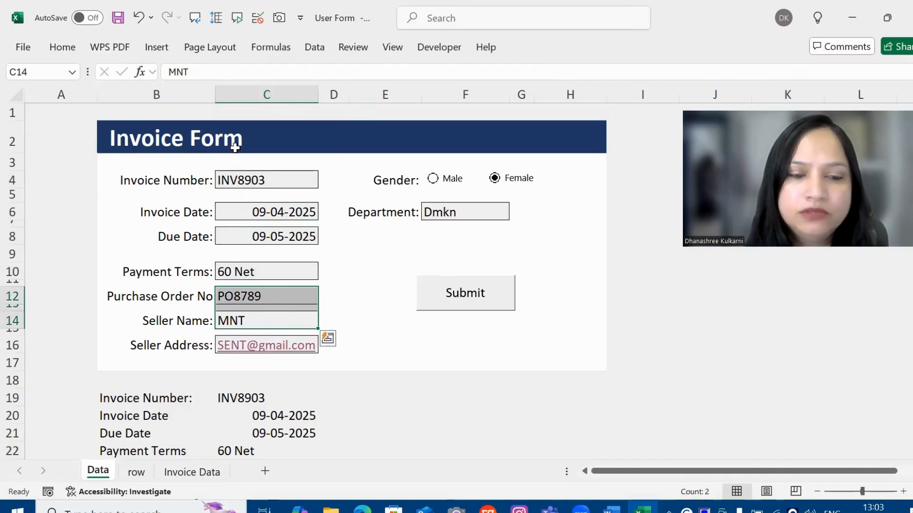
pyautogui.press('Up')
pyautogui.press('Up')
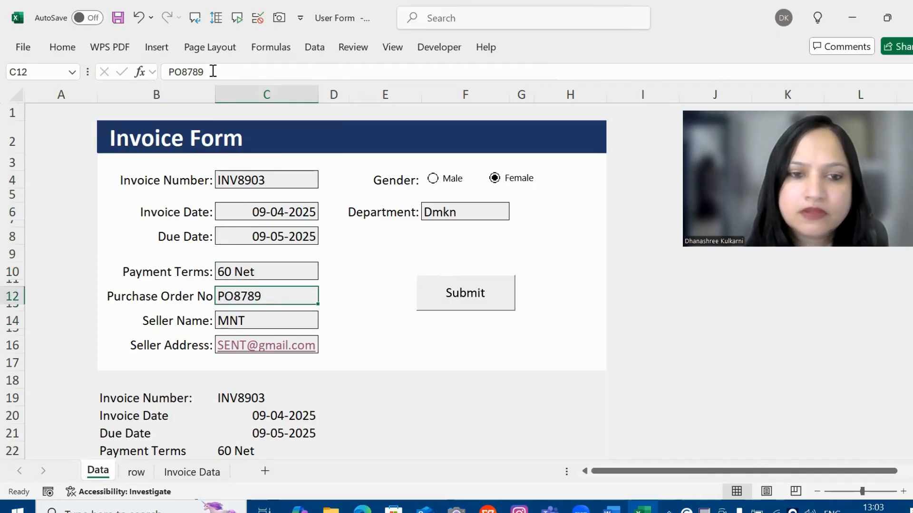
pyautogui.click(212, 71)
pyautogui.write('99')
pyautogui.press('Return')
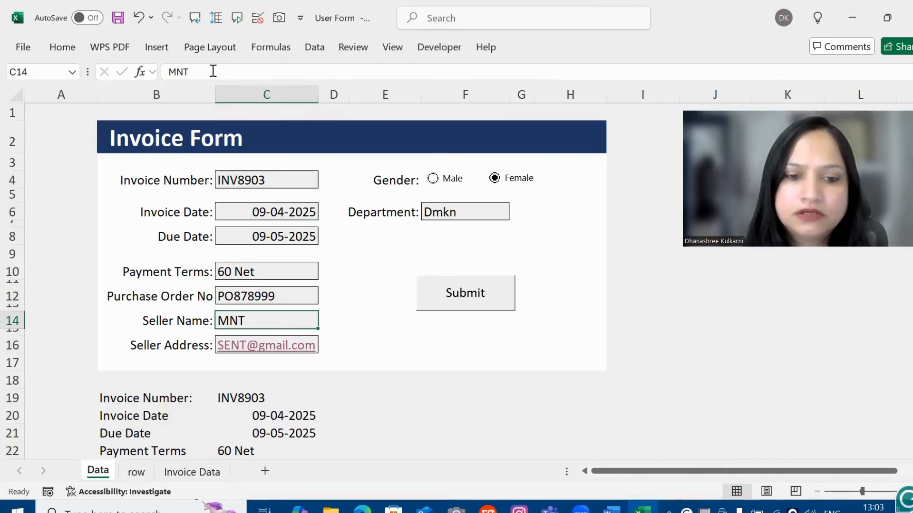
# Enter CNT as the Seller Name in C14 and update the seller's e-mail address in C16 to match it
pyautogui.write('CNT')
pyautogui.press('Return')
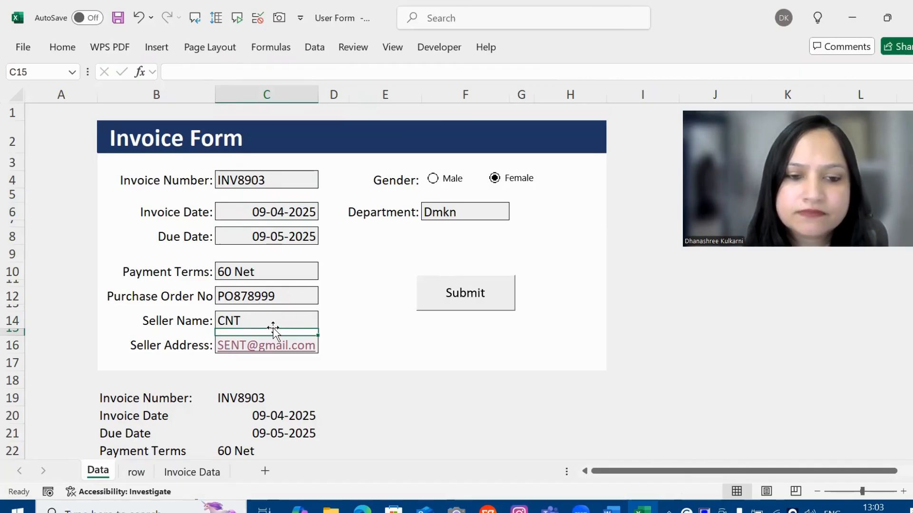
pyautogui.press('Down')
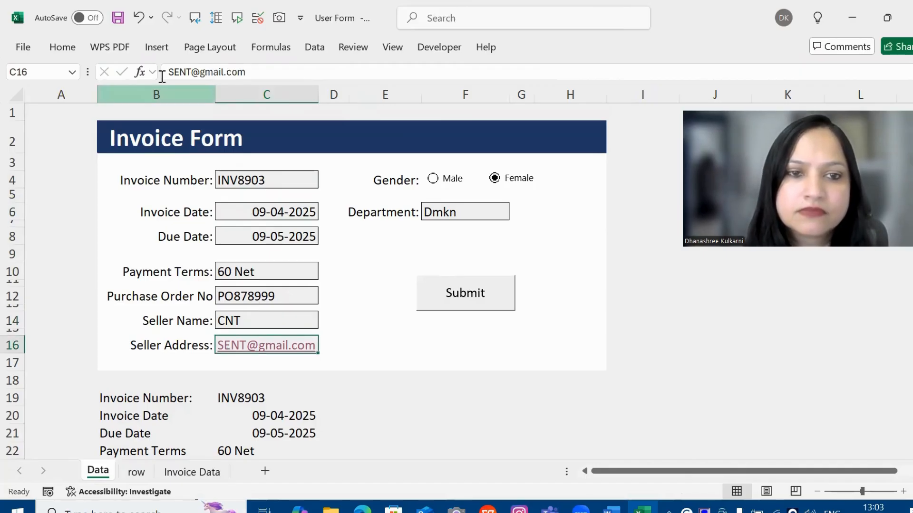
pyautogui.click(189, 72)
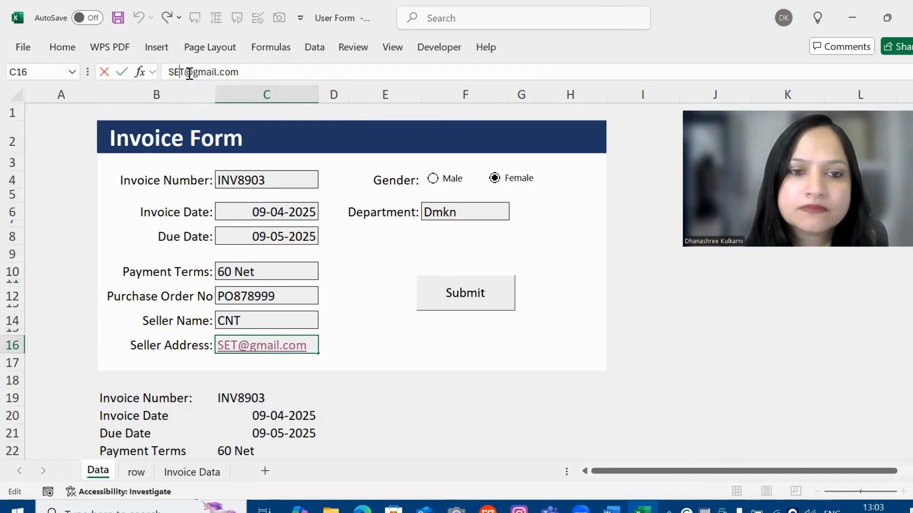
pyautogui.press('BackSpace')
pyautogui.press('BackSpace')
pyautogui.press('BackSpace')
pyautogui.press('Delete')
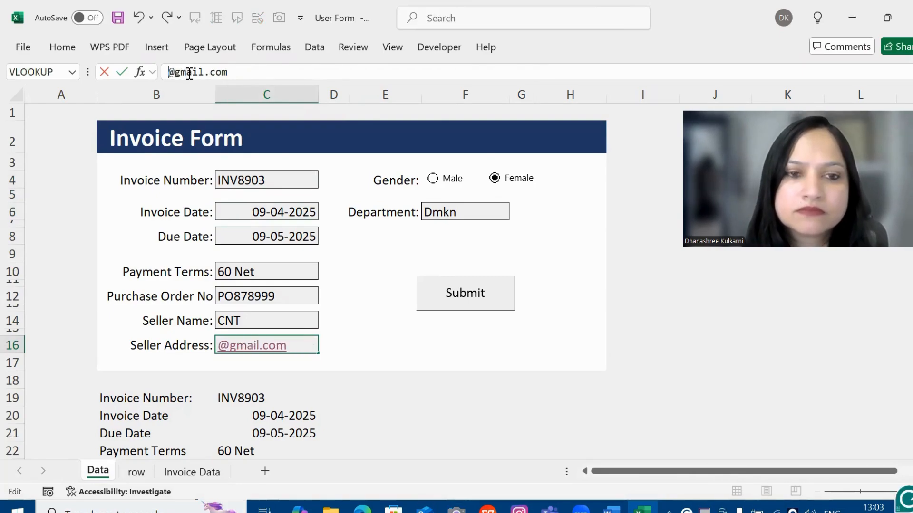
pyautogui.write('CNT')
pyautogui.press('Return')
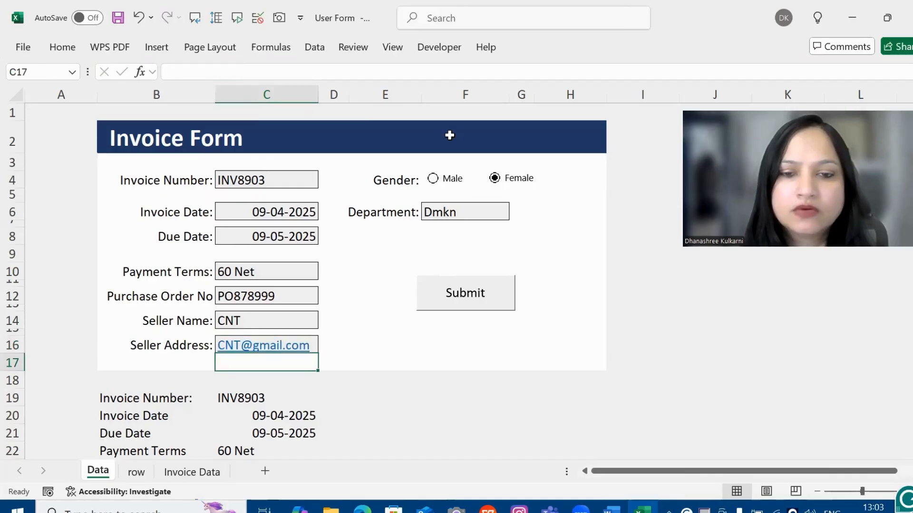
# Change the form's Department in F6 to Dmknn and set the Gender to Male
pyautogui.click(454, 211)
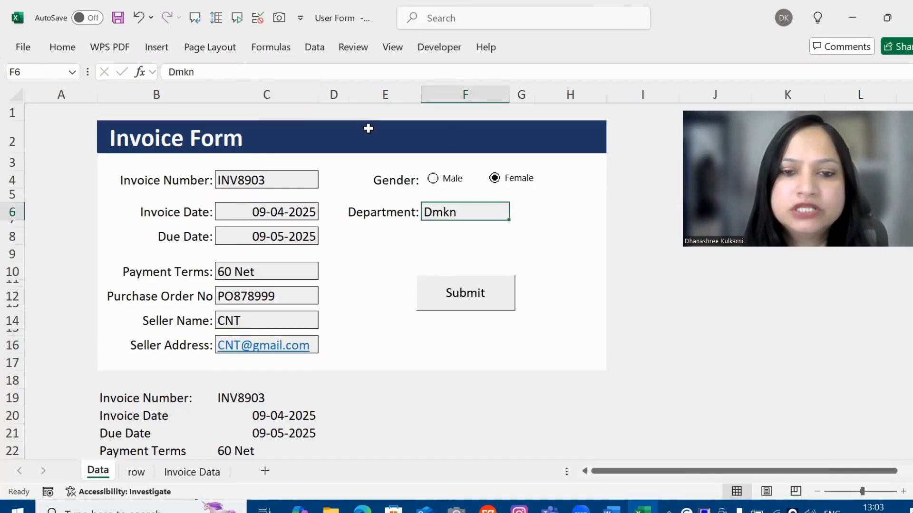
pyautogui.click(198, 73)
pyautogui.write('n')
pyautogui.press('Return')
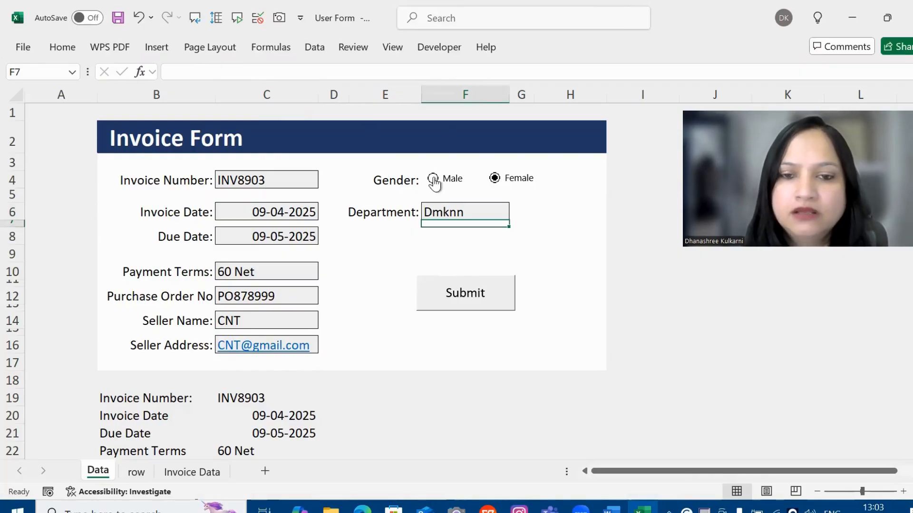
# Assign Macro1 to the form's Submit button
pyautogui.click(364, 98)
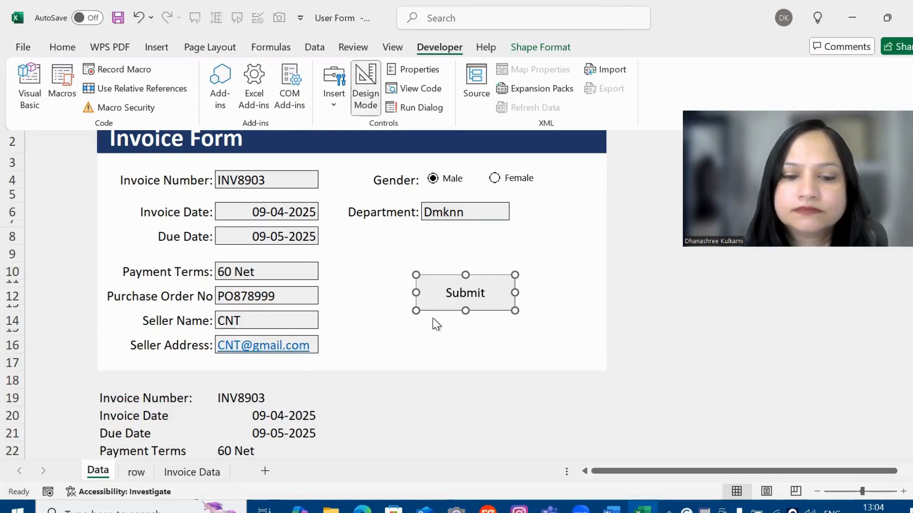
pyautogui.click(426, 332)
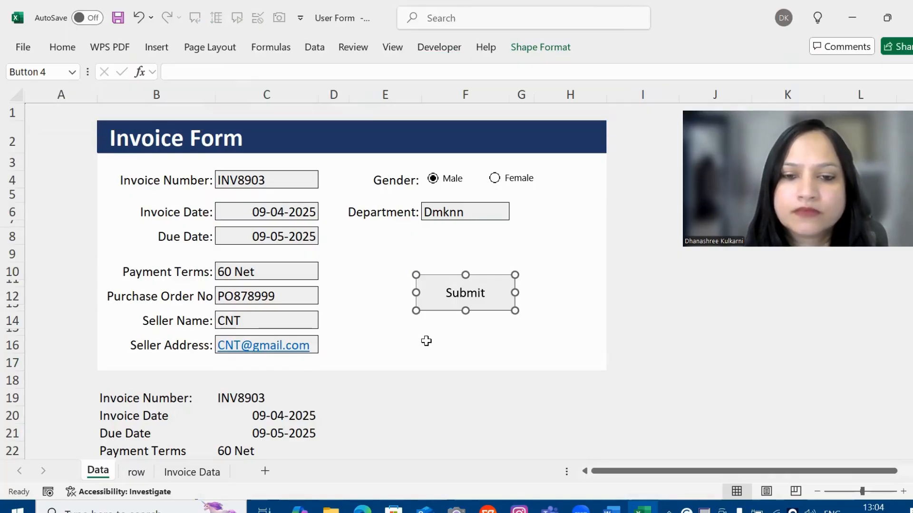
pyautogui.click(426, 341)
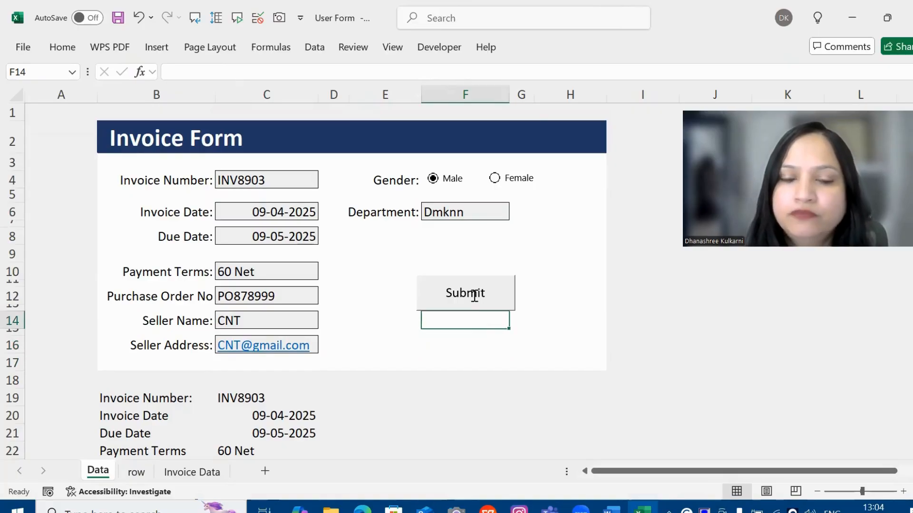
pyautogui.rightClick(474, 295)
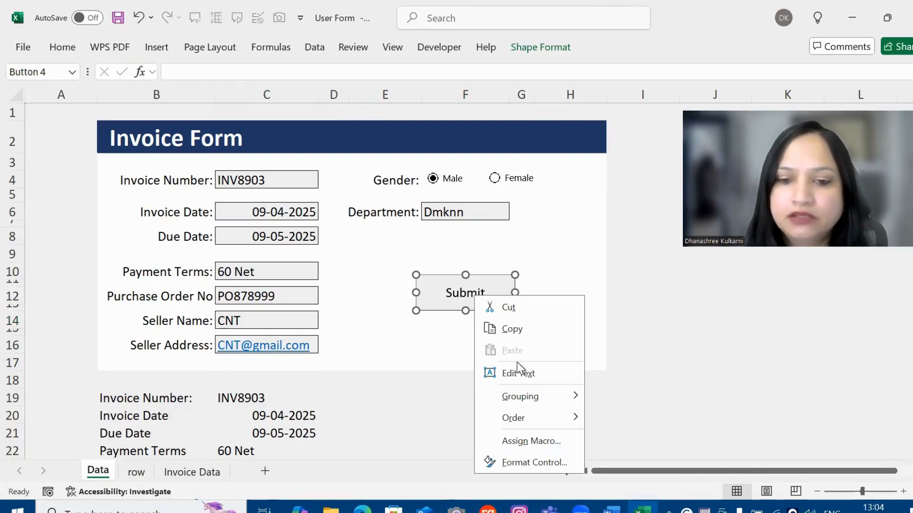
pyautogui.click(518, 441)
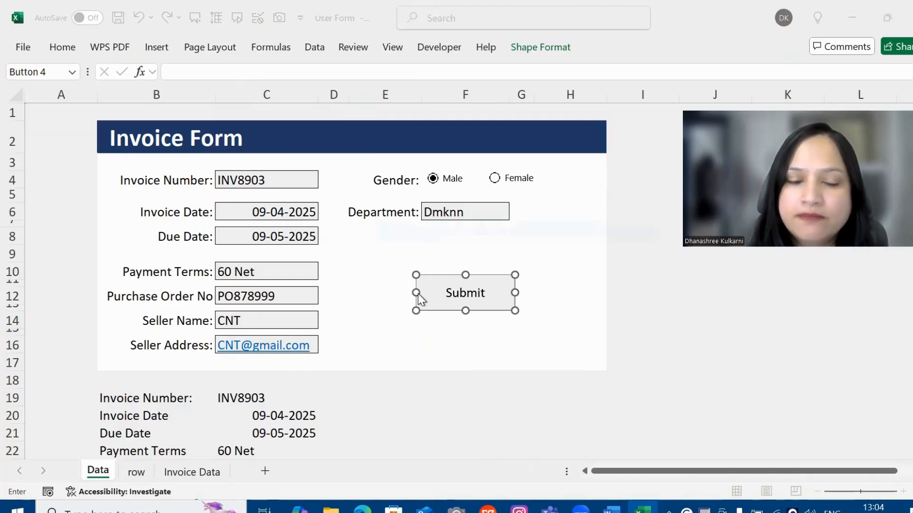
pyautogui.click(399, 276)
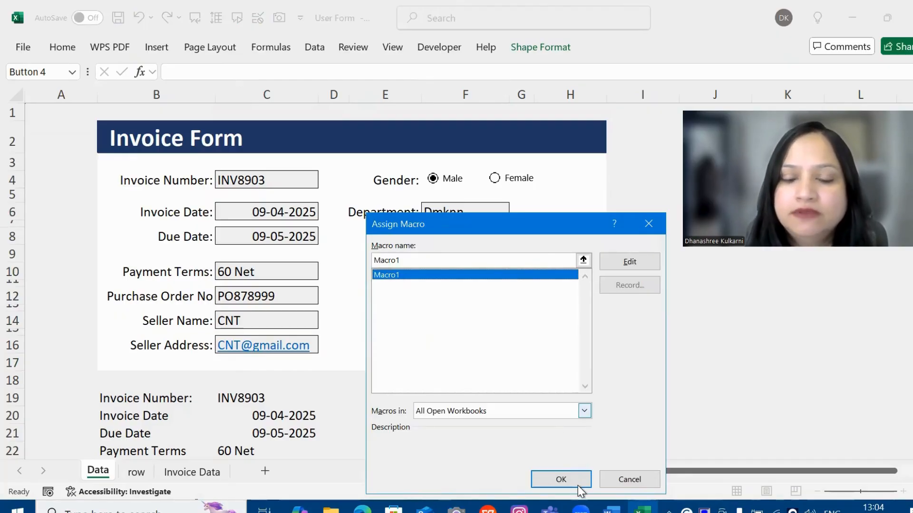
pyautogui.press('Return')
pyautogui.click(568, 365)
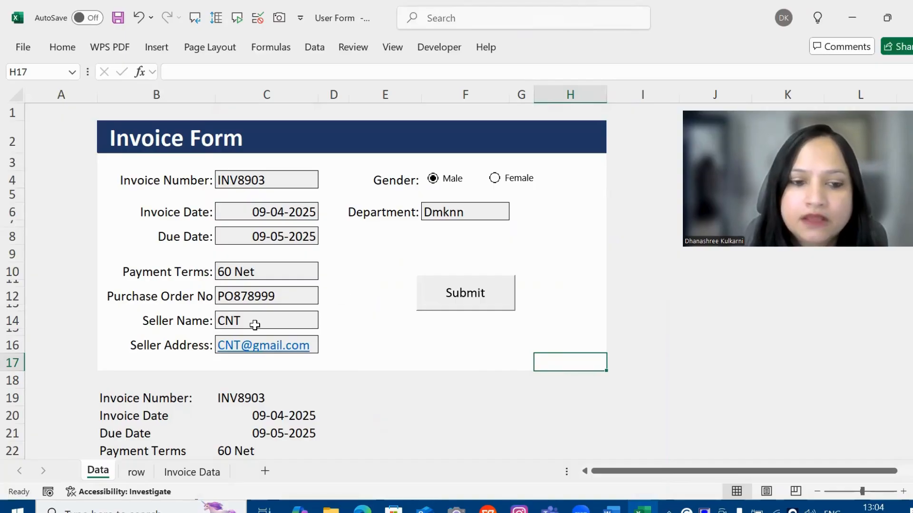
# Hide the helper data in rows 19 to 27 by setting its font colour to white
pyautogui.click(10, 398)
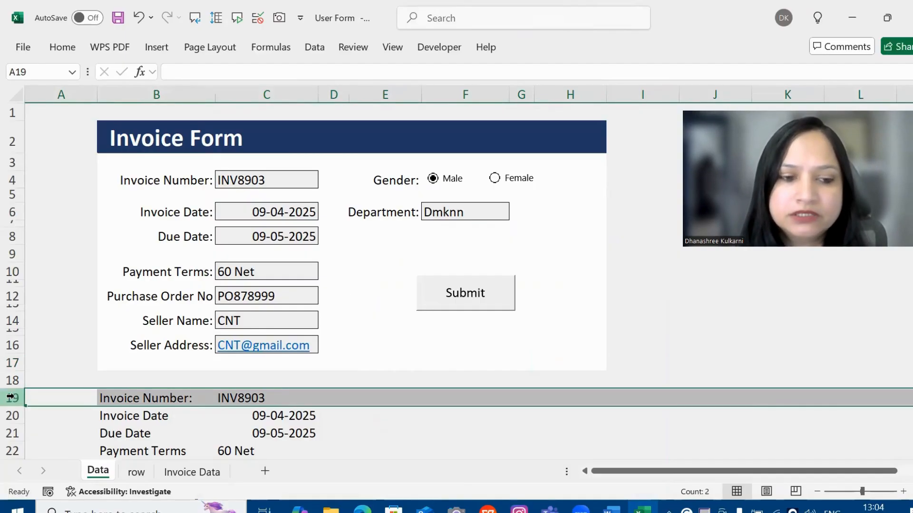
pyautogui.hotkey('shift', 'Down')
pyautogui.hotkey('shift', 'Down')
pyautogui.hotkey('shift', 'Down')
pyautogui.hotkey('shift', 'Down')
pyautogui.hotkey('shift', 'Down')
pyautogui.hotkey('shift', 'Down')
pyautogui.hotkey('shift', 'Down')
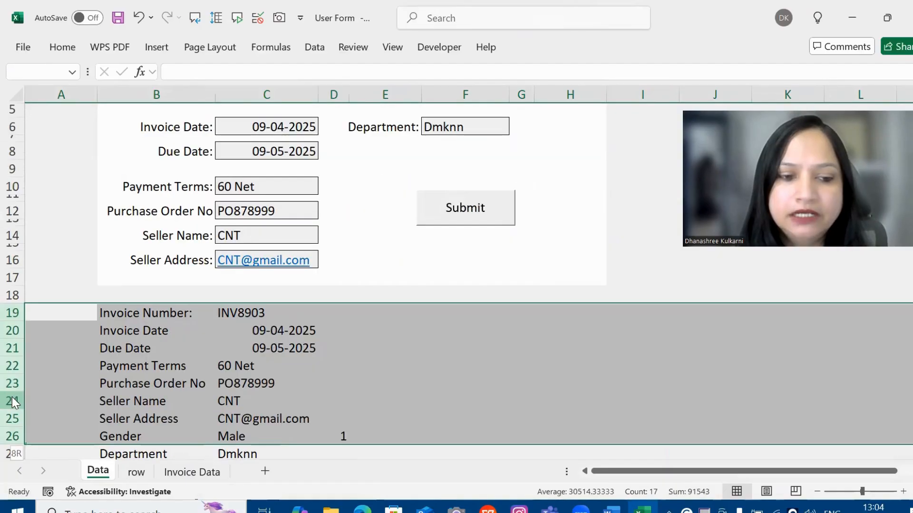
pyautogui.moveTo(10, 397); pyautogui.dragTo(11, 381)
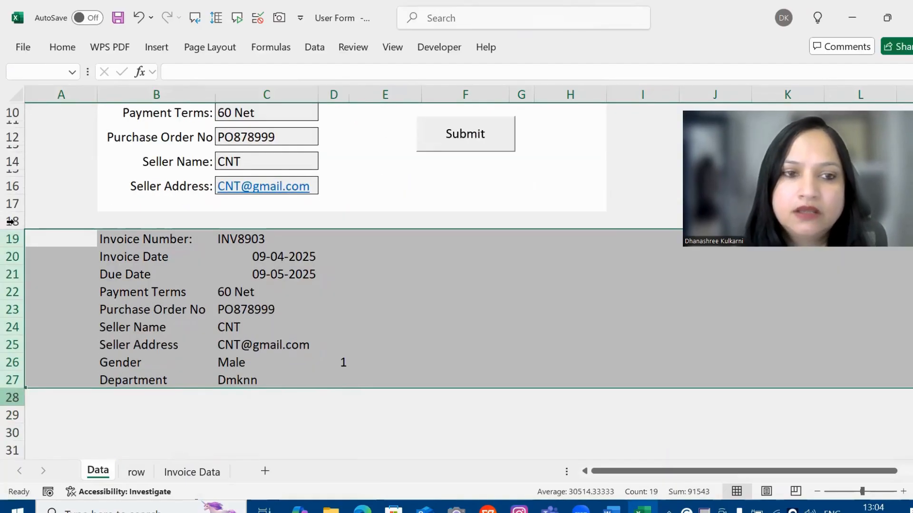
pyautogui.click(65, 48)
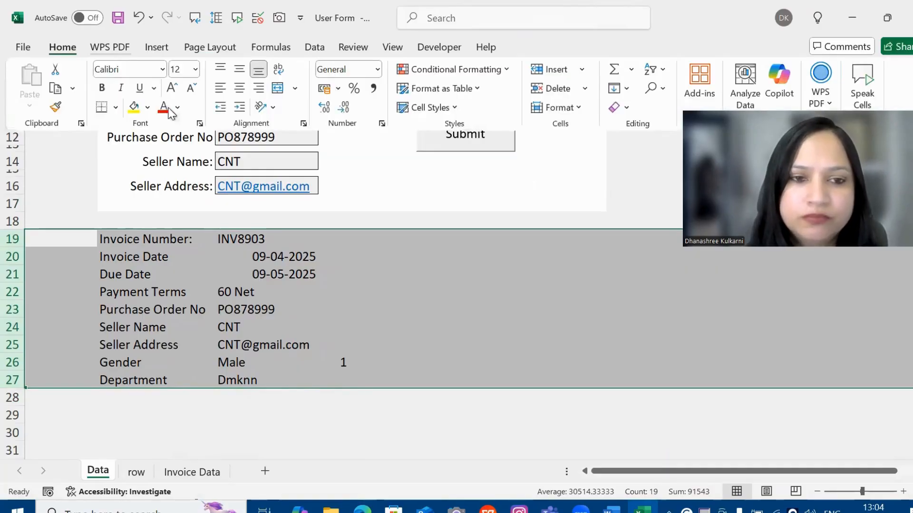
pyautogui.click(177, 108)
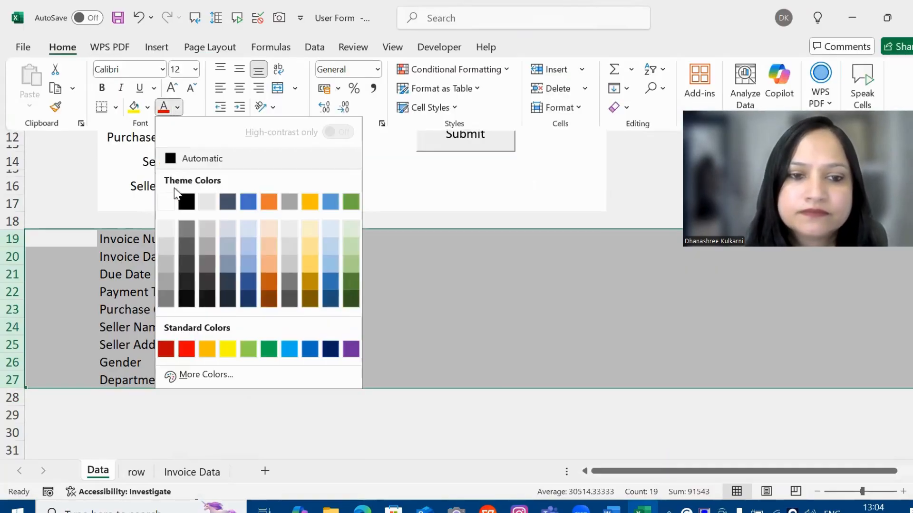
pyautogui.click(164, 199)
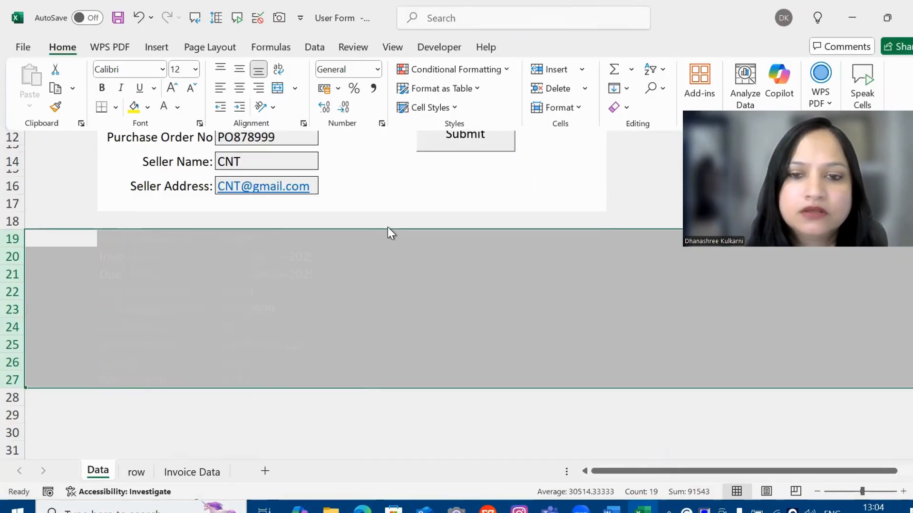
# Submit the completed invoice form to transfer its entries to the Invoice Data sheet
pyautogui.click(656, 153)
pyautogui.press('Up')
pyautogui.press('Up')
pyautogui.press('Up')
pyautogui.press('Up')
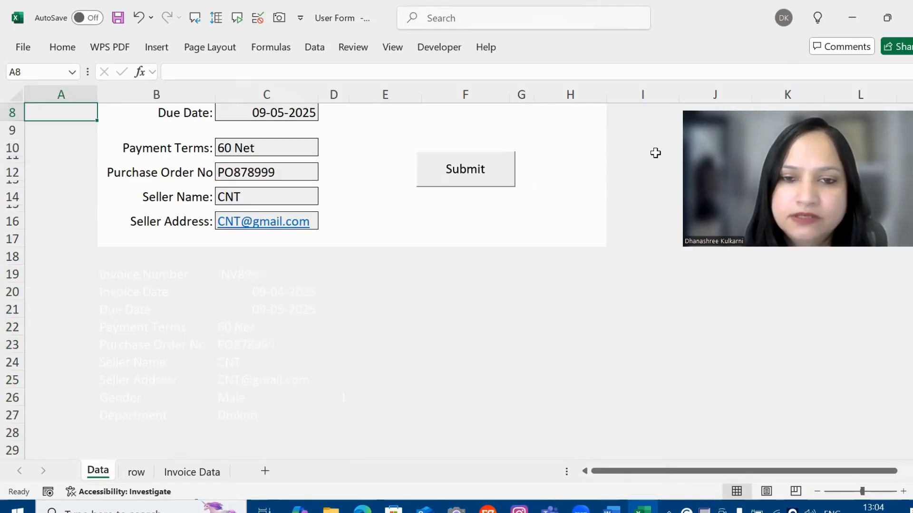
pyautogui.hotkey('ctrl', 'Home')
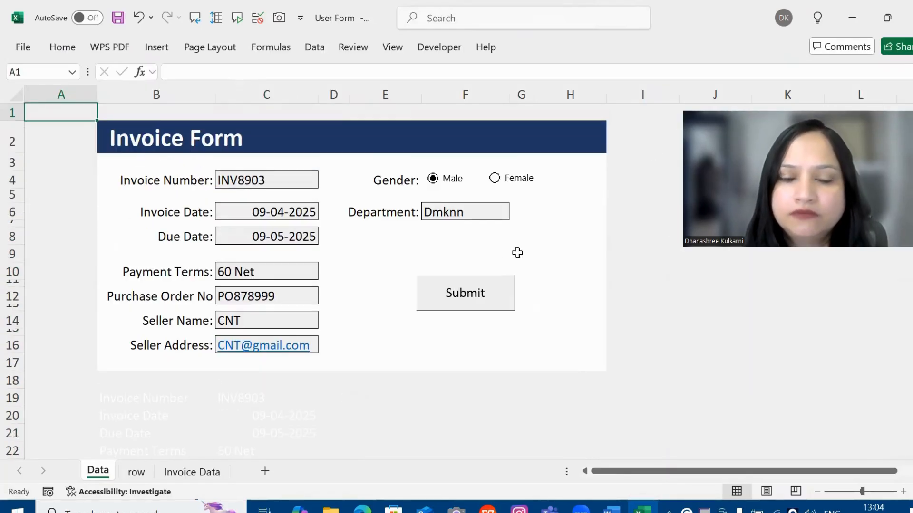
pyautogui.click(471, 292)
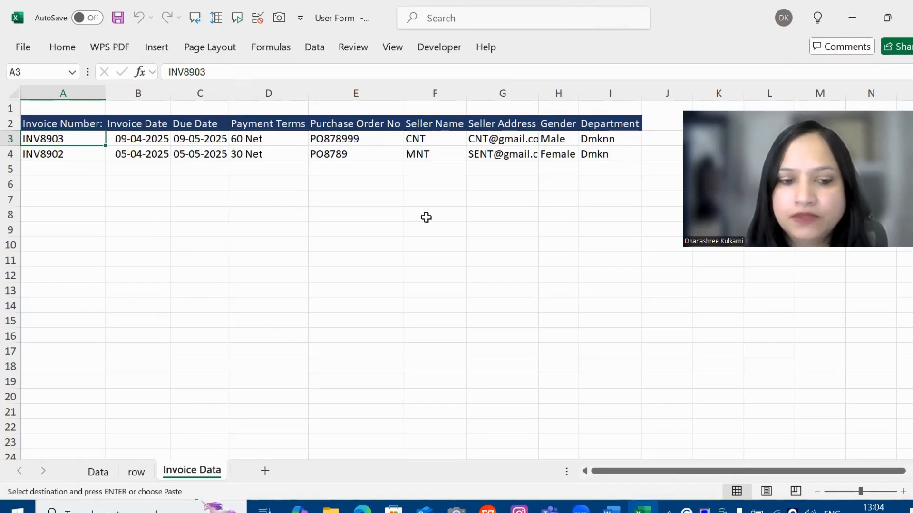
# Return to the Data sheet and change the form's Invoice Number in C4 to INV8904
pyautogui.click(91, 475)
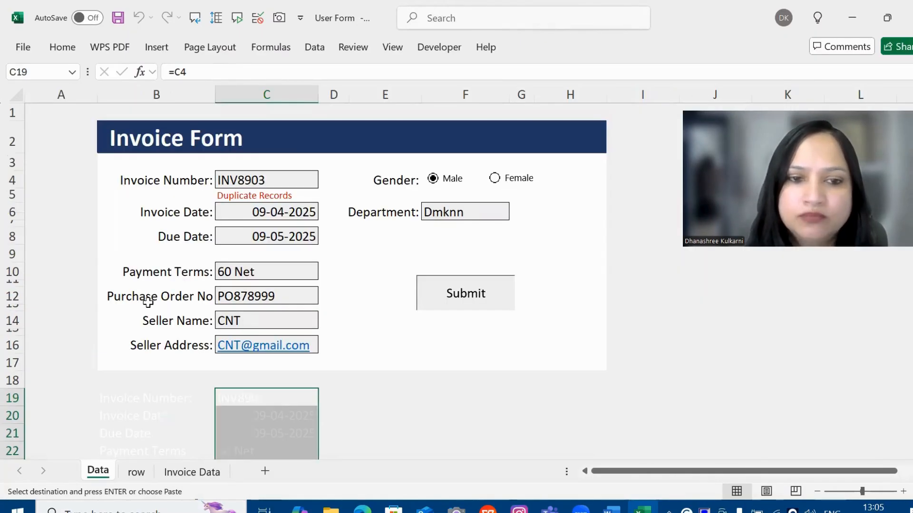
pyautogui.click(277, 177)
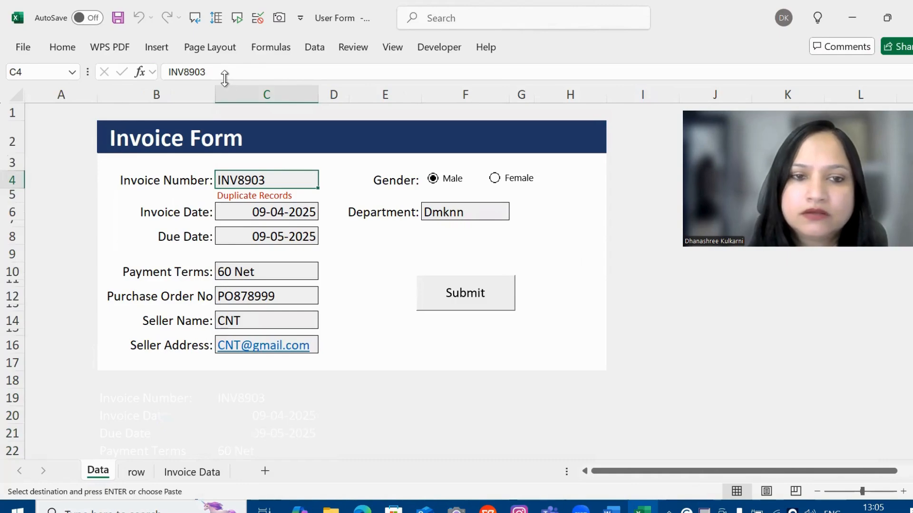
pyautogui.click(224, 76)
pyautogui.press('BackSpace')
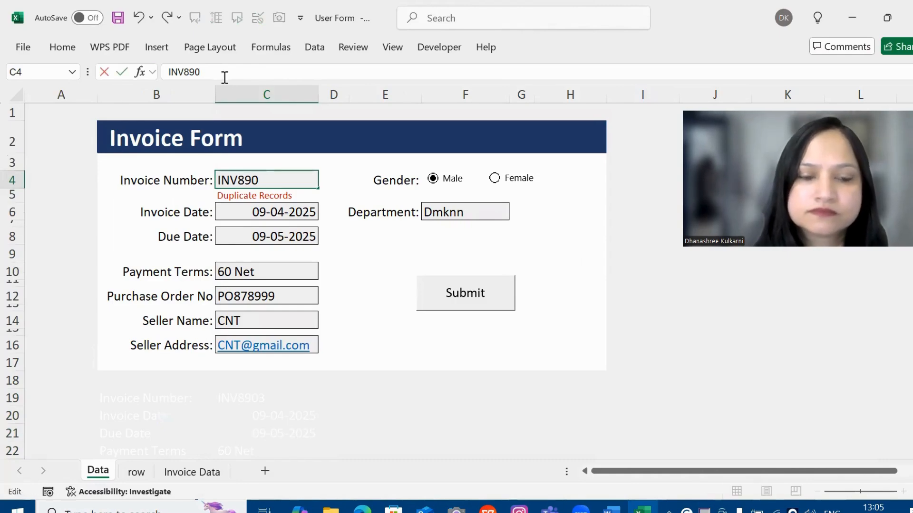
pyautogui.write('4')
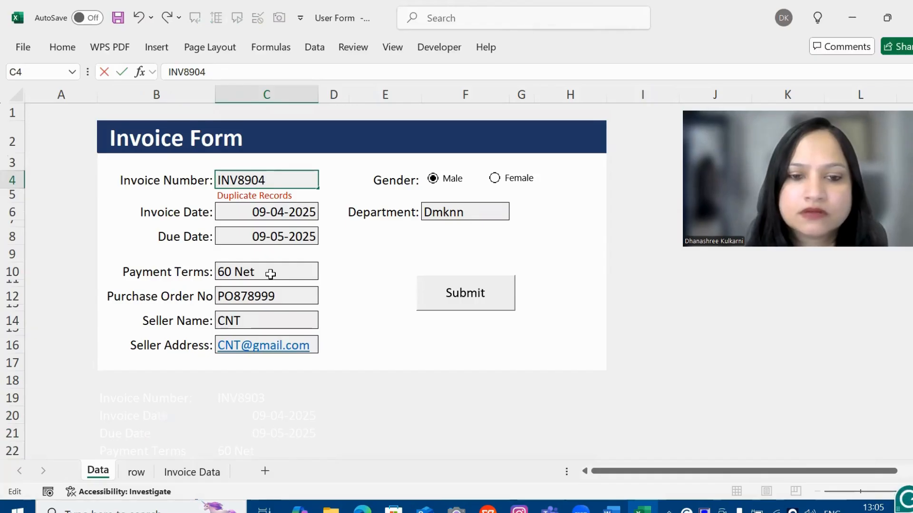
# Set the form's Payment Terms in C10 to 30 Net
pyautogui.click(297, 271)
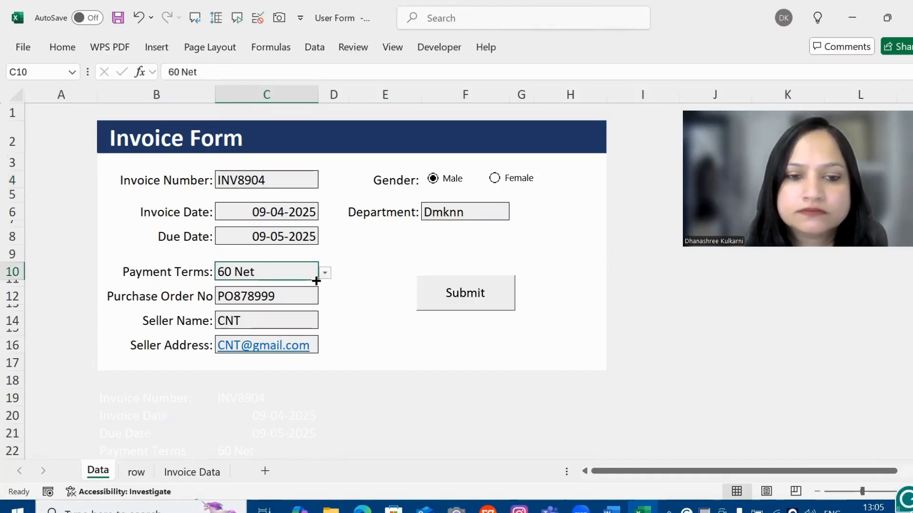
pyautogui.hotkey('alt', 'Down')
pyautogui.click(288, 288)
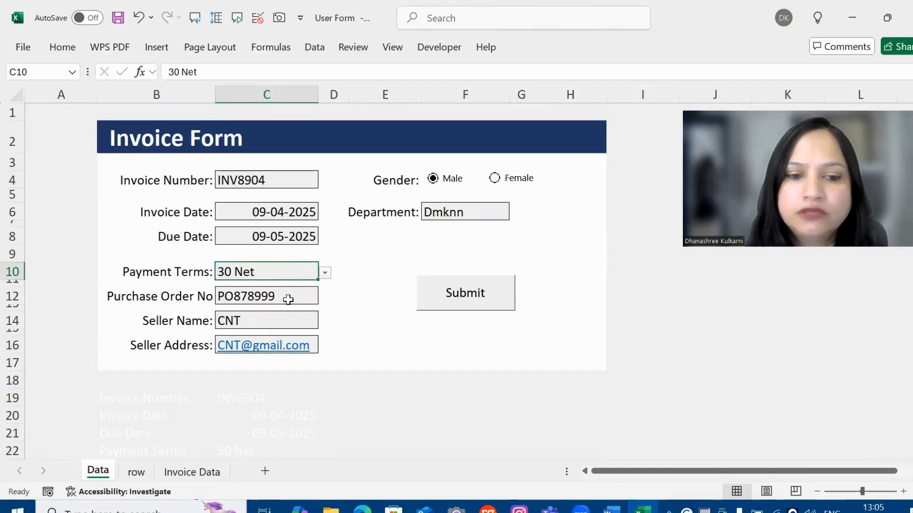
# Extend the form's Purchase Order No in C12 by appending three more digits to the existing order number
pyautogui.click(289, 299)
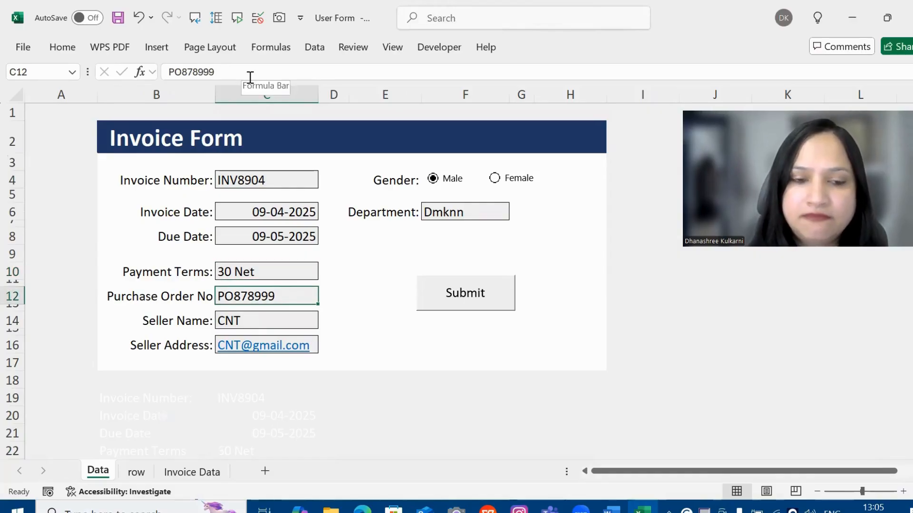
pyautogui.click(250, 77)
pyautogui.write('988')
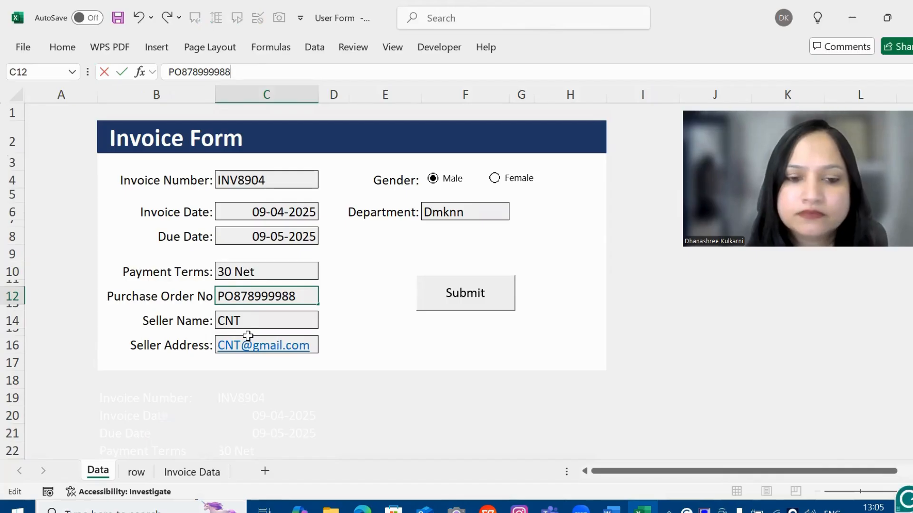
pyautogui.press('Return')
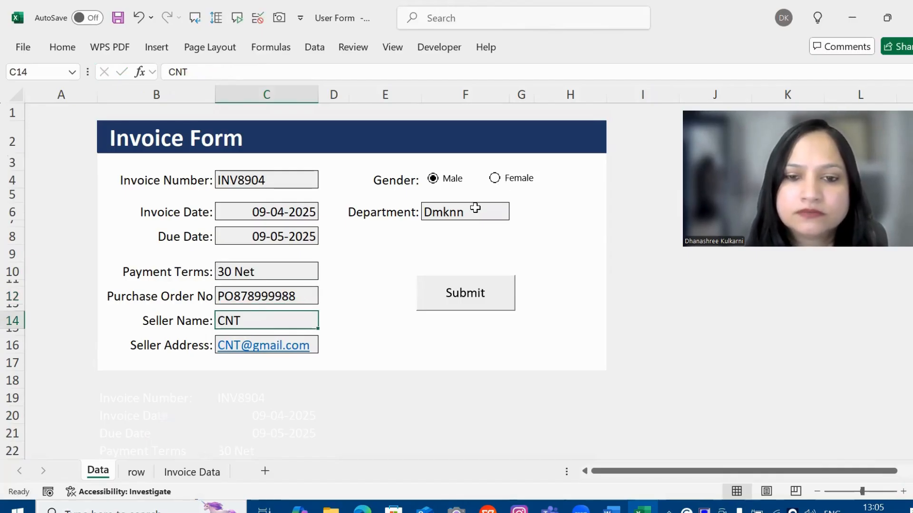
# Change the form's Department in F6 to Dmknnn and submit the form to transfer its entries to Invoice Data
pyautogui.hotkey('ctrl', 'z')
pyautogui.click(217, 70)
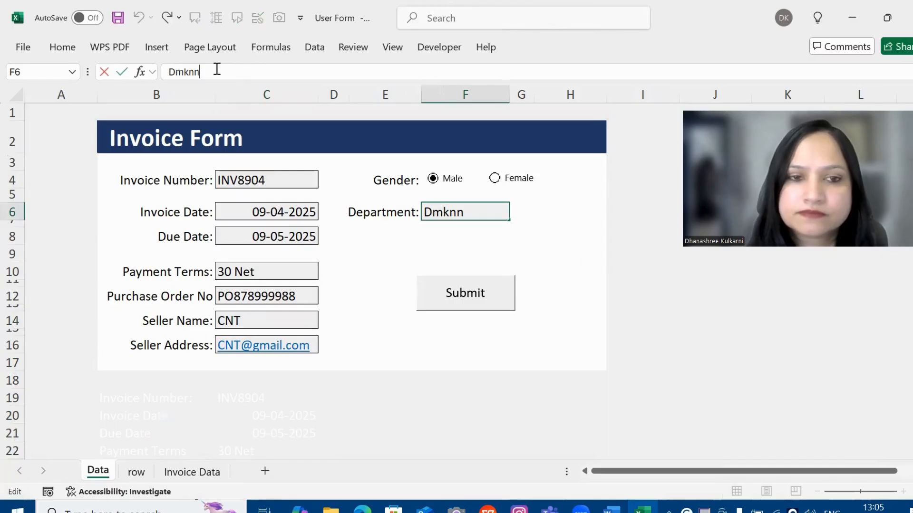
pyautogui.write('n')
pyautogui.press('Return')
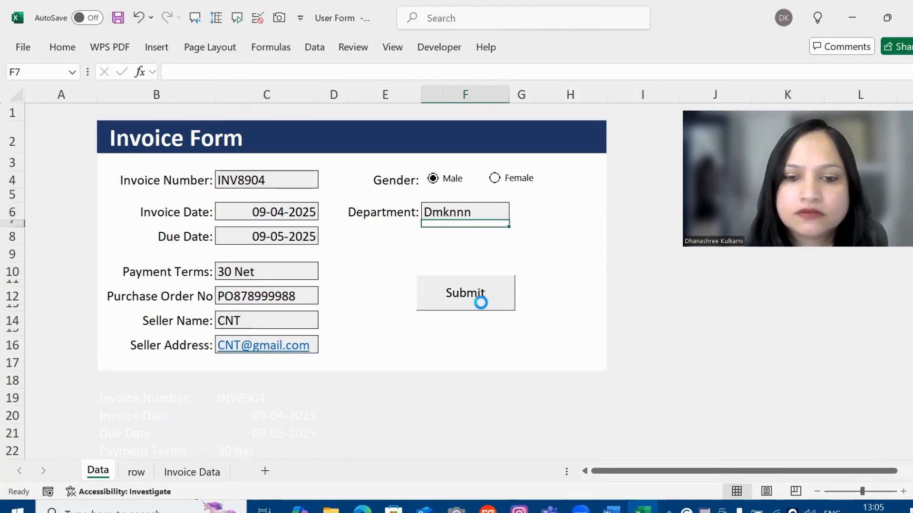
pyautogui.click(479, 296)
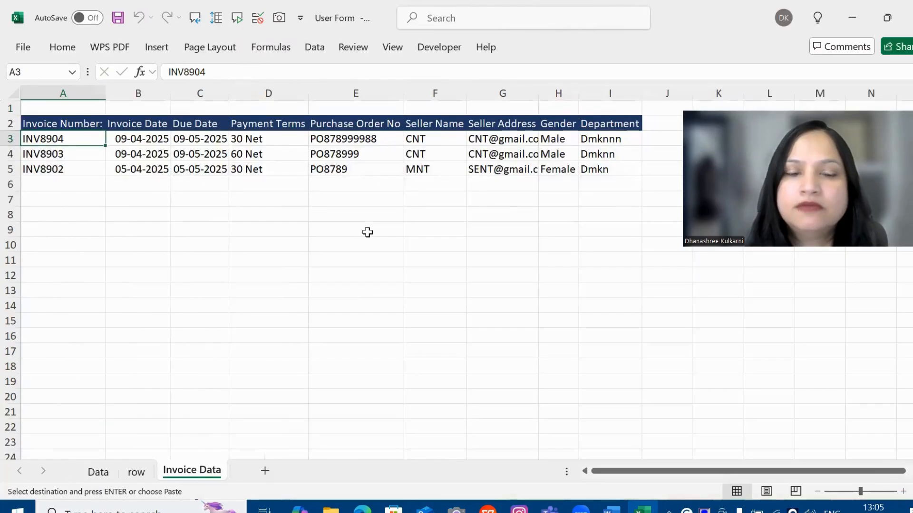